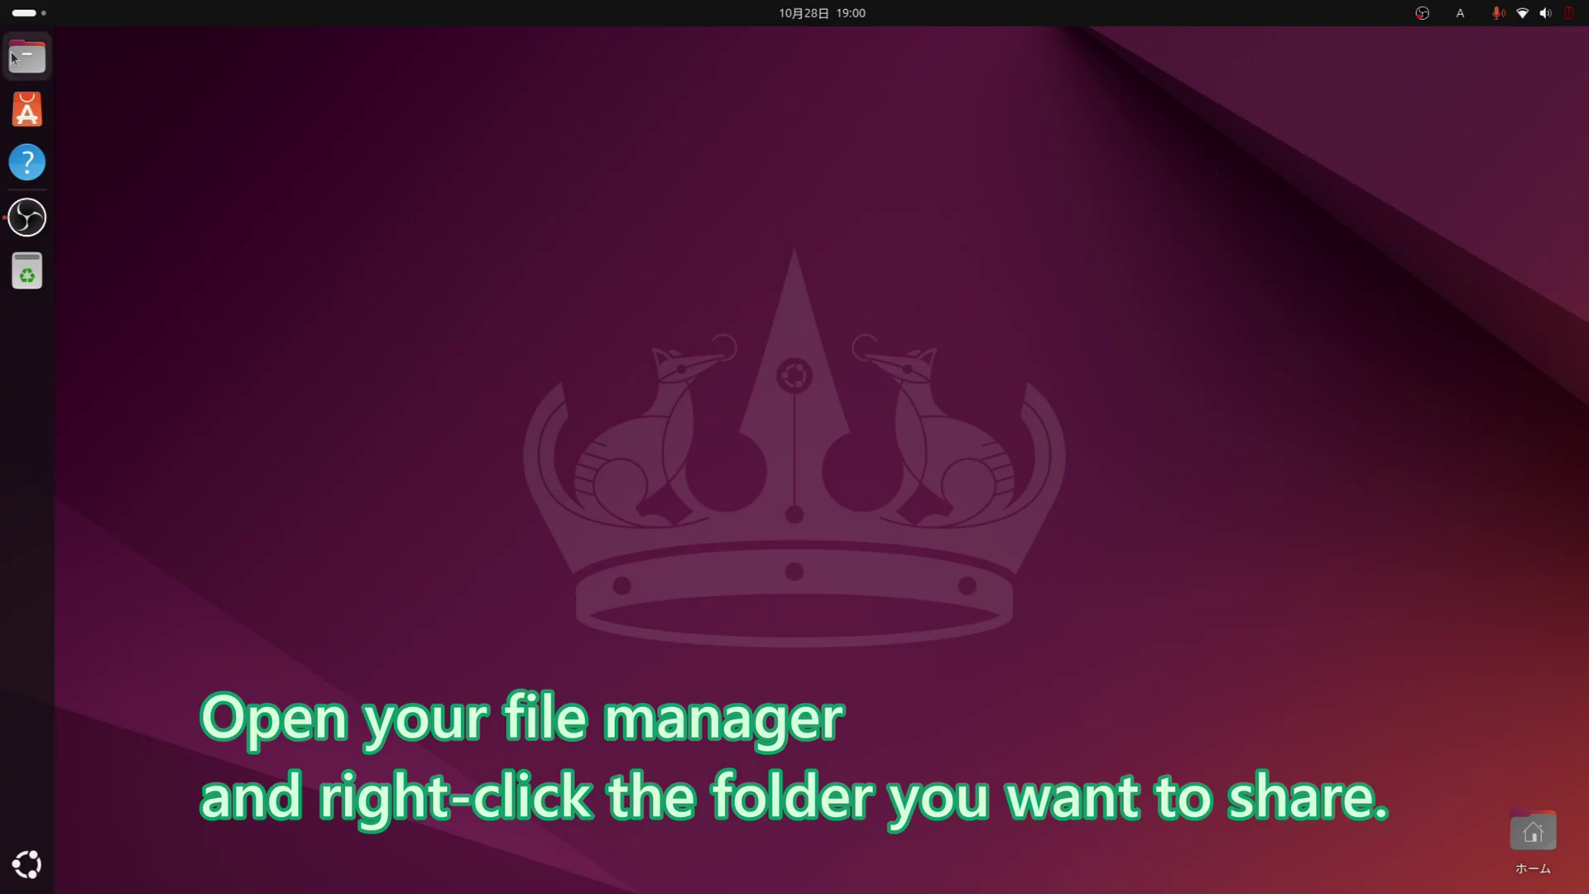
After checking the ドキュメント folder's menu in Files, search App Center for samba, showing only Debian packages.
{"action": "left_click", "coordinate": [27, 54]}
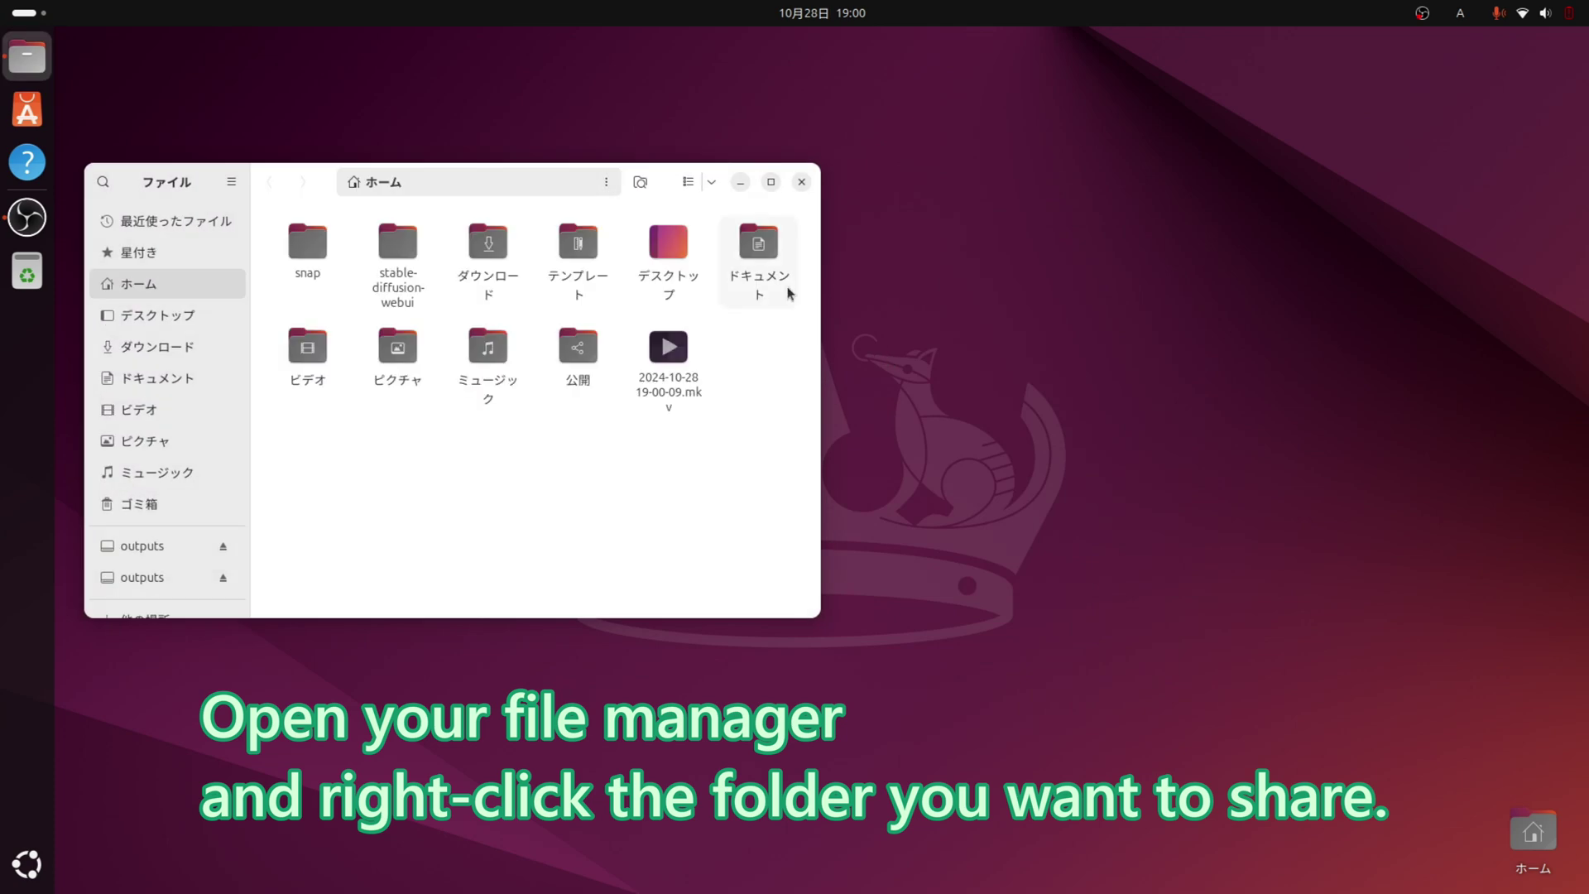
{"action": "right_click", "coordinate": [763, 273]}
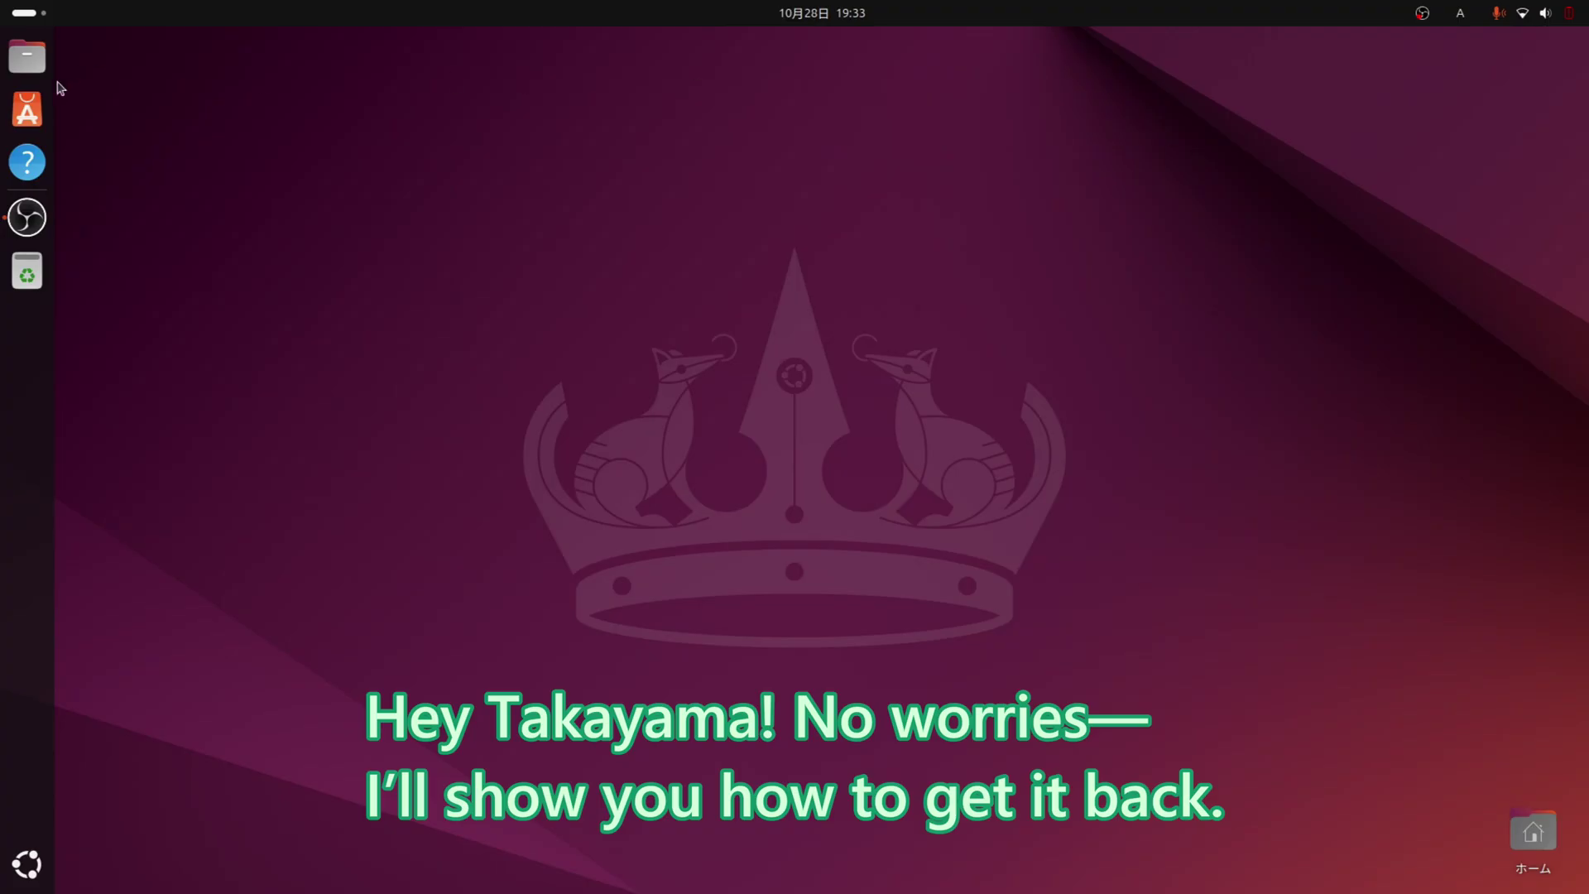
{"action": "left_click", "coordinate": [36, 118]}
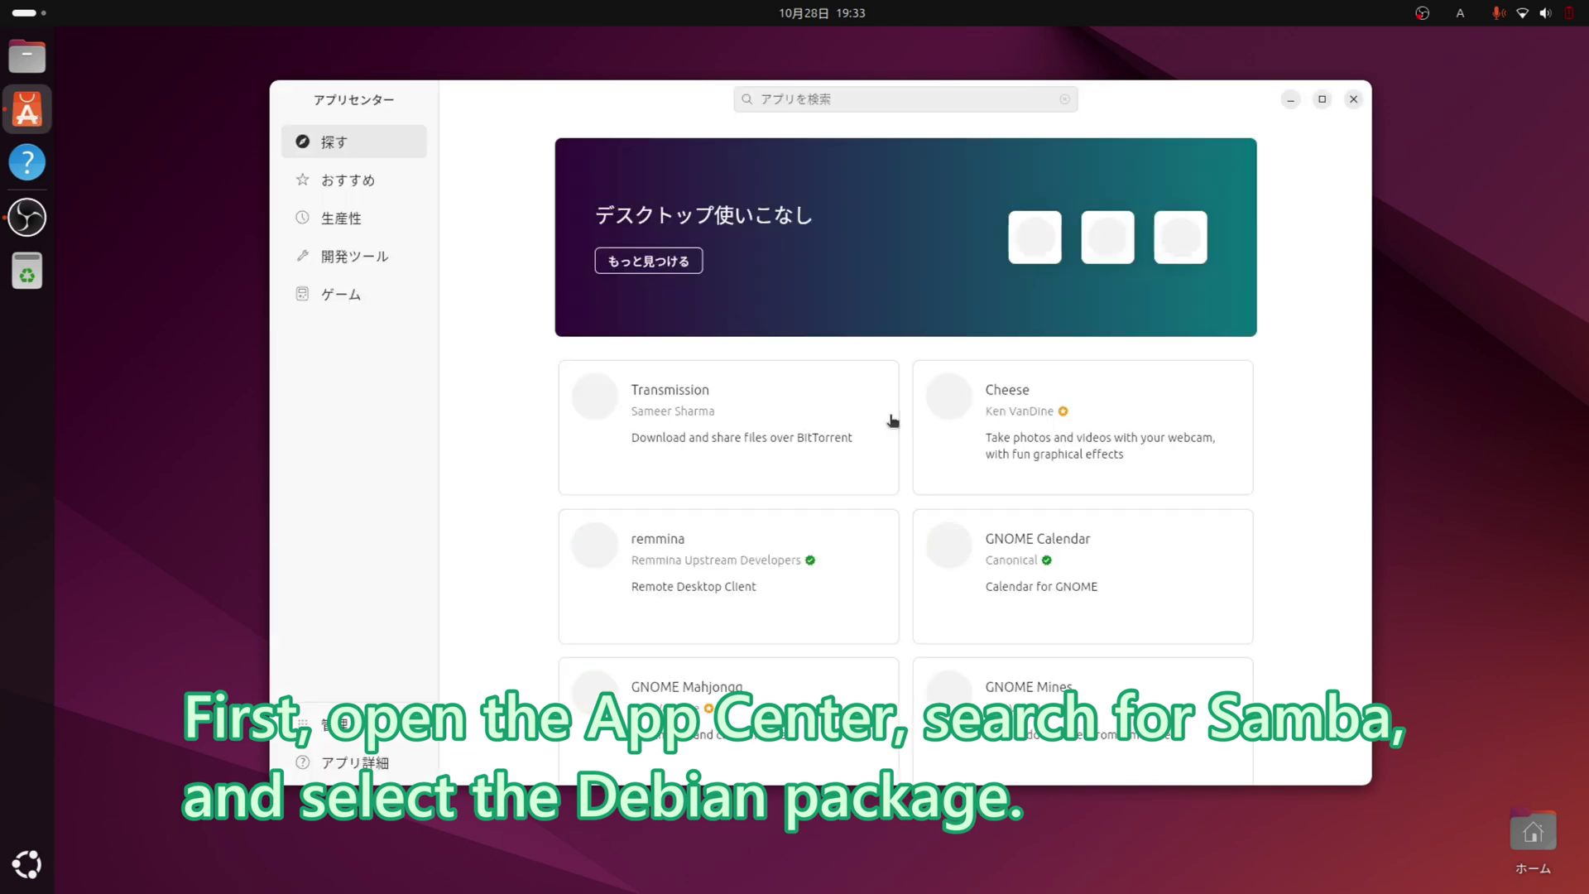
{"action": "left_click", "coordinate": [821, 100]}
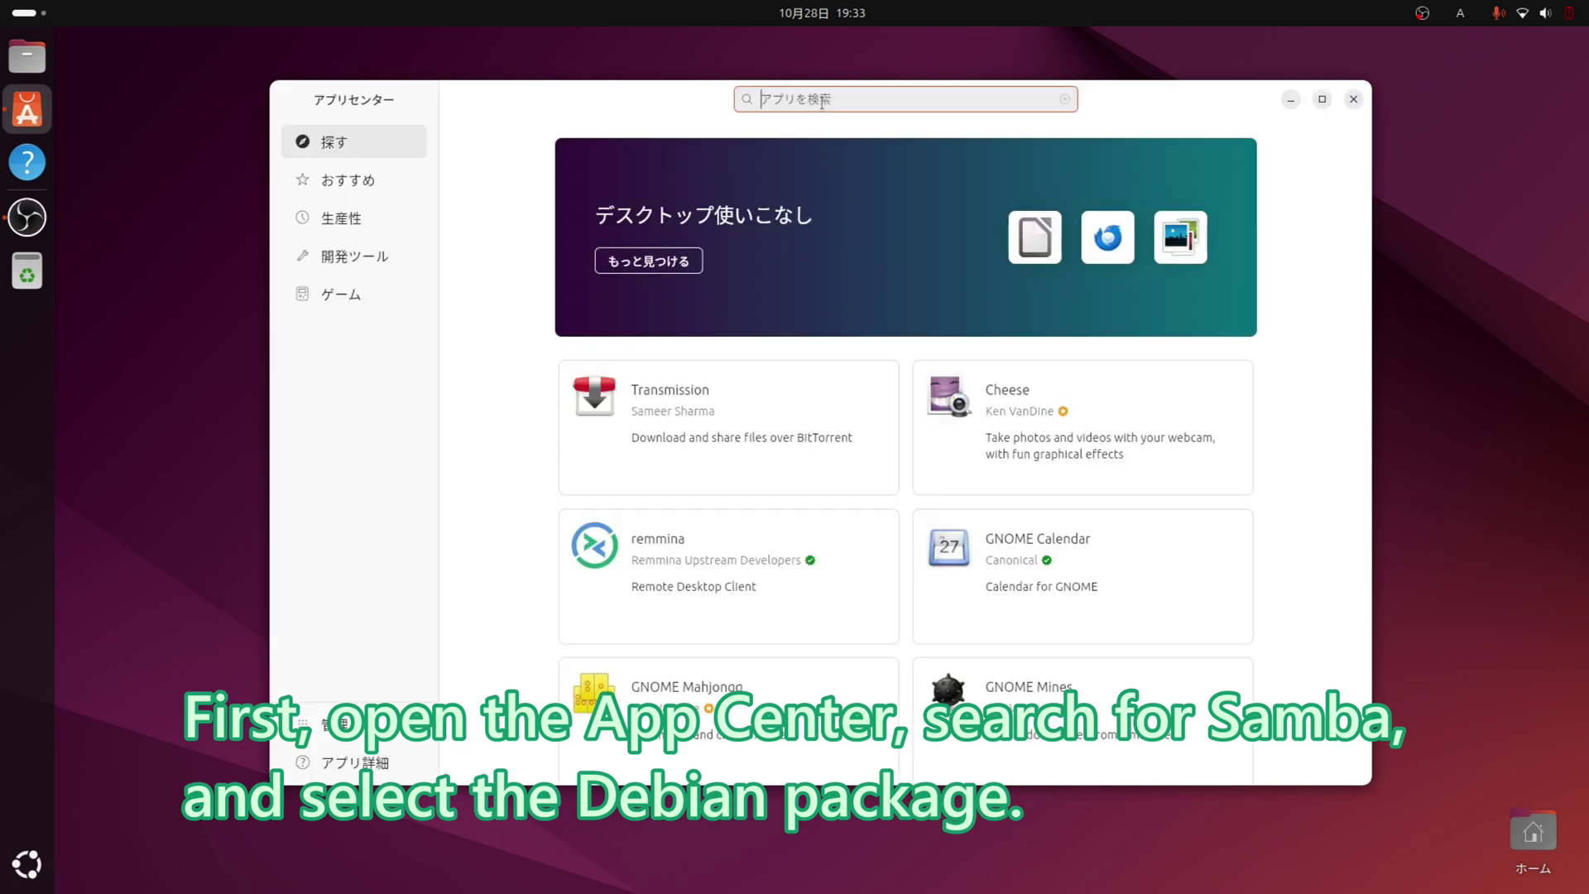
{"action": "type", "text": "samba"}
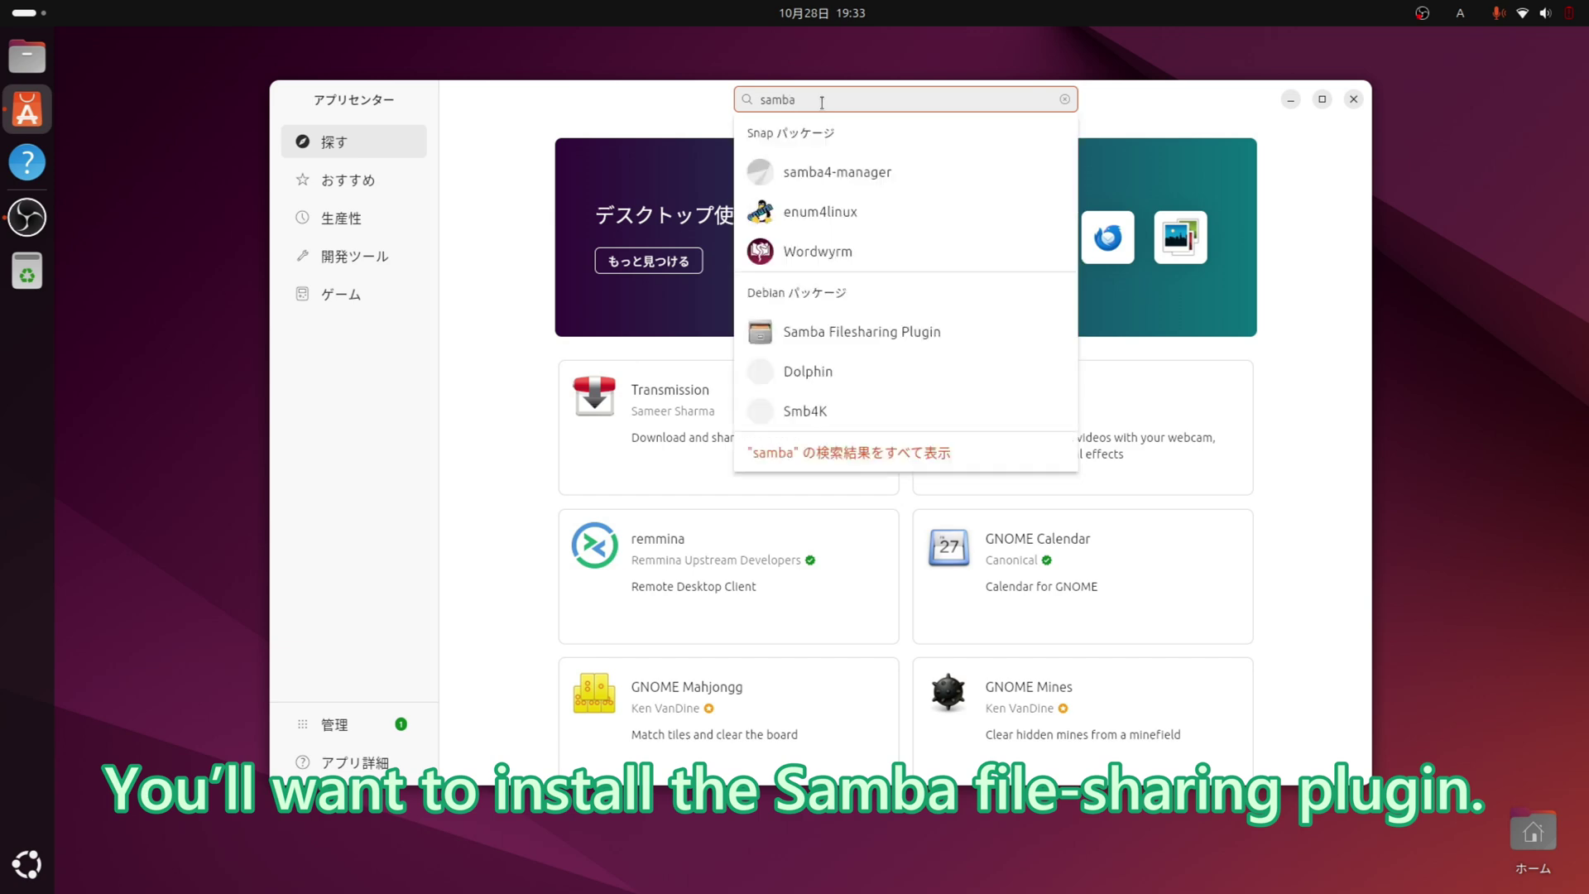
{"action": "key", "text": "Return"}
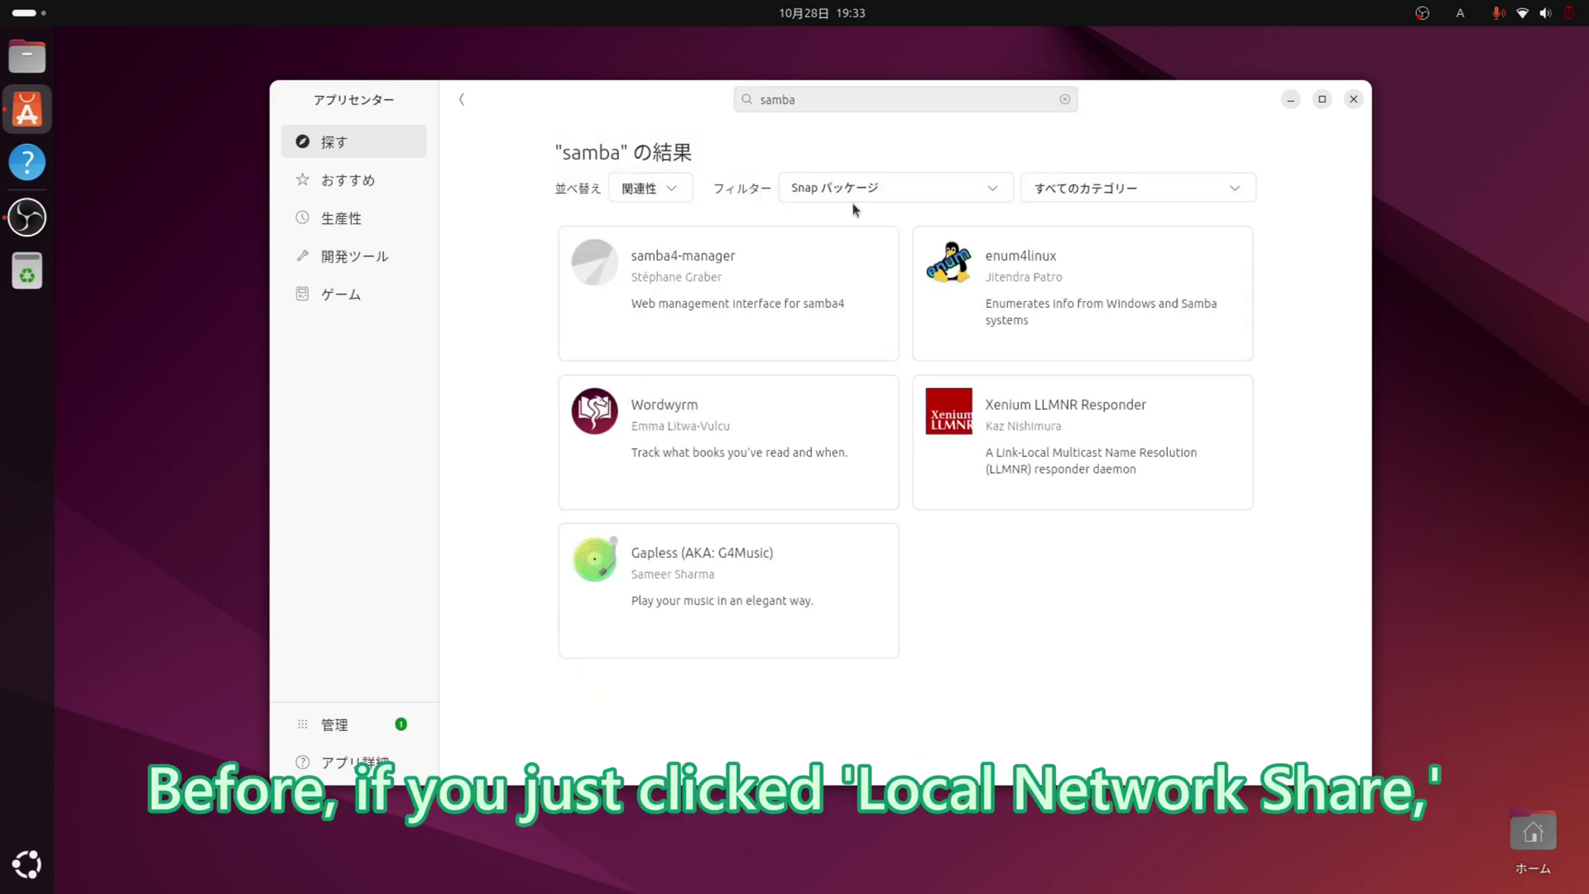
{"action": "left_click", "coordinate": [879, 192]}
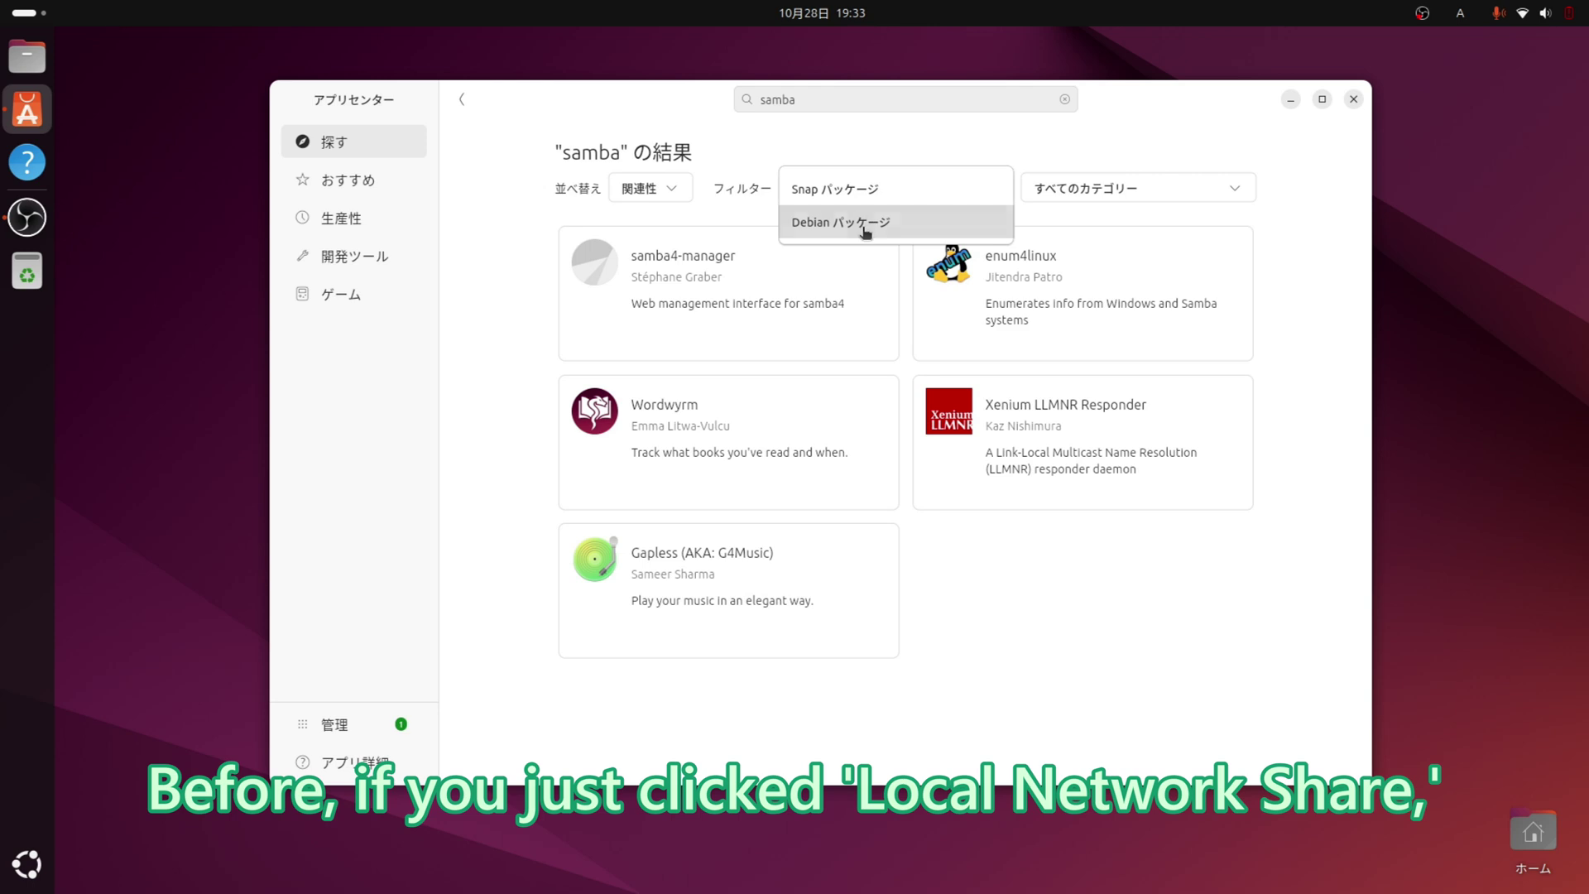
{"action": "left_click", "coordinate": [869, 223]}
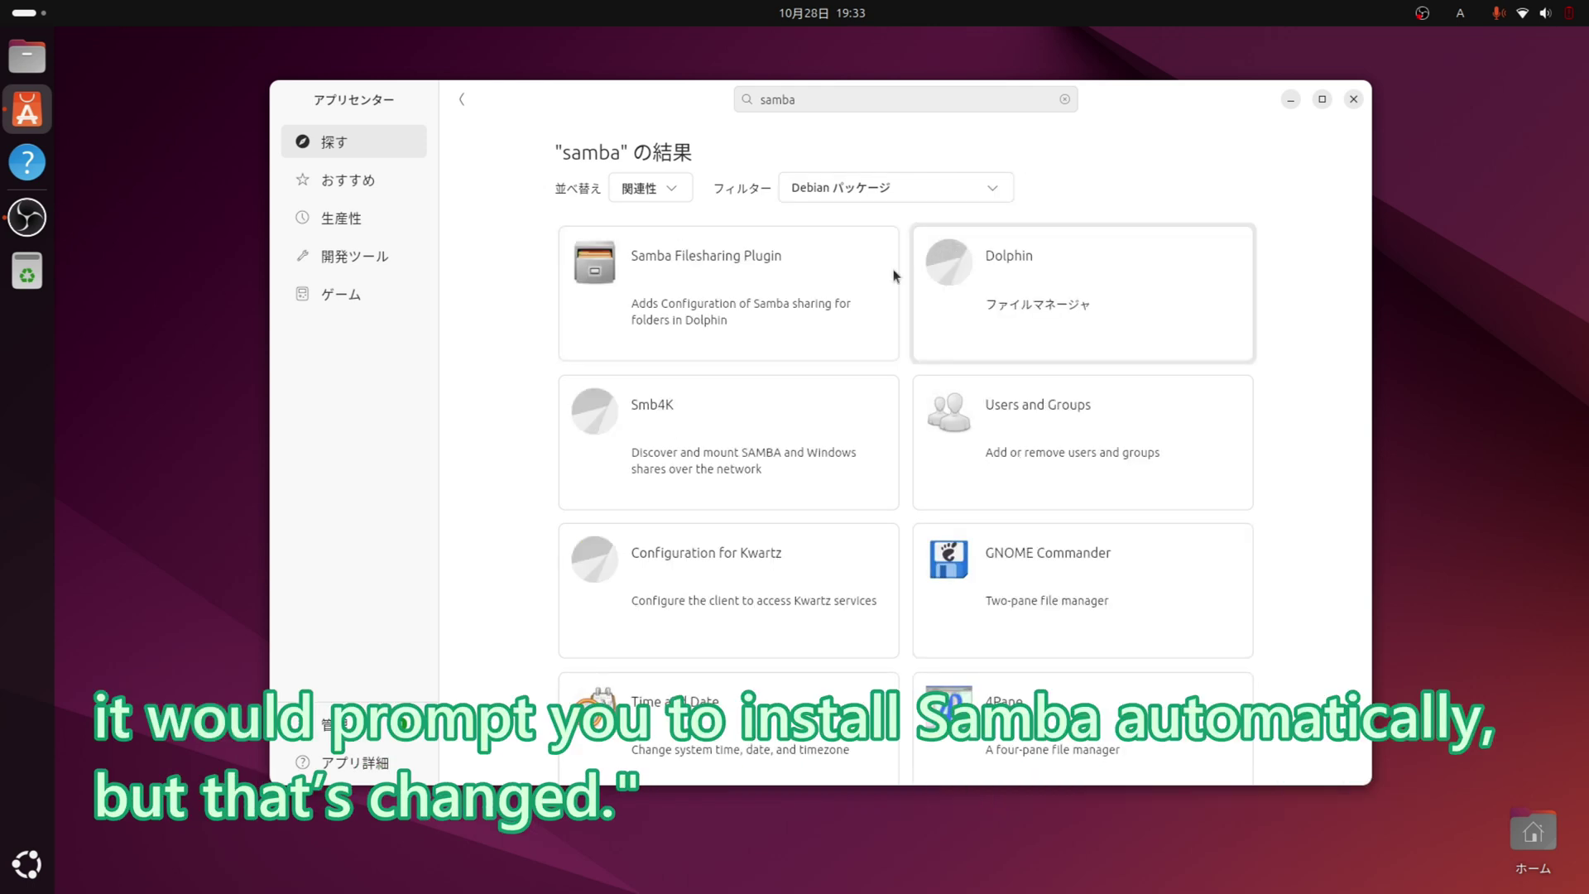
Install the Samba Filesharing Plugin Debian package, authorizing with the account password.
{"action": "left_click", "coordinate": [706, 297]}
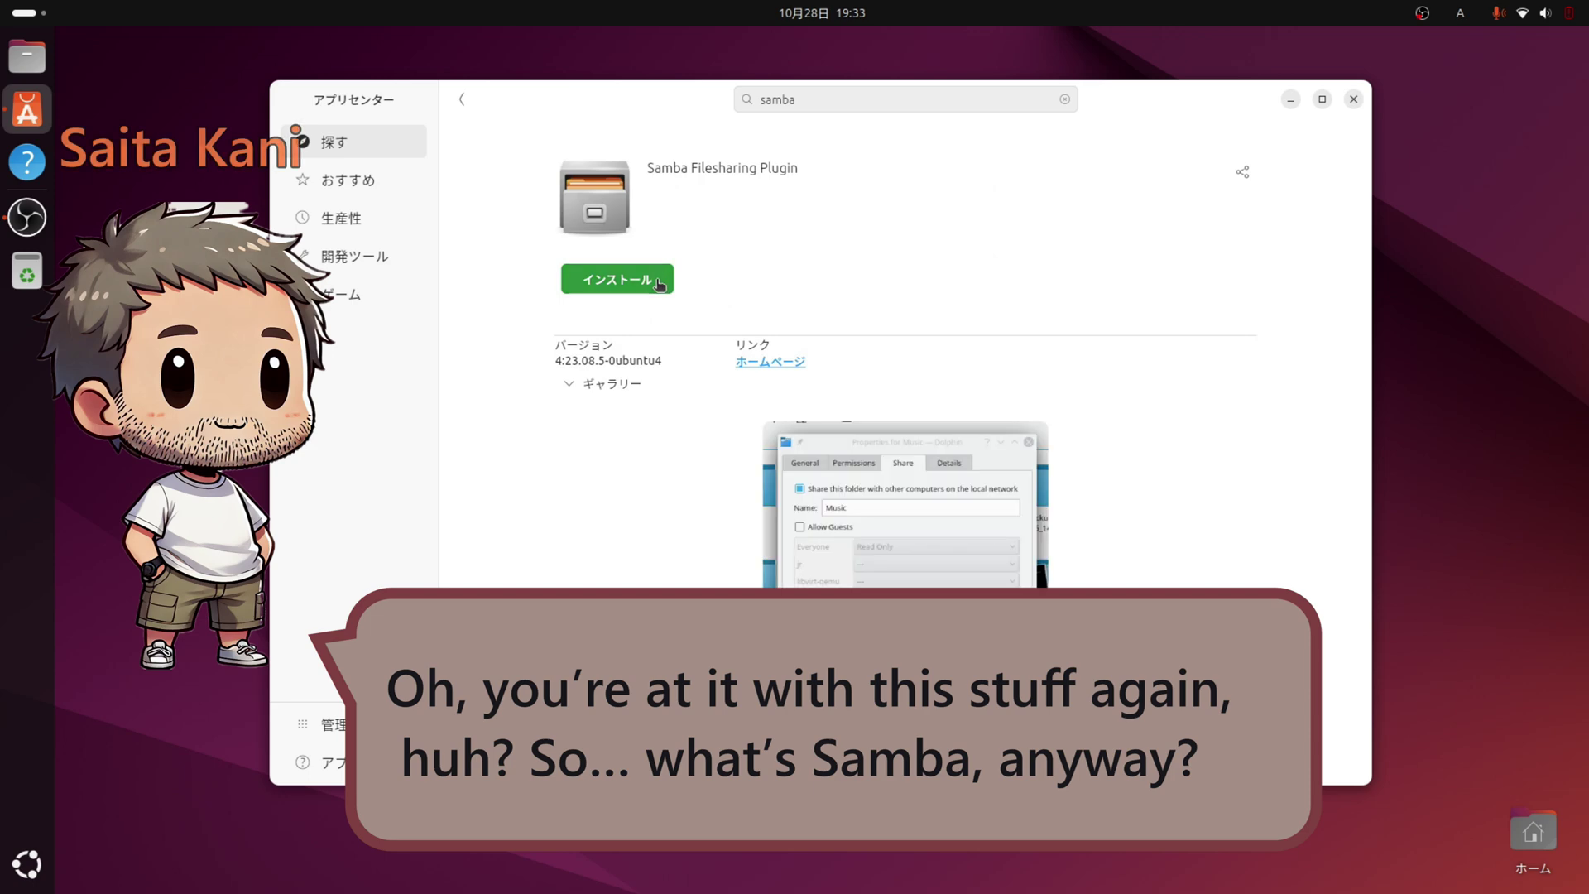
{"action": "left_click", "coordinate": [657, 281]}
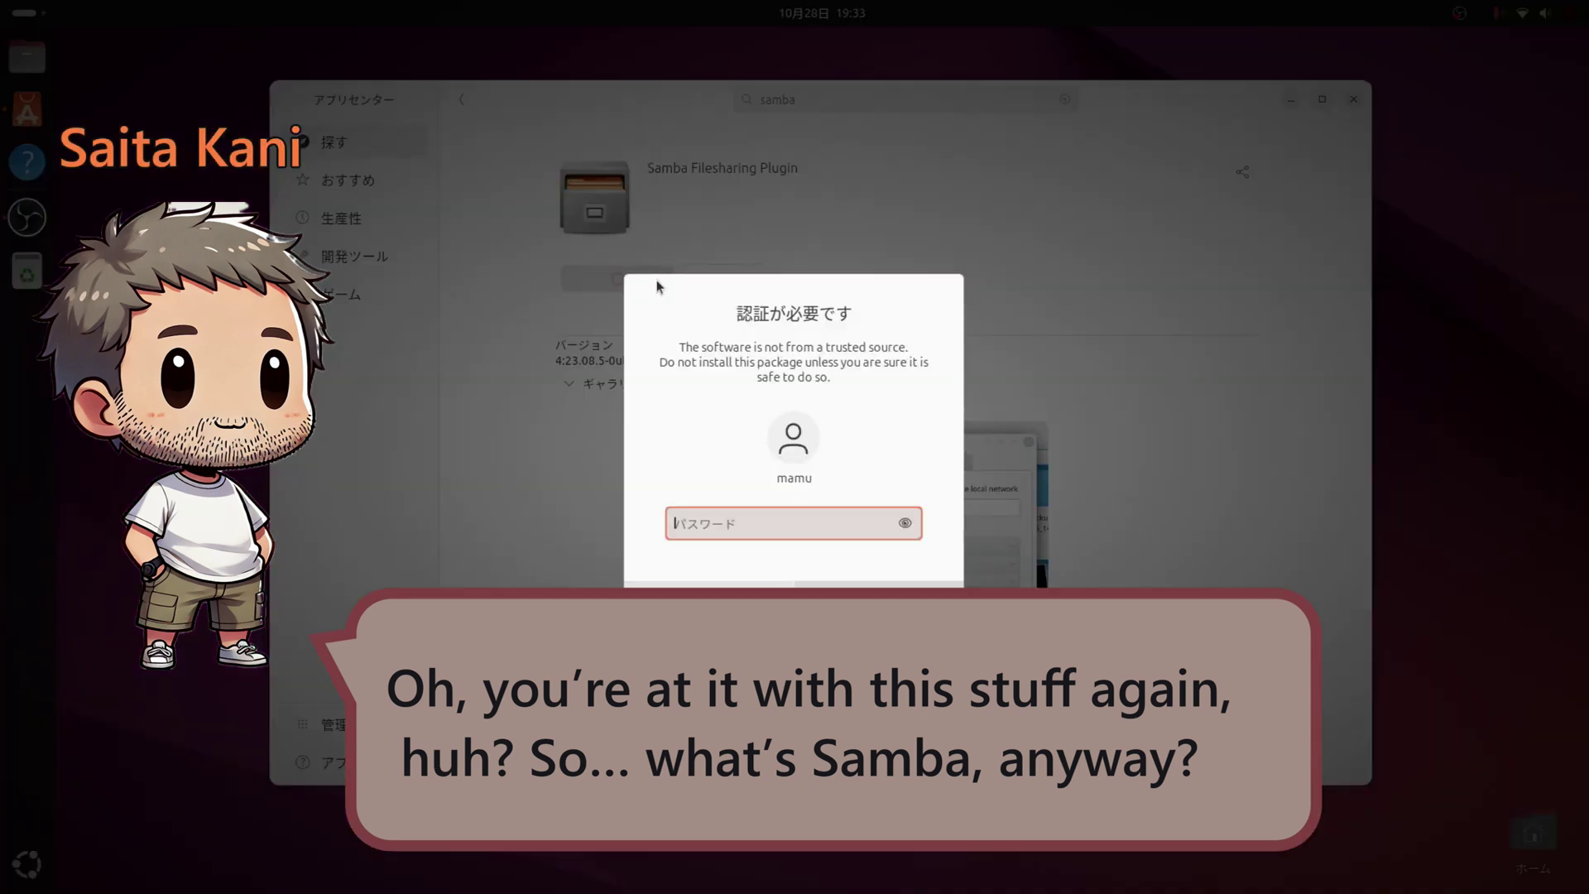
{"action": "type", "text": "******"}
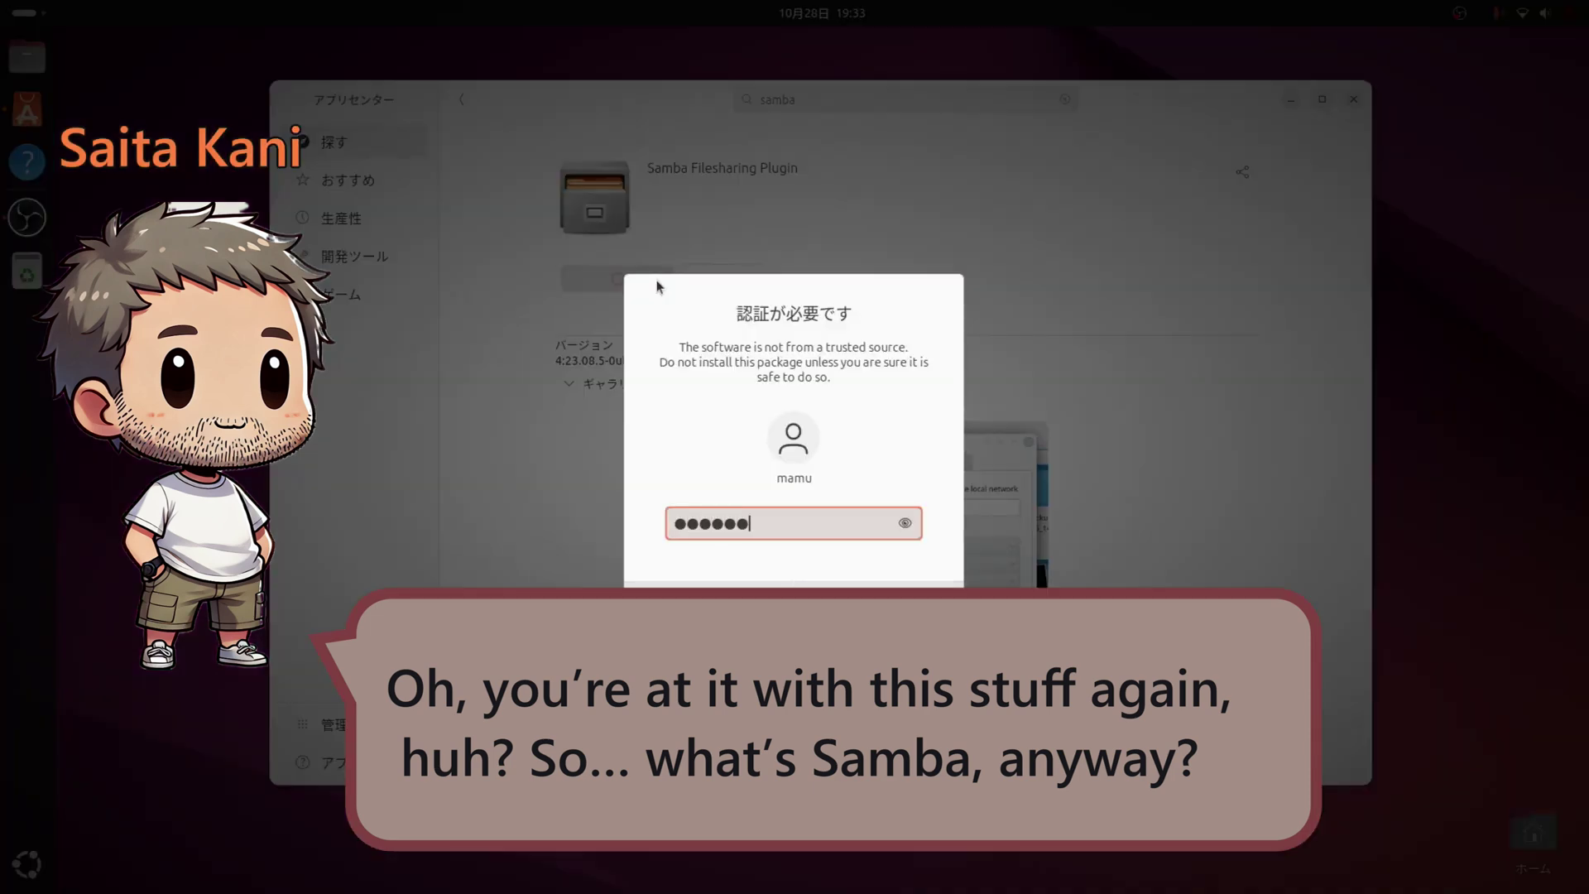
{"action": "type", "text": "**"}
{"action": "key", "text": "Return"}
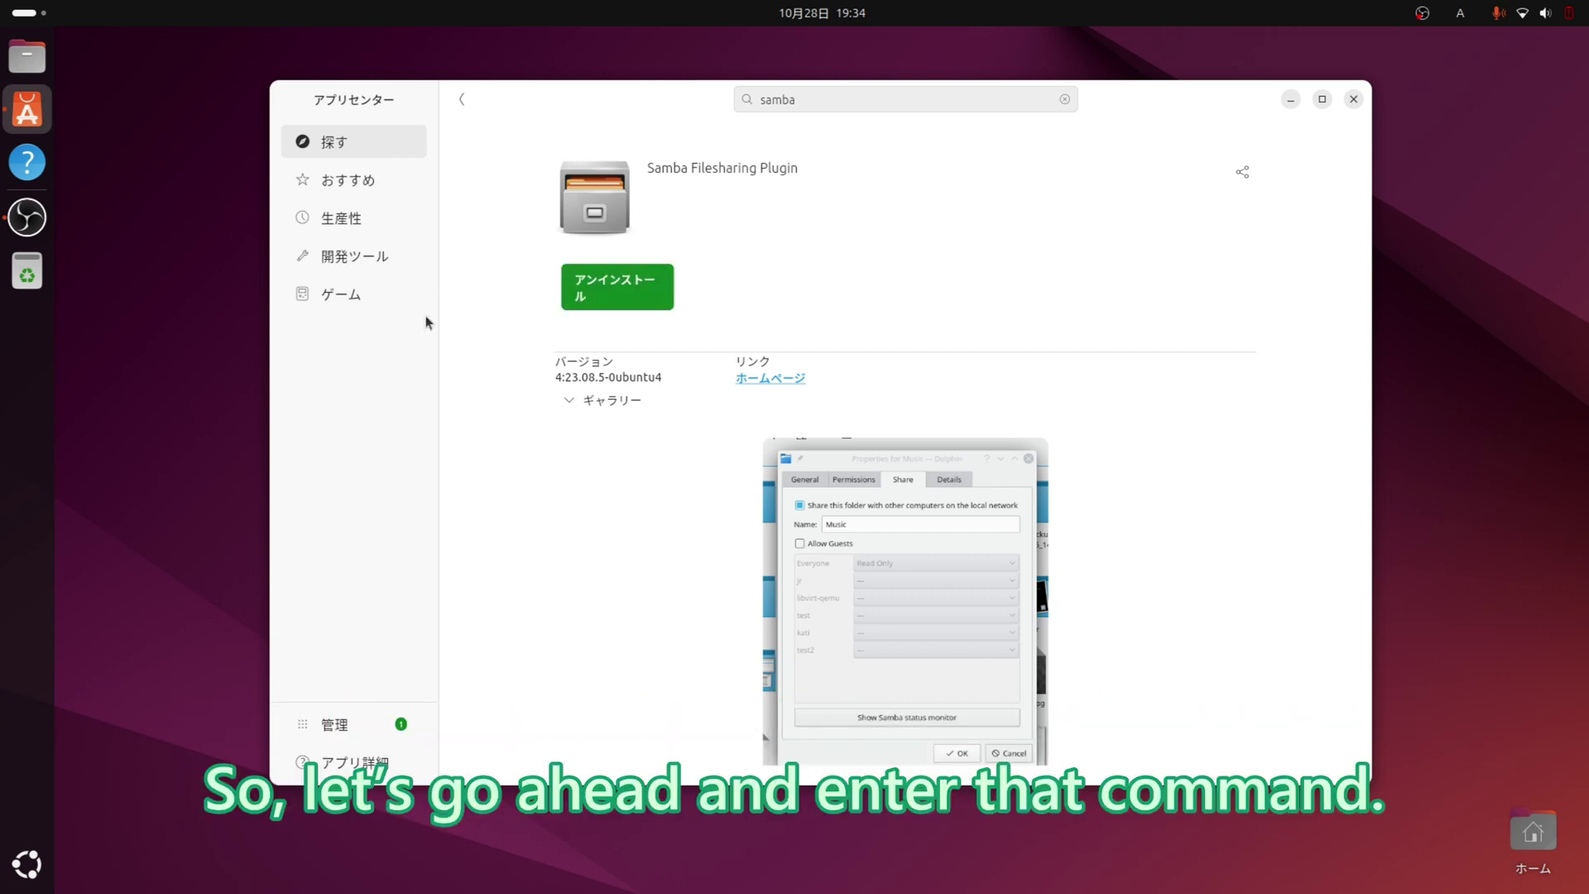
{"action": "left_click", "coordinate": [40, 67]}
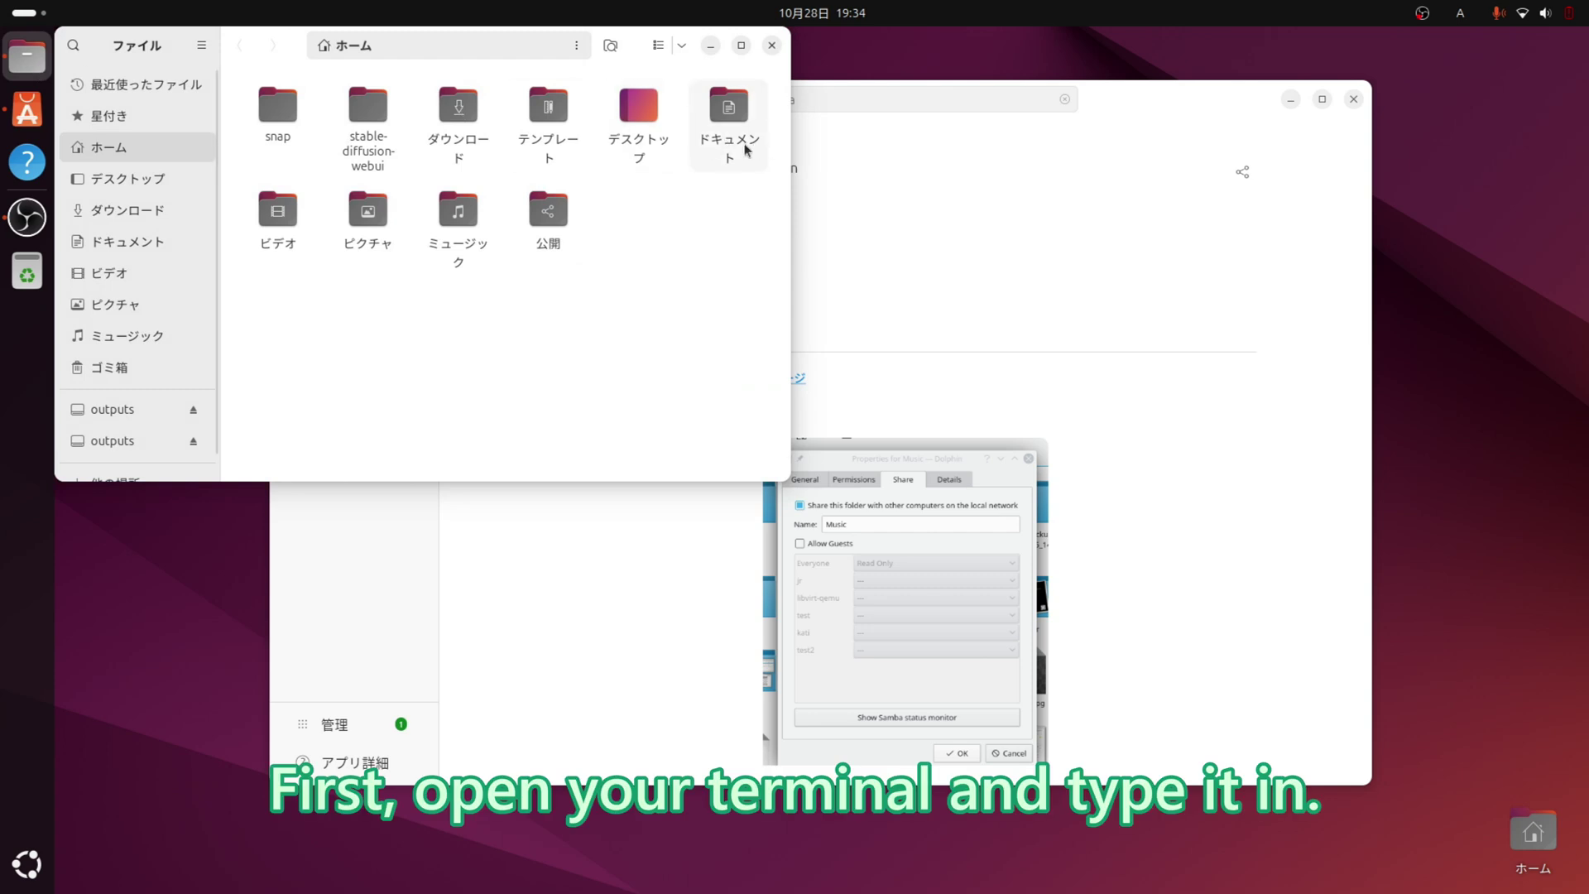
{"action": "right_click", "coordinate": [744, 149]}
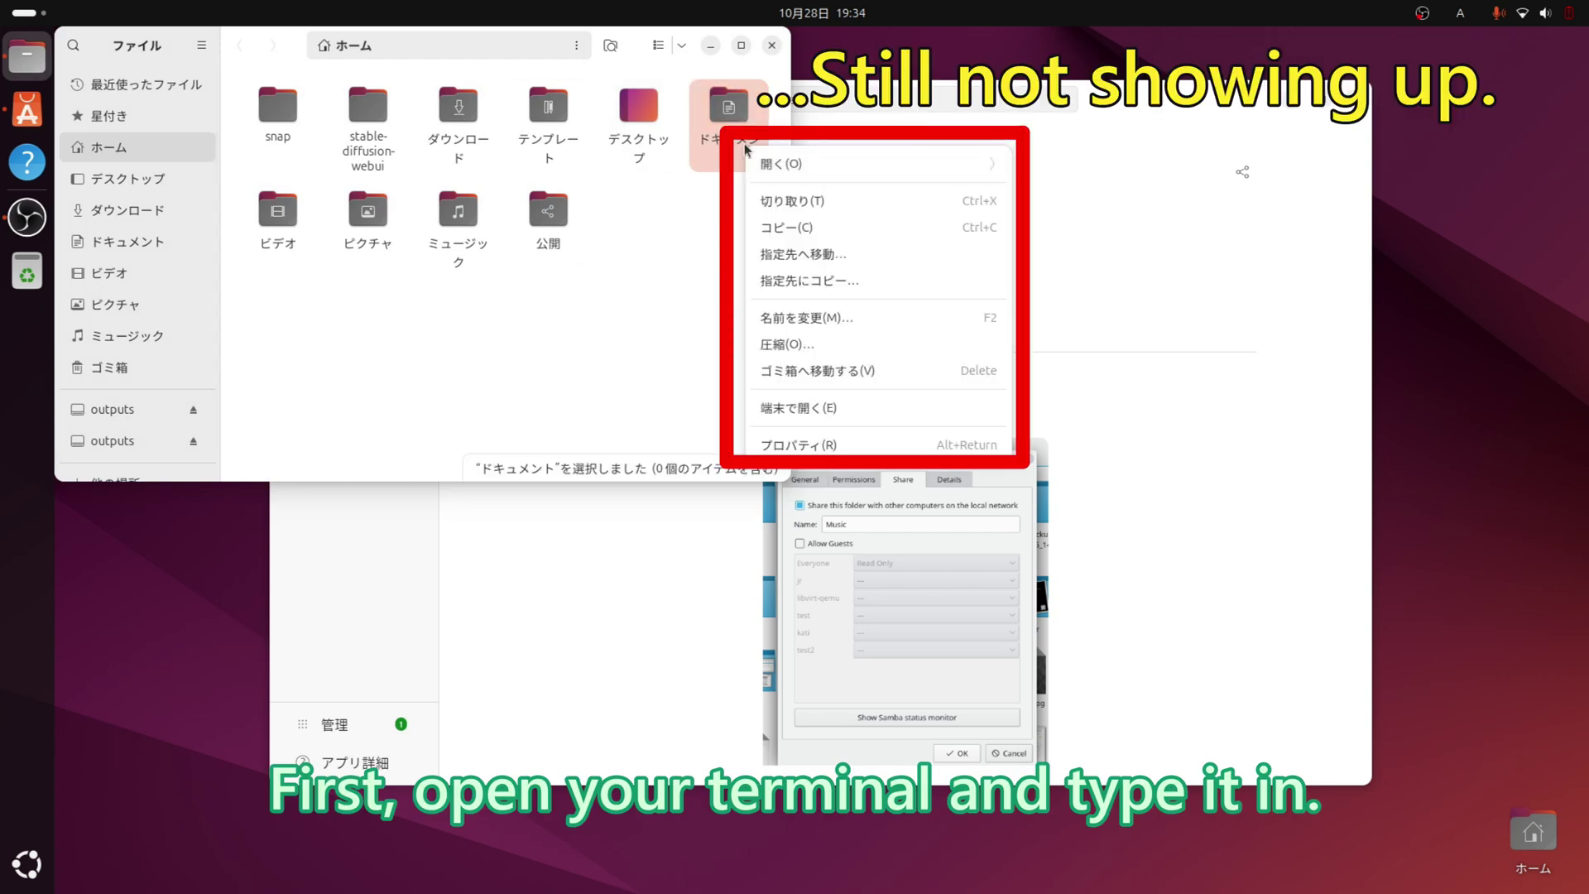
{"action": "left_click", "coordinate": [686, 248]}
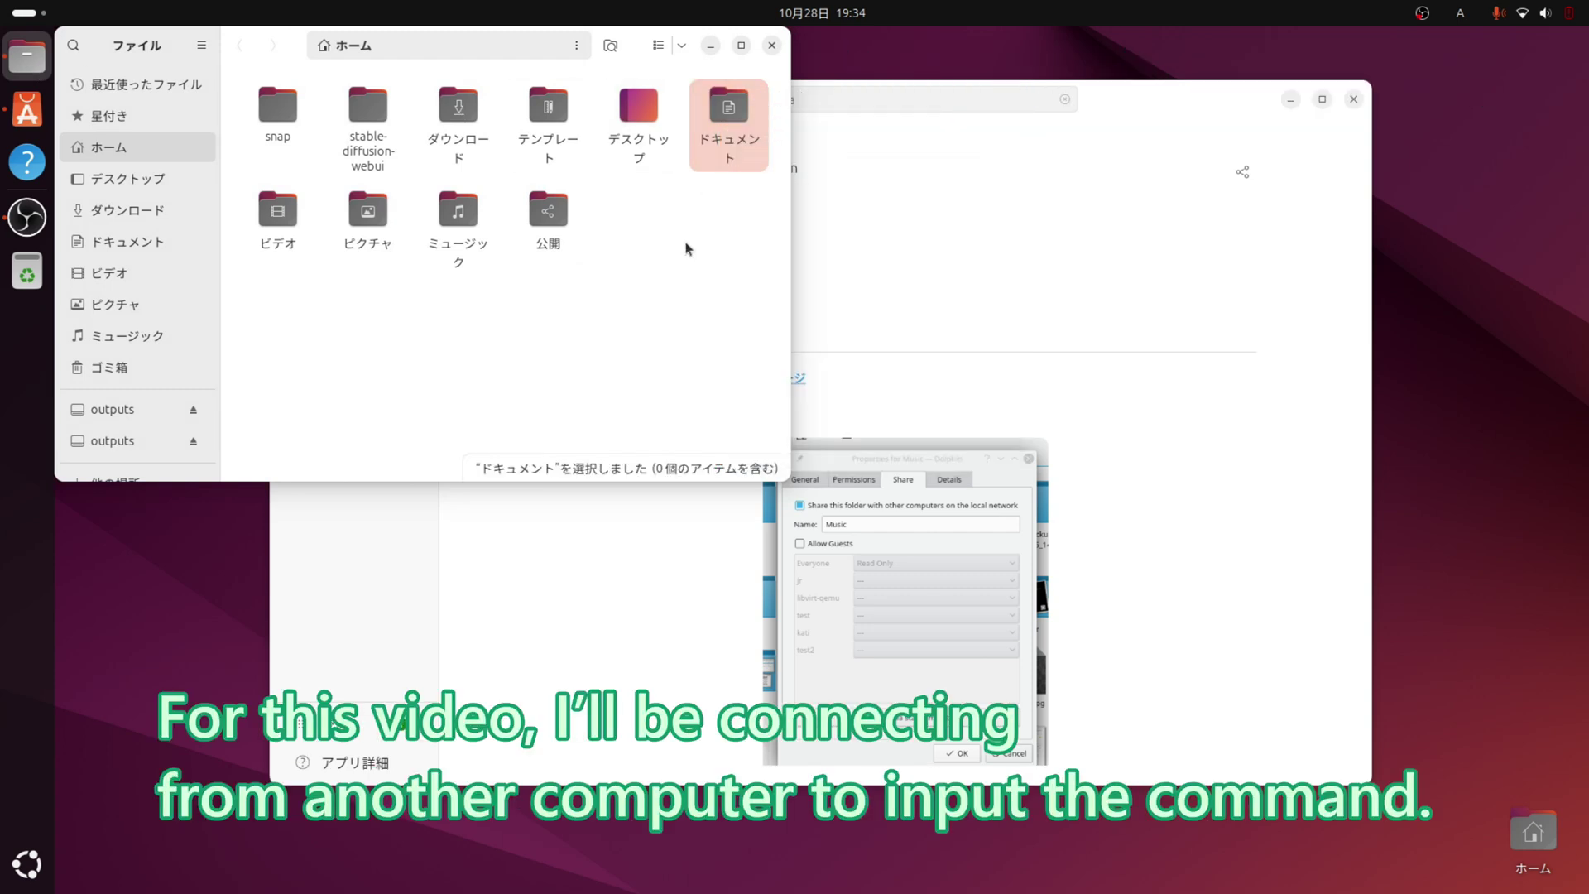
{"action": "left_click", "coordinate": [771, 45]}
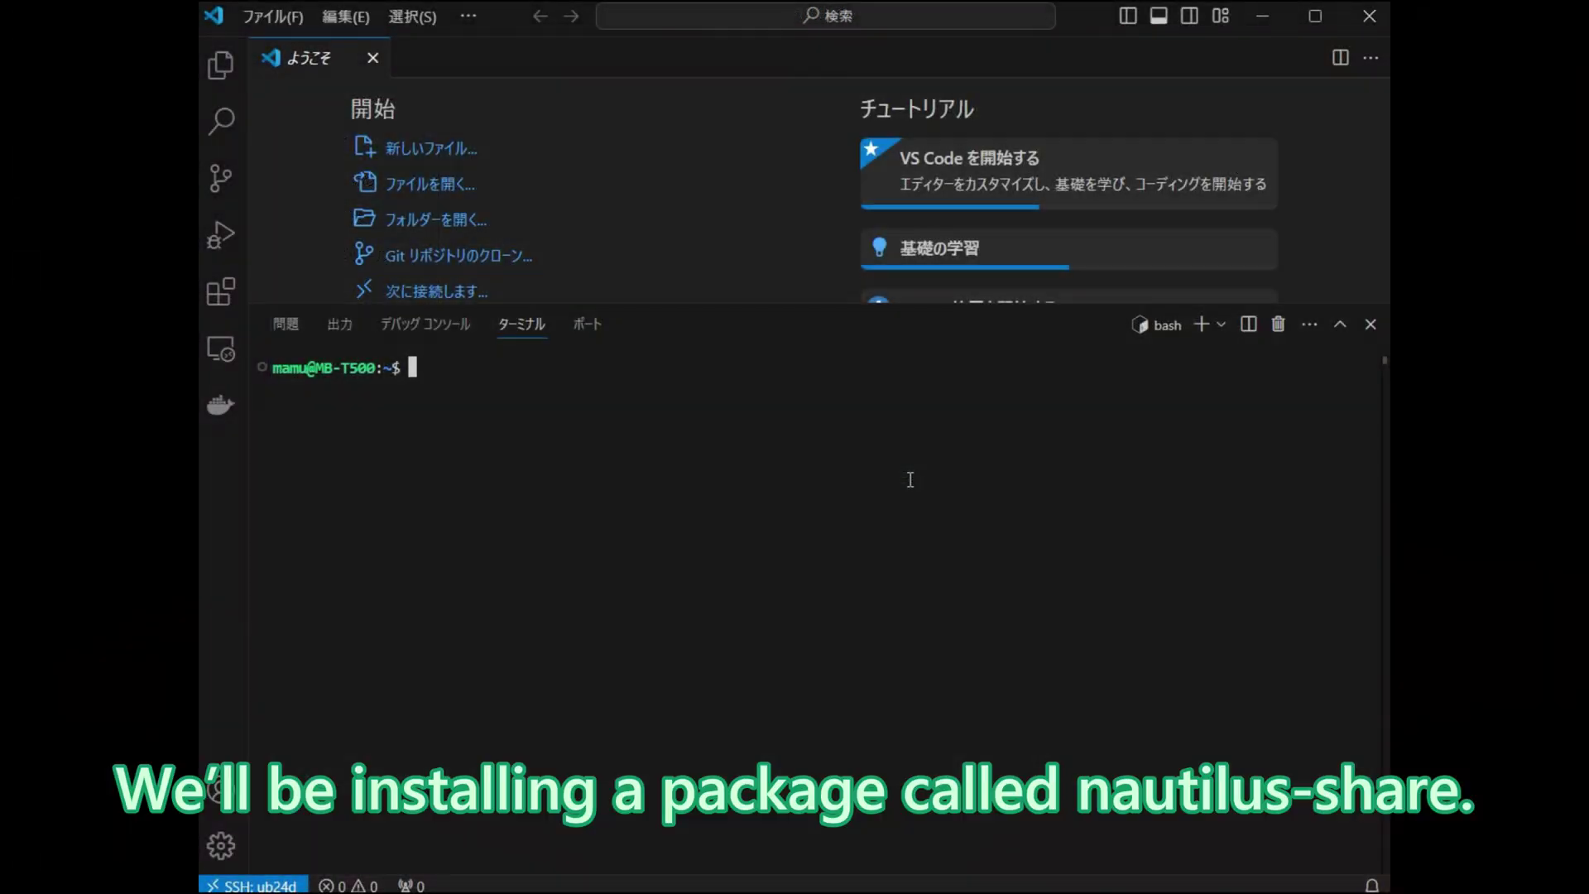
Run sudo apt install nautilus-share, enter the sudo password, and confirm with y.
{"action": "type", "text": "sudo apt insta"}
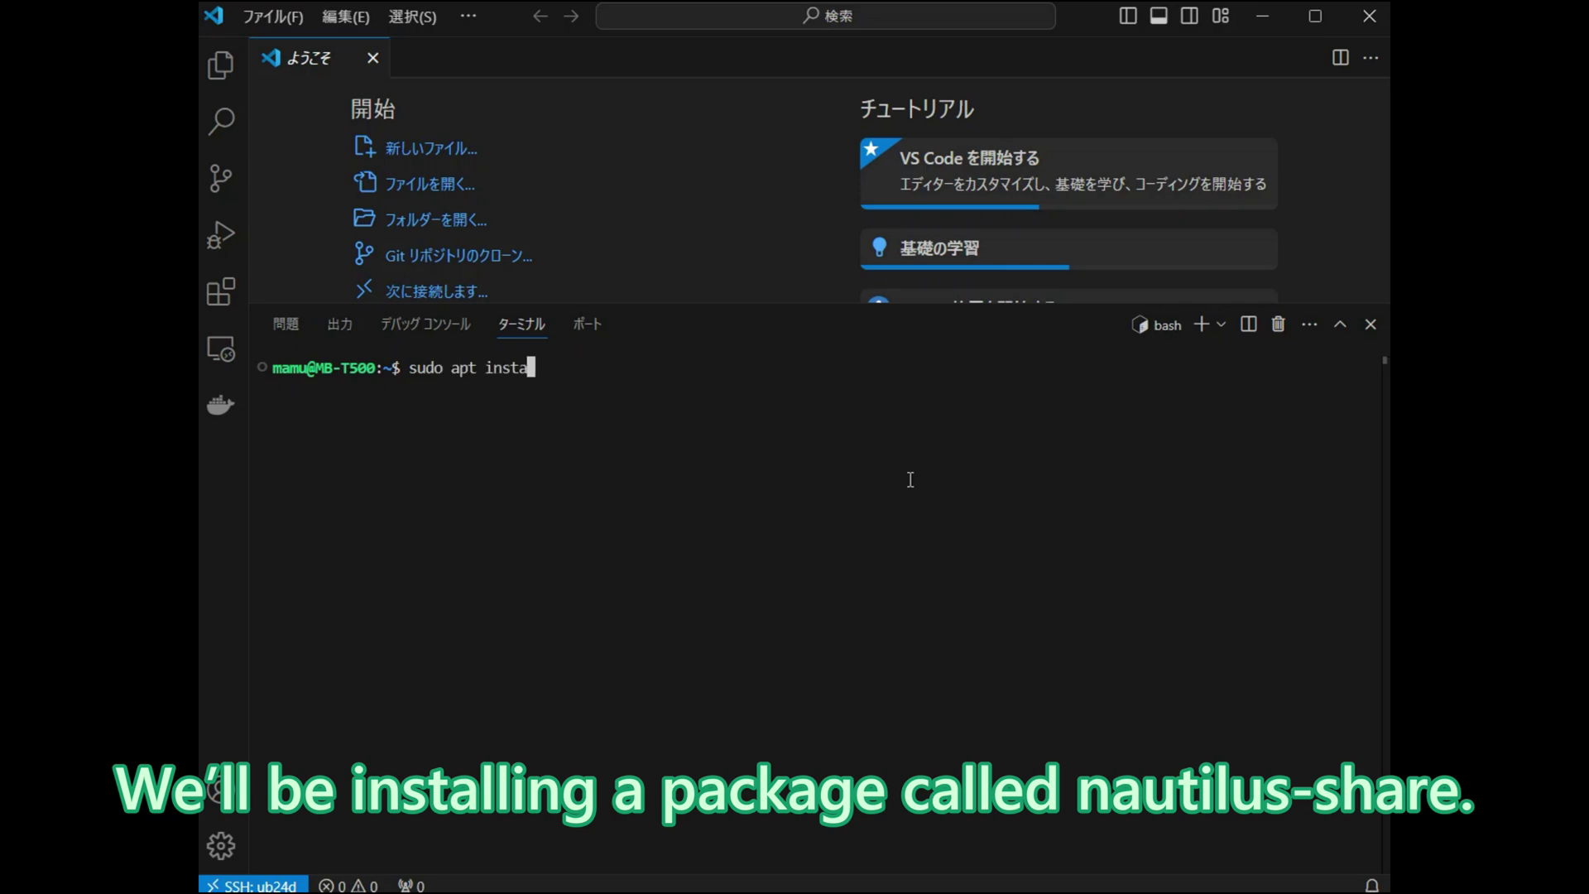
{"action": "type", "text": "ll"}
{"action": "type", "text": "nautilus-share"}
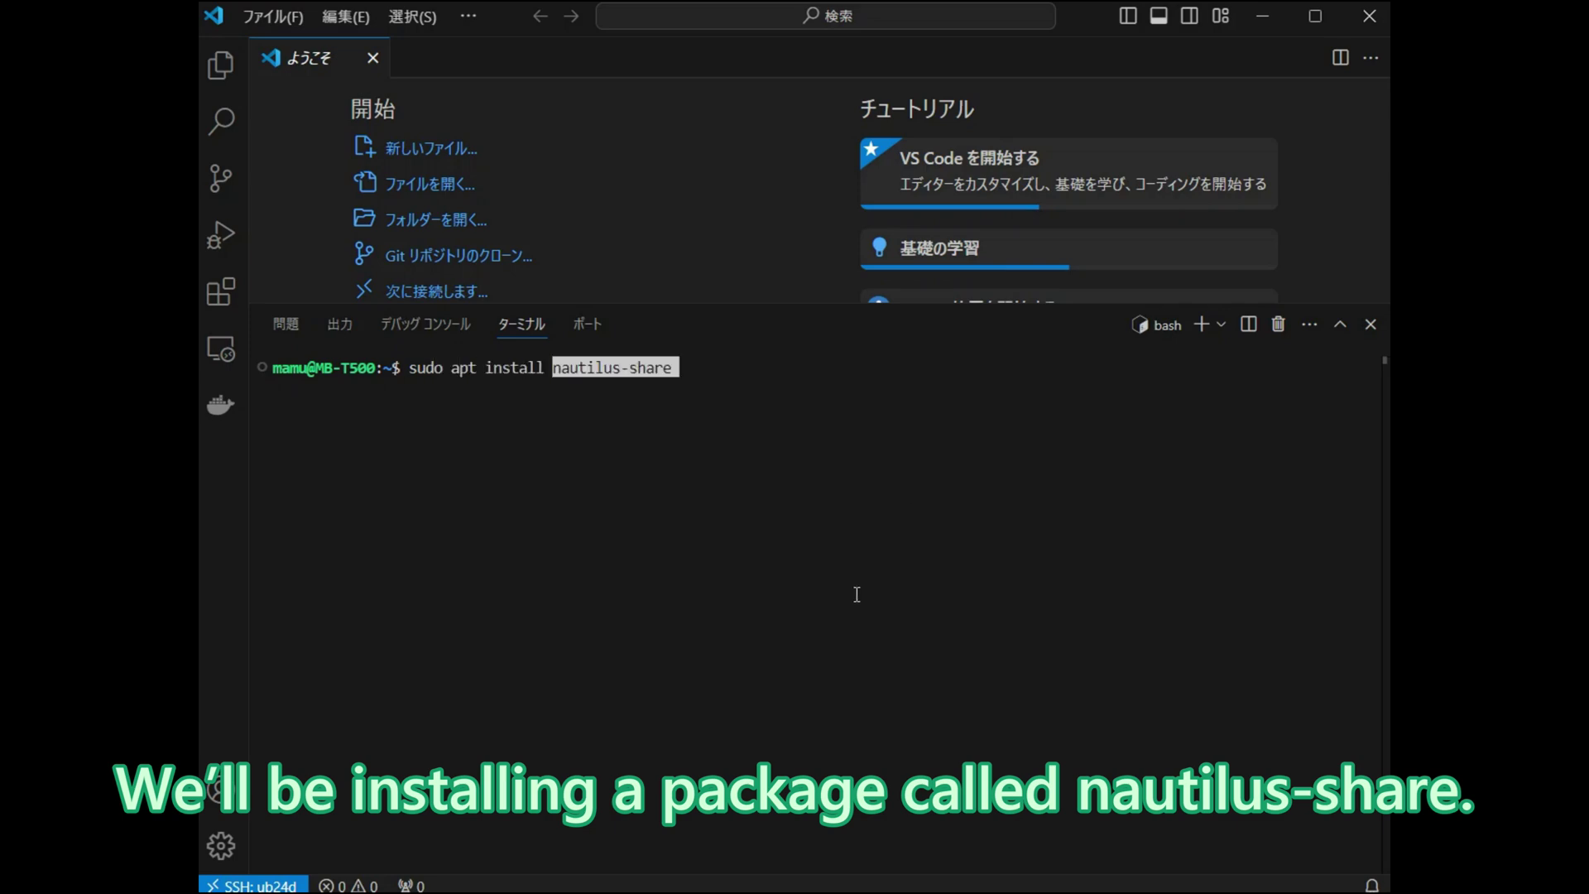
{"action": "key", "text": "Return"}
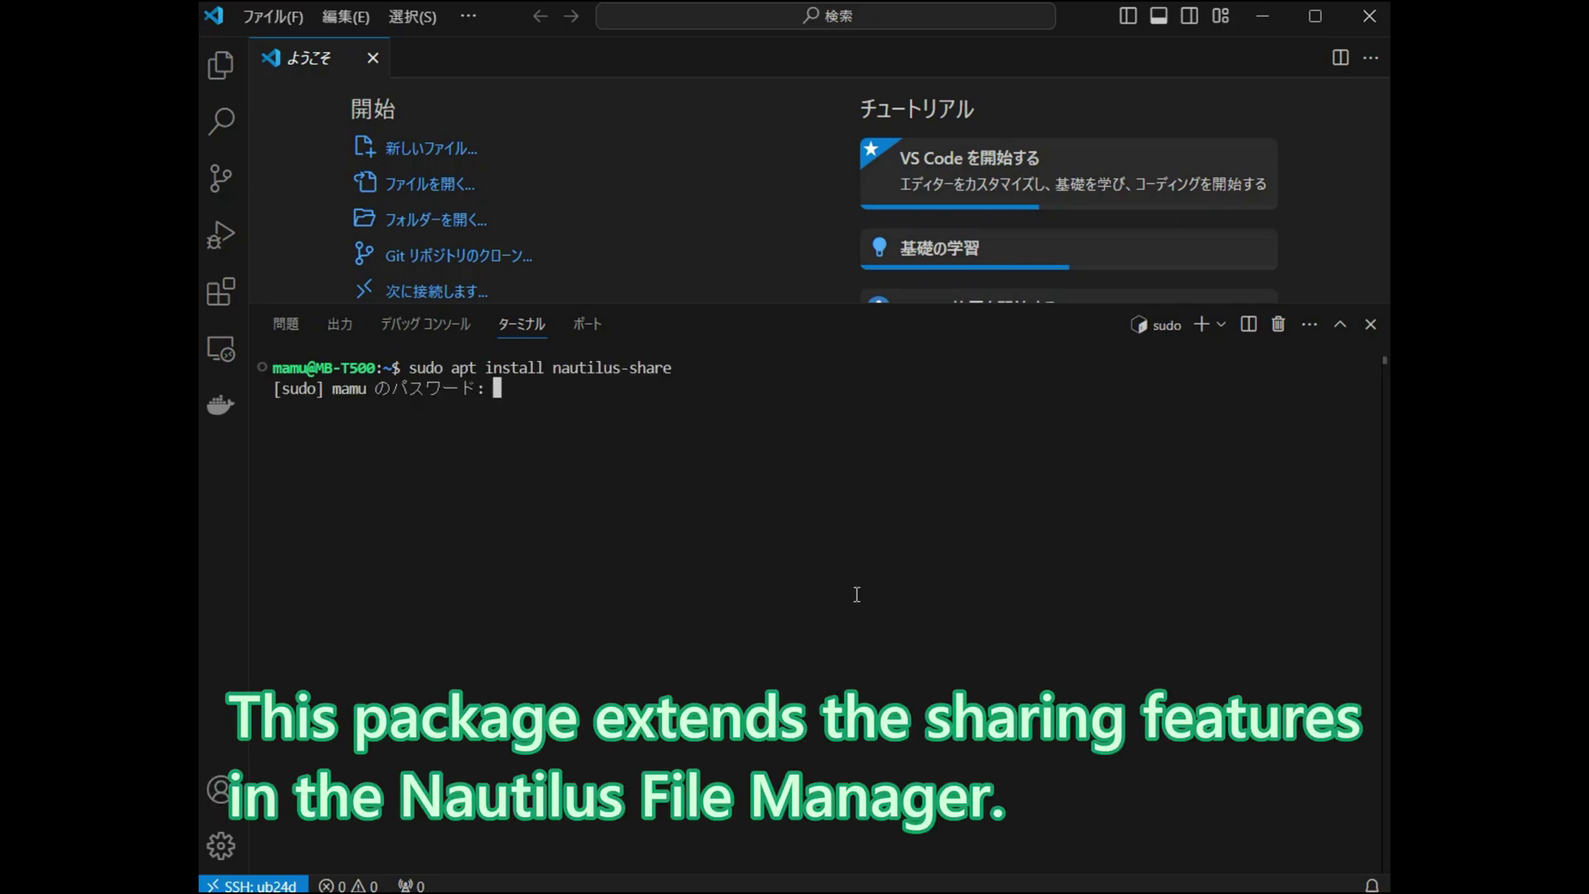
{"action": "key", "text": "Return"}
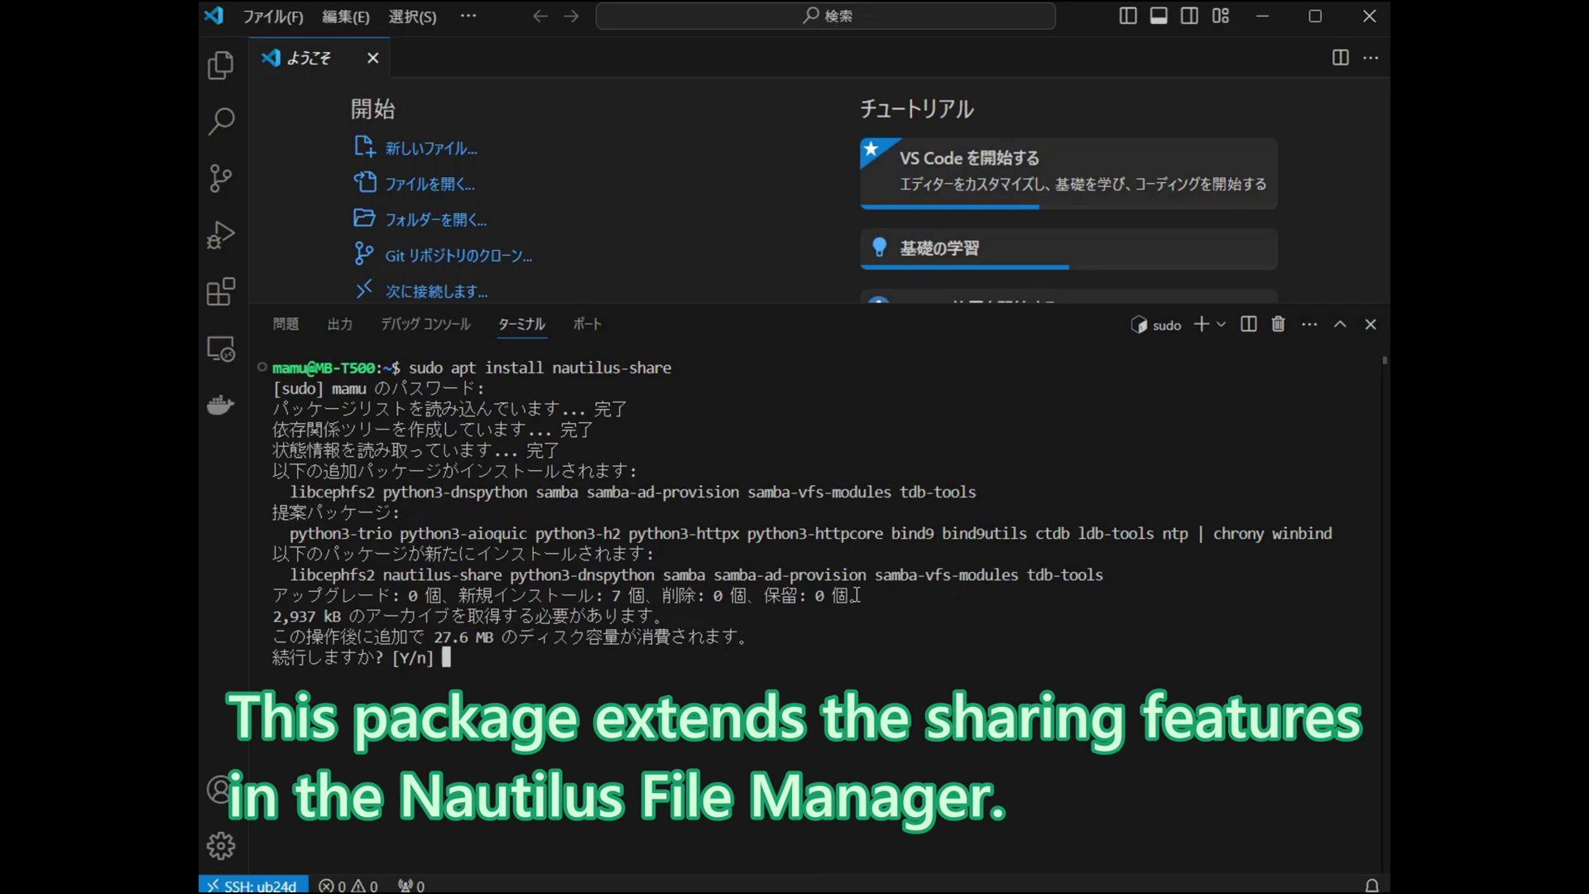
{"action": "type", "text": "y"}
{"action": "key", "text": "Return"}
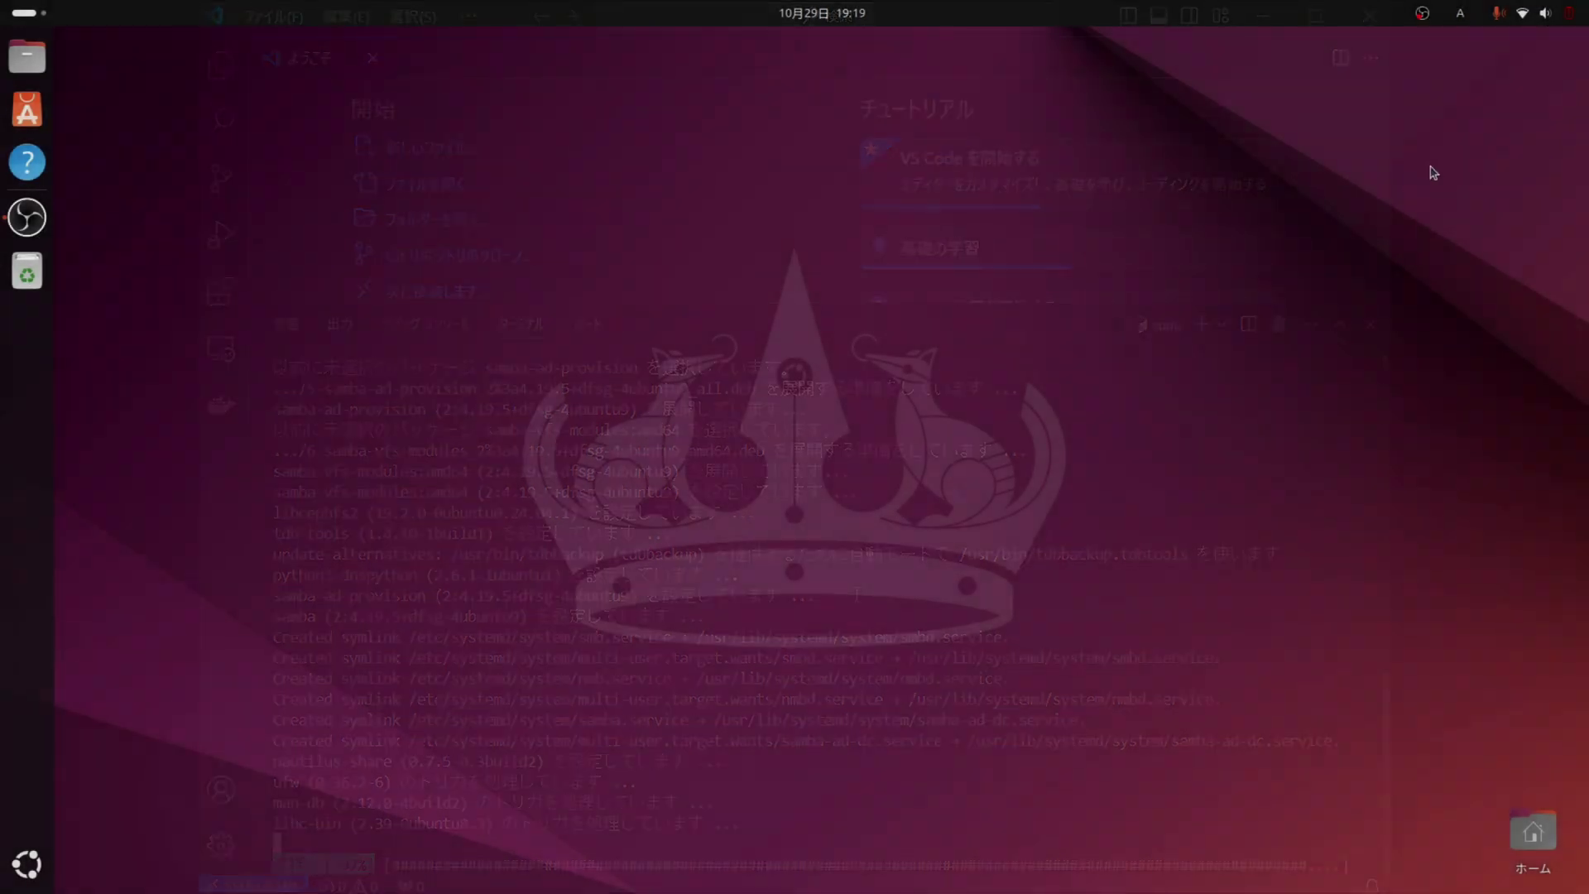
Log out of the Ubuntu session through the system menu's power options.
{"action": "left_click", "coordinate": [1572, 16]}
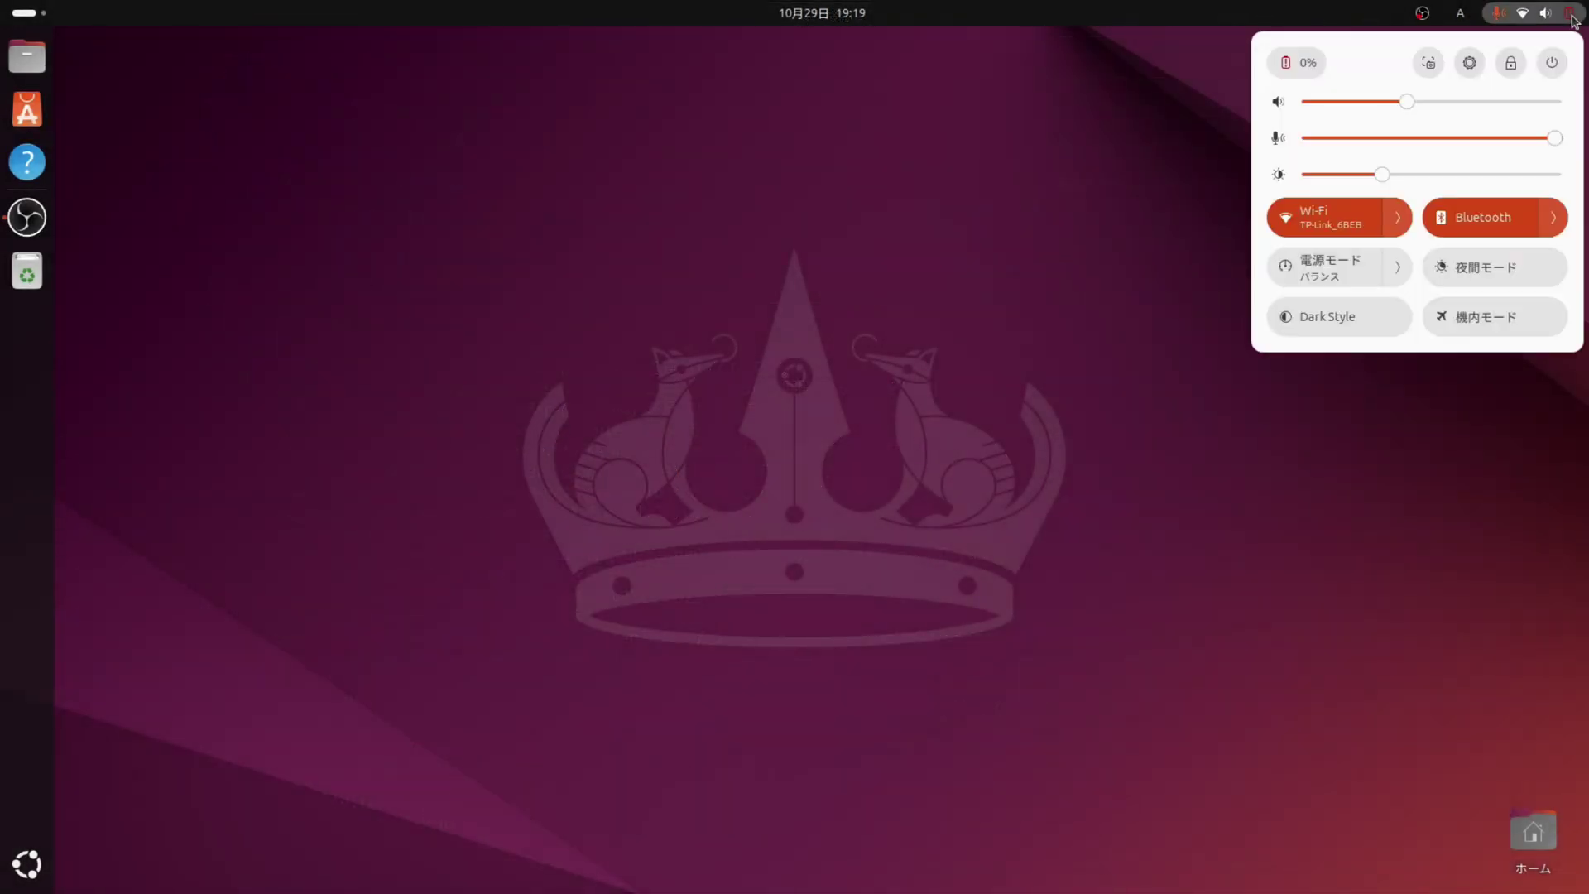
{"action": "left_click", "coordinate": [1552, 62]}
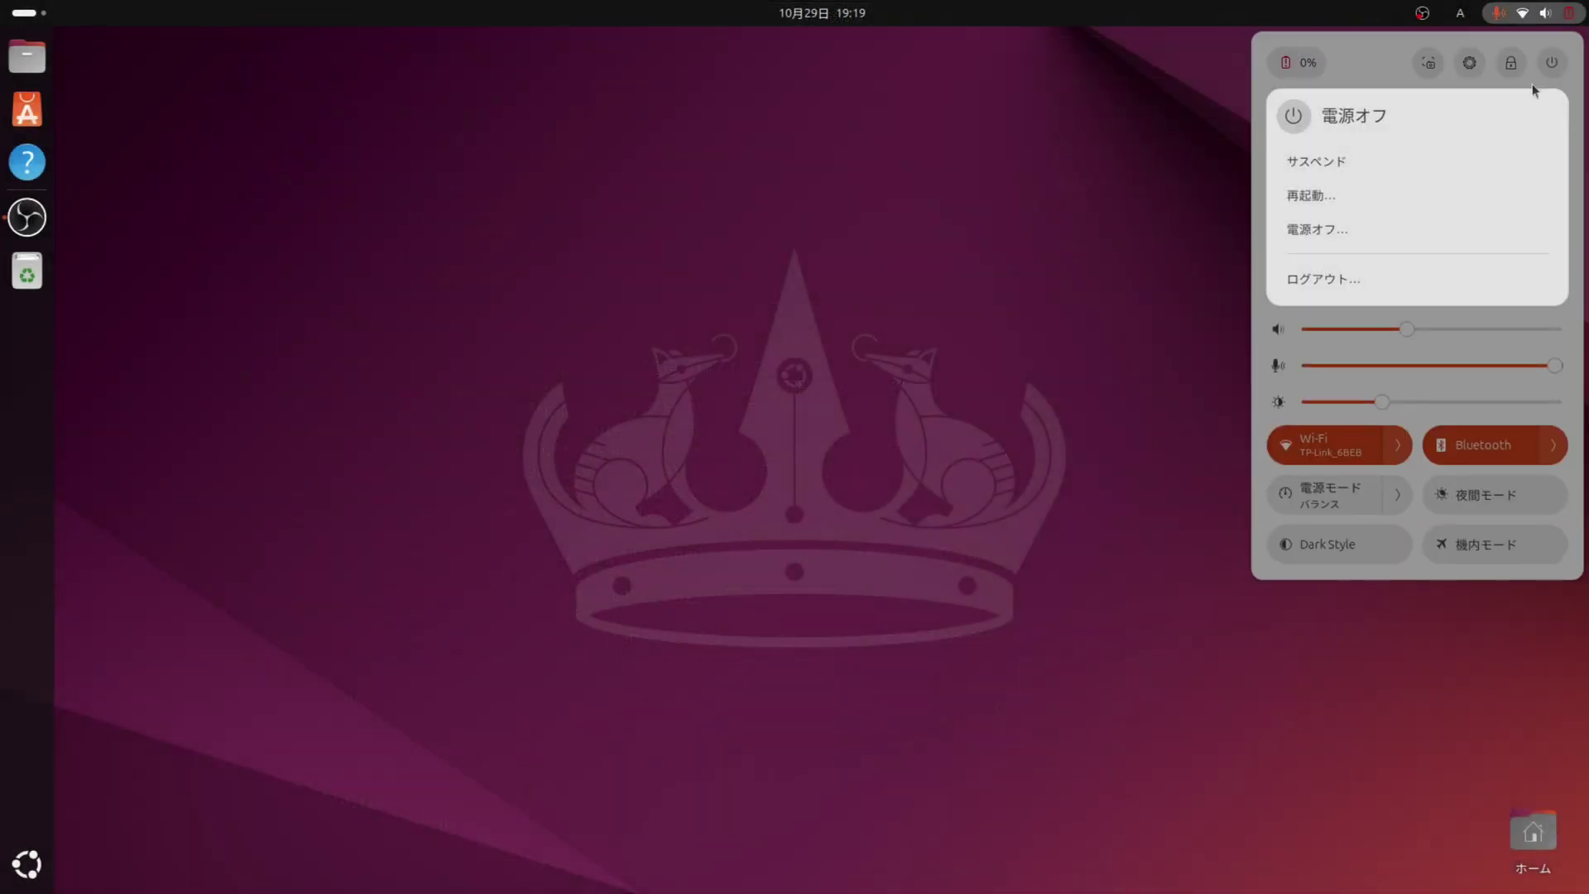
{"action": "left_click", "coordinate": [1292, 280]}
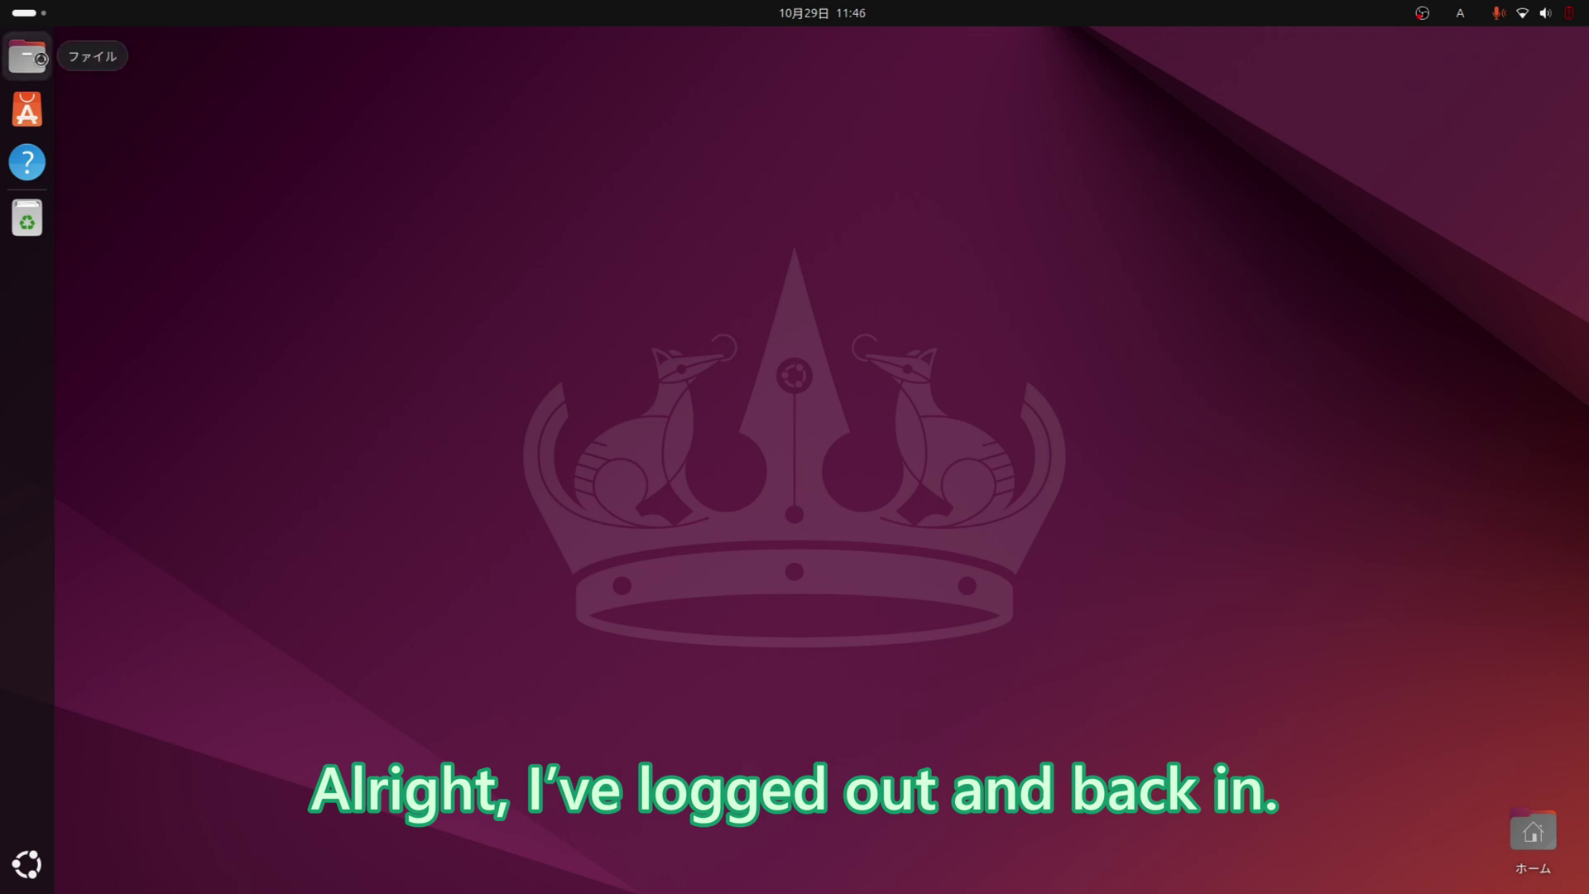
Share ドキュメント via Sharing Options with create/delete and guest access enabled.
{"action": "left_click", "coordinate": [28, 56]}
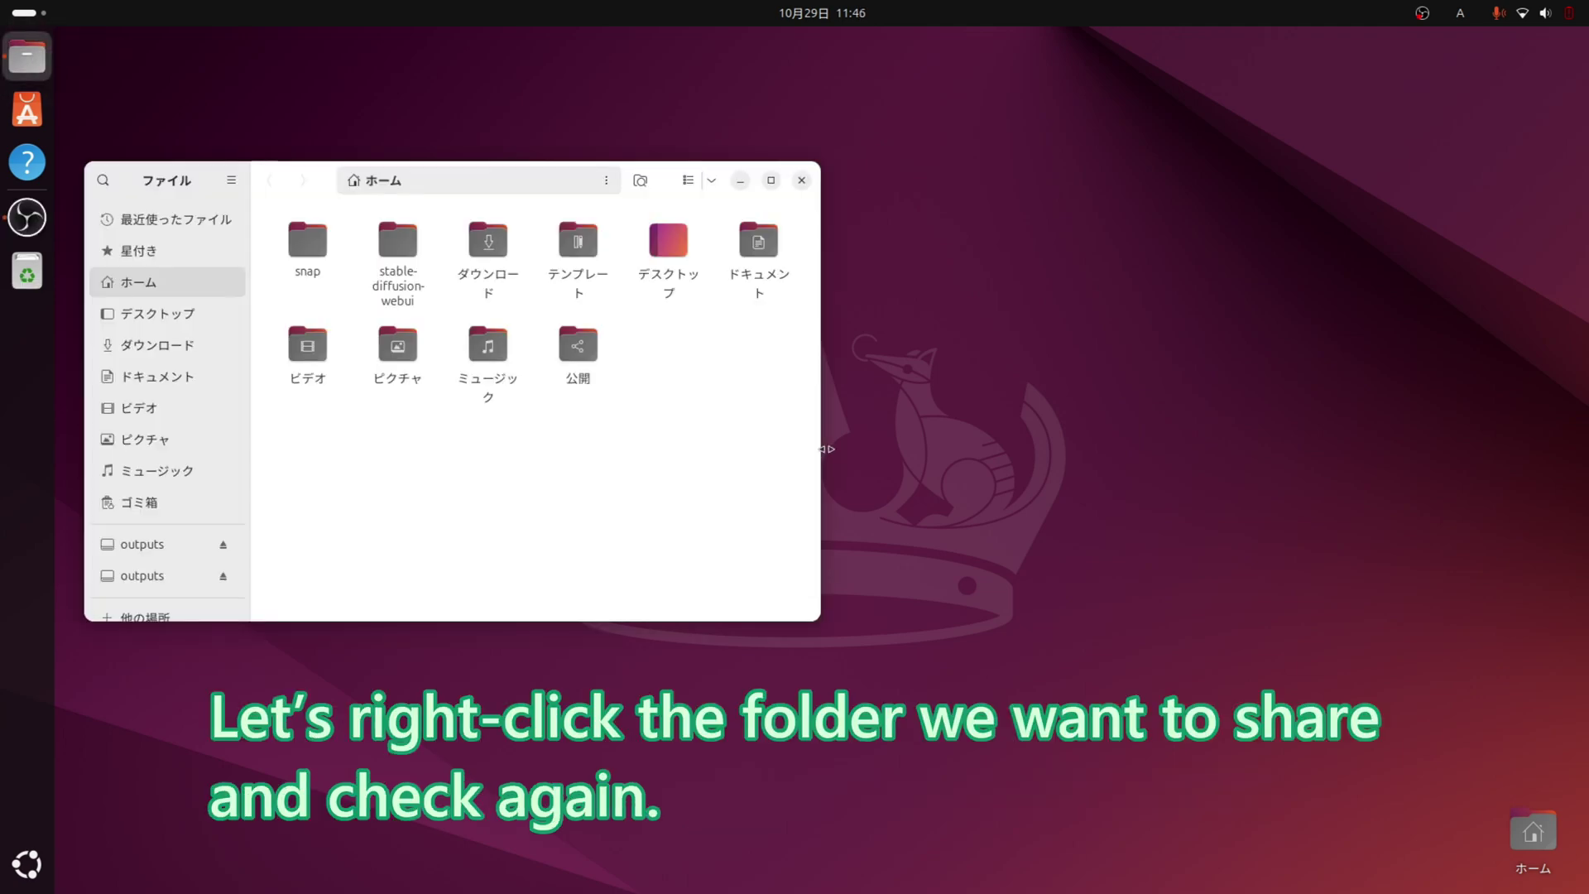
{"action": "right_click", "coordinate": [759, 284]}
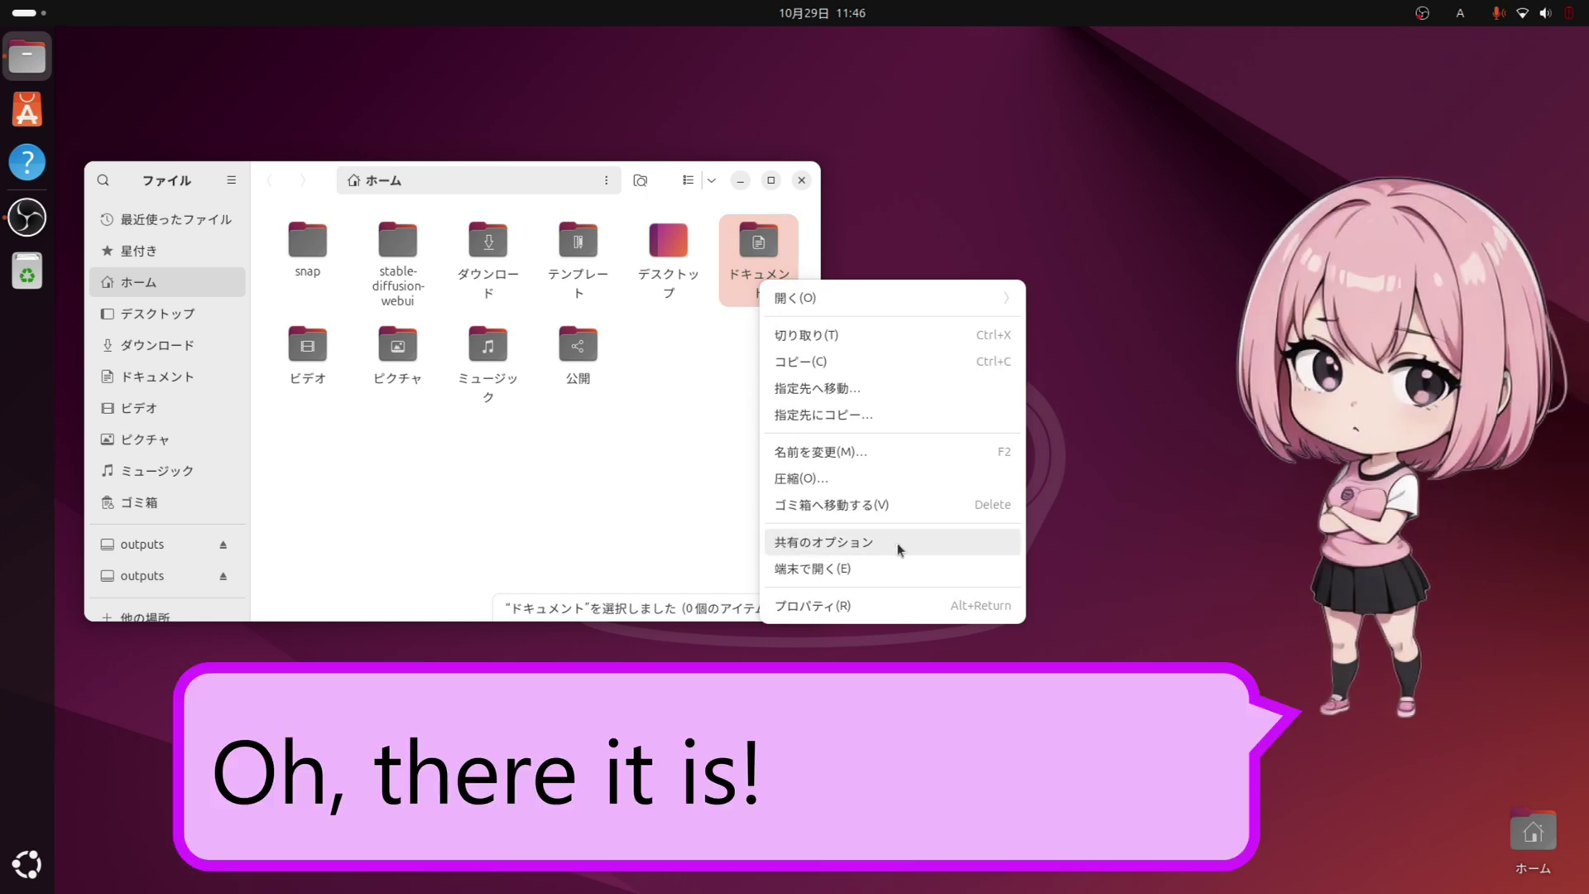
{"action": "left_click", "coordinate": [900, 550]}
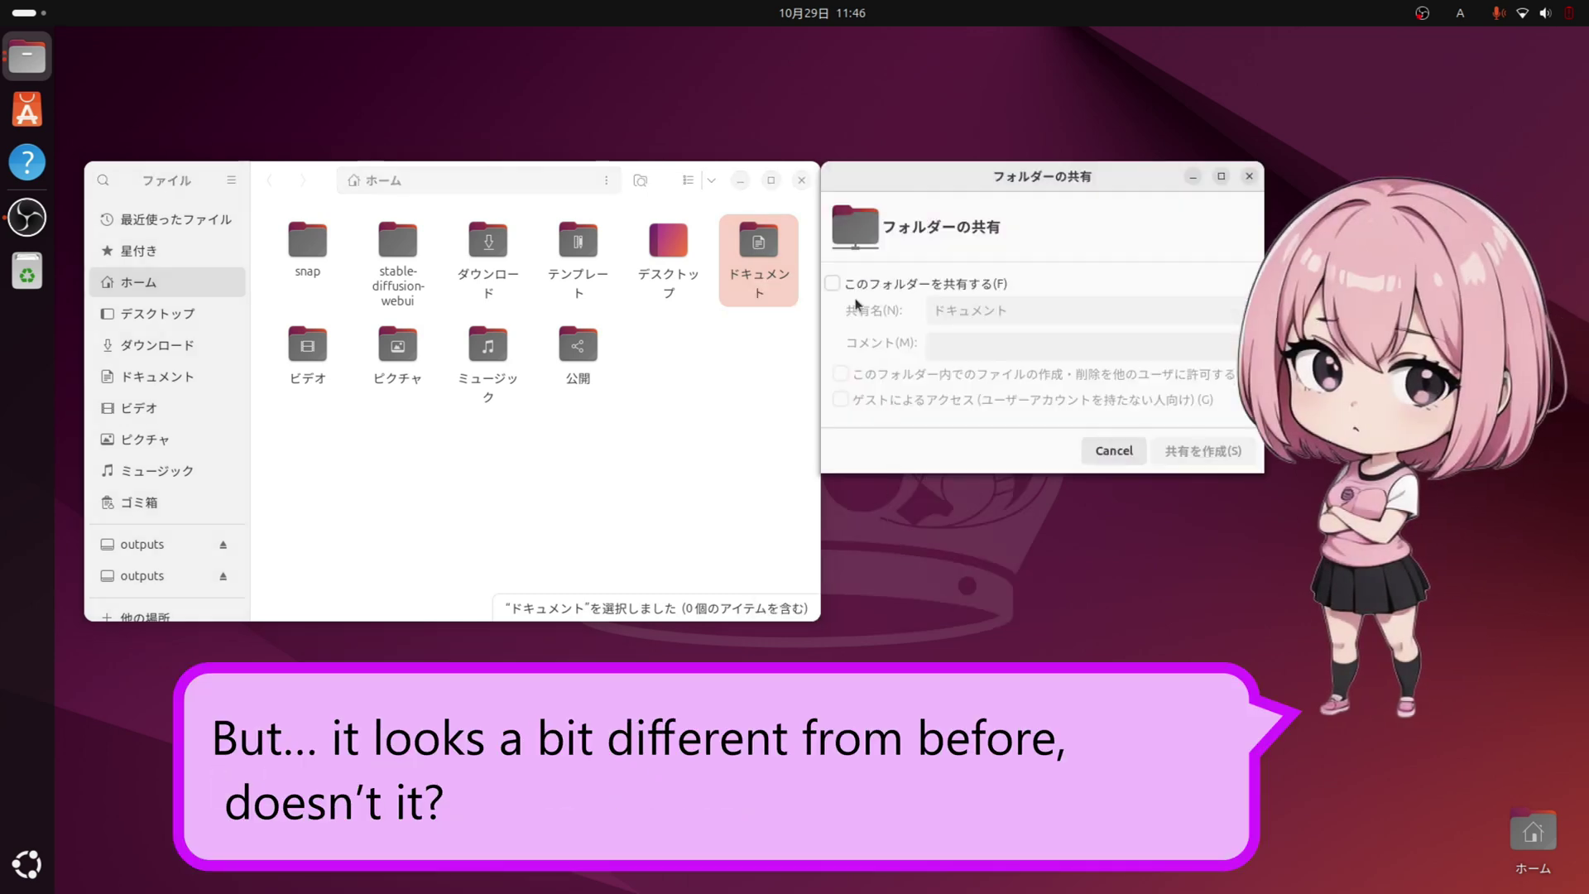
{"action": "left_click", "coordinate": [833, 283]}
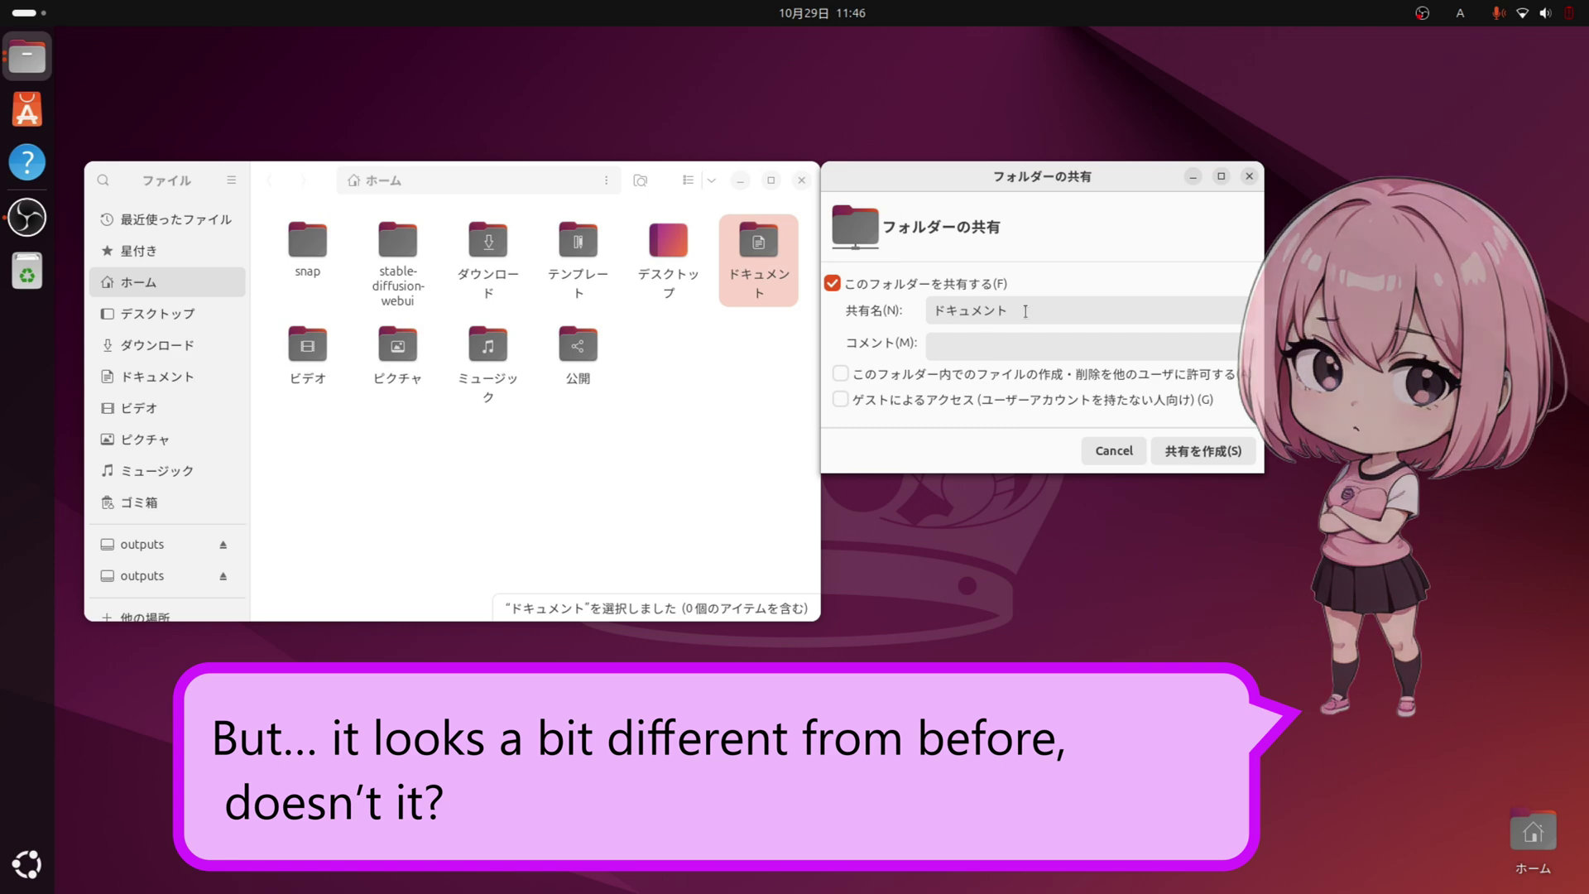
{"action": "left_click", "coordinate": [840, 374]}
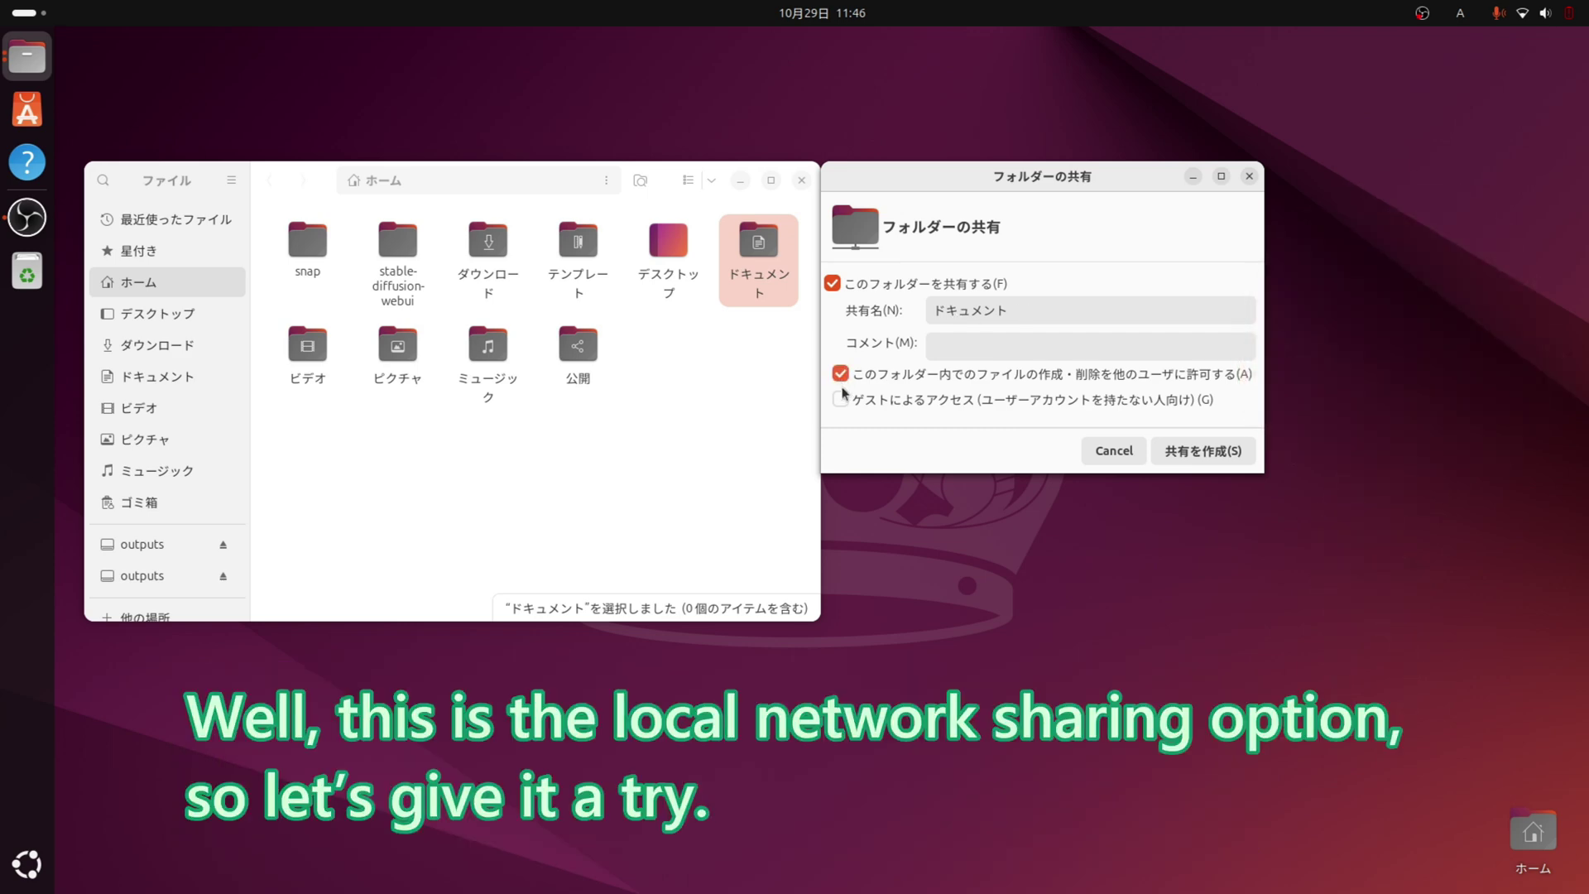
{"action": "left_click", "coordinate": [842, 398]}
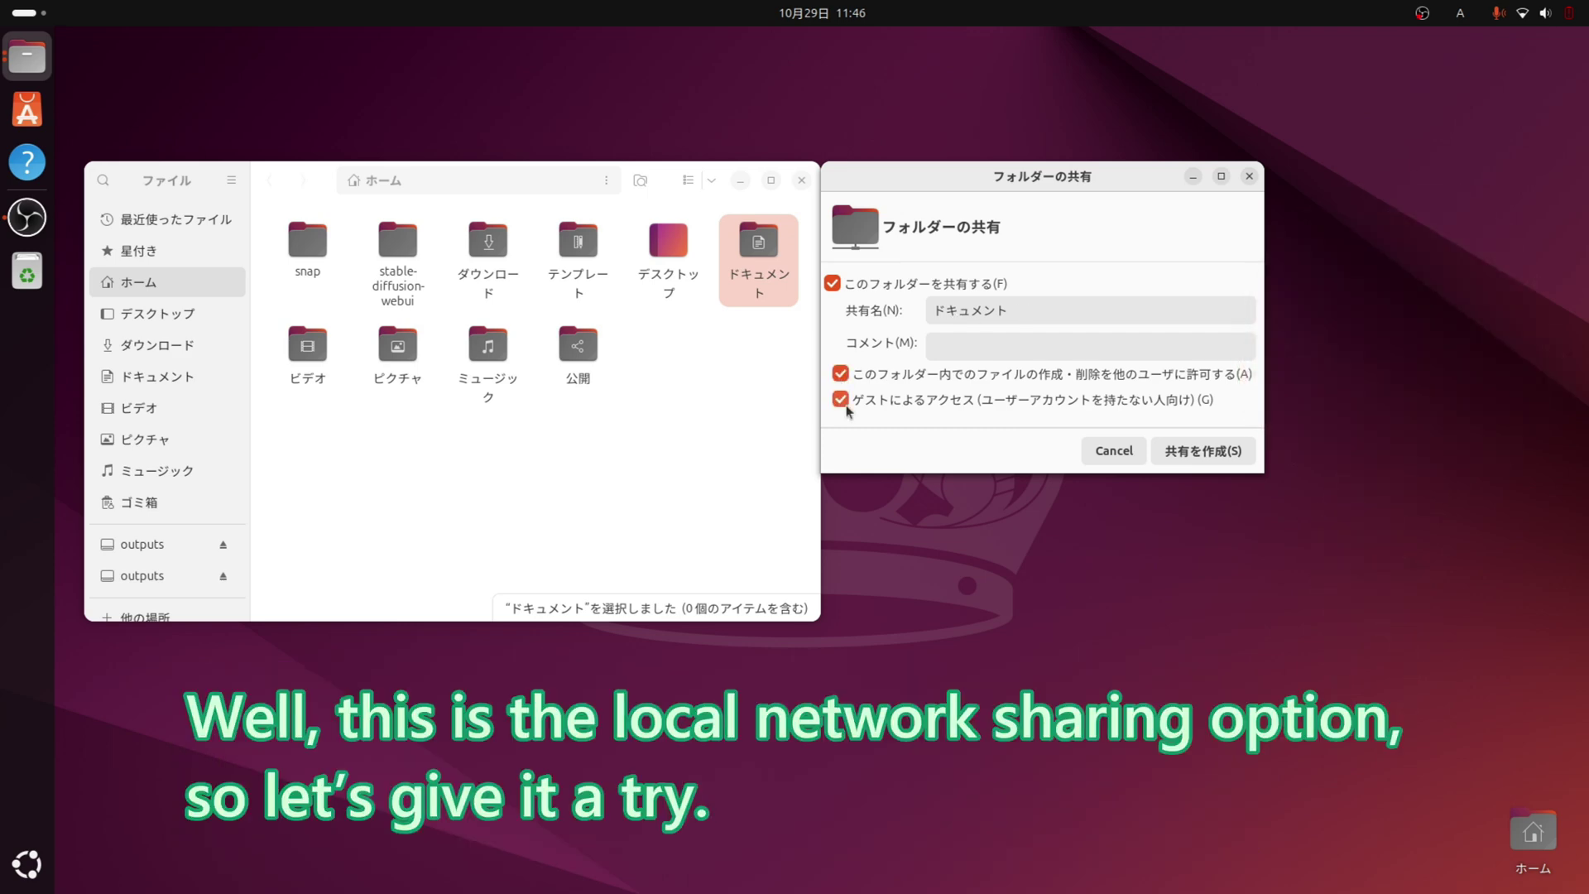
{"action": "left_click", "coordinate": [1209, 458]}
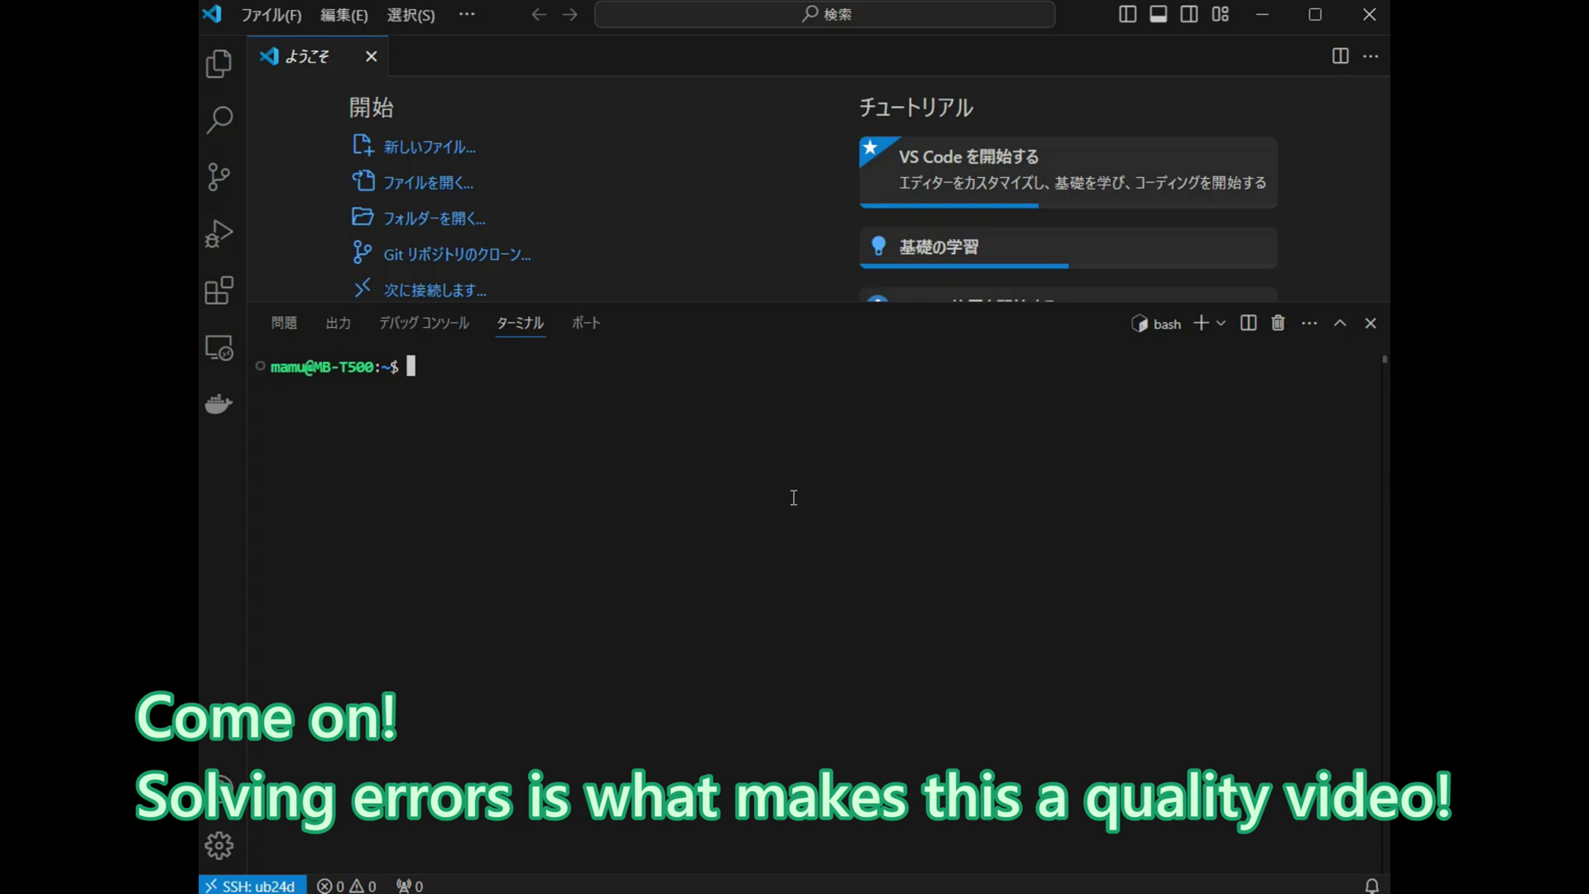
Add the user to sambashare, set their Samba password with smbpasswd -a, and restart smbd.
{"action": "type", "text": "sudo usermod -a -G sambashare $USER"}
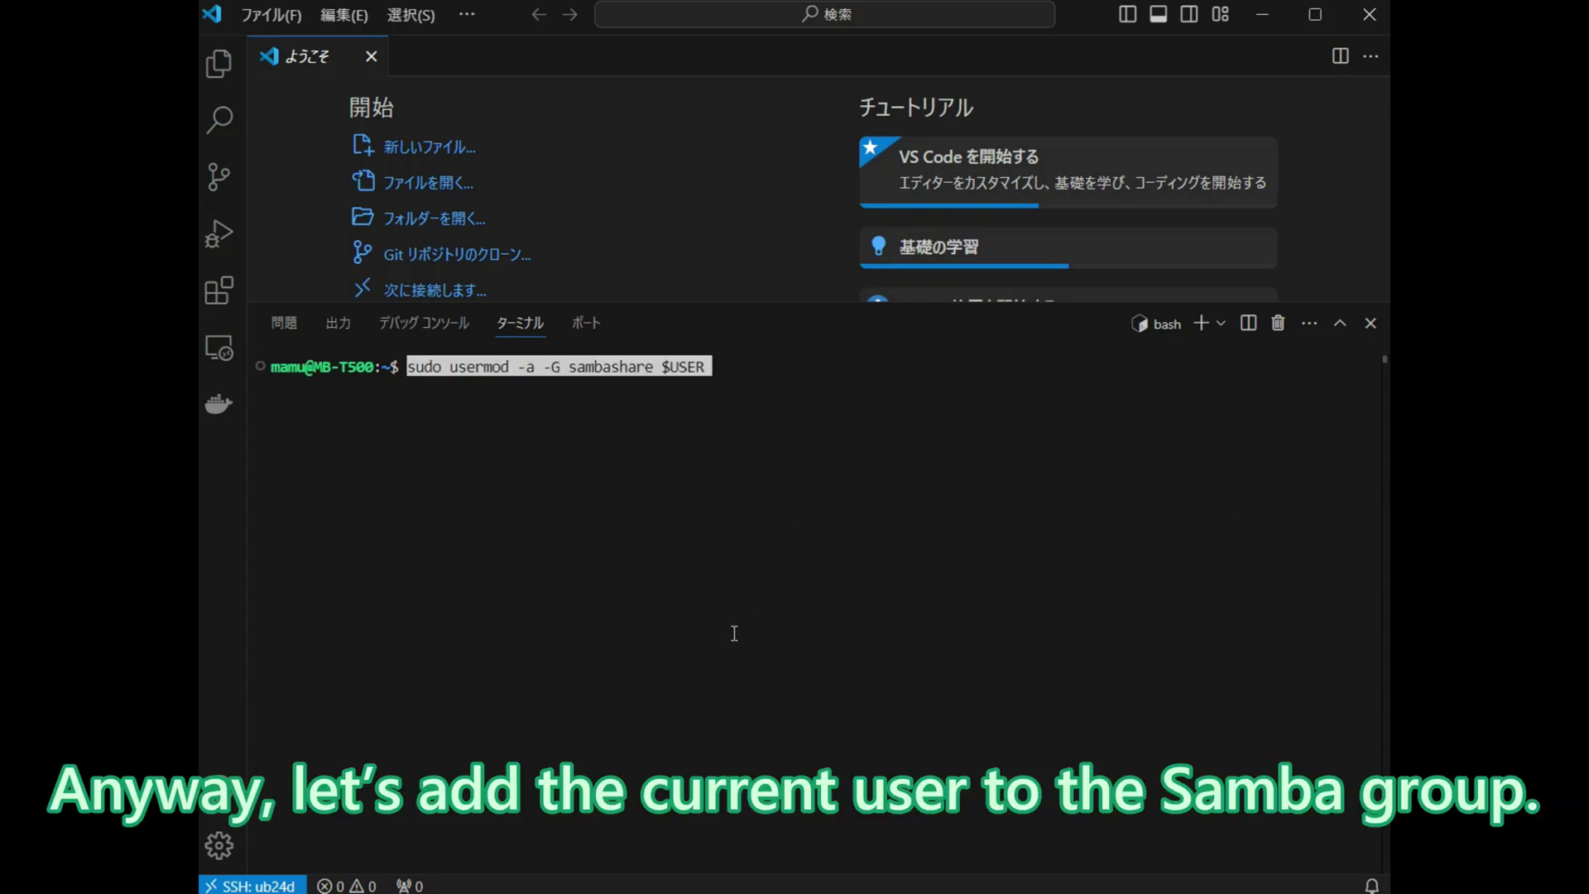
{"action": "key", "text": "Return"}
{"action": "key", "text": "Return"}
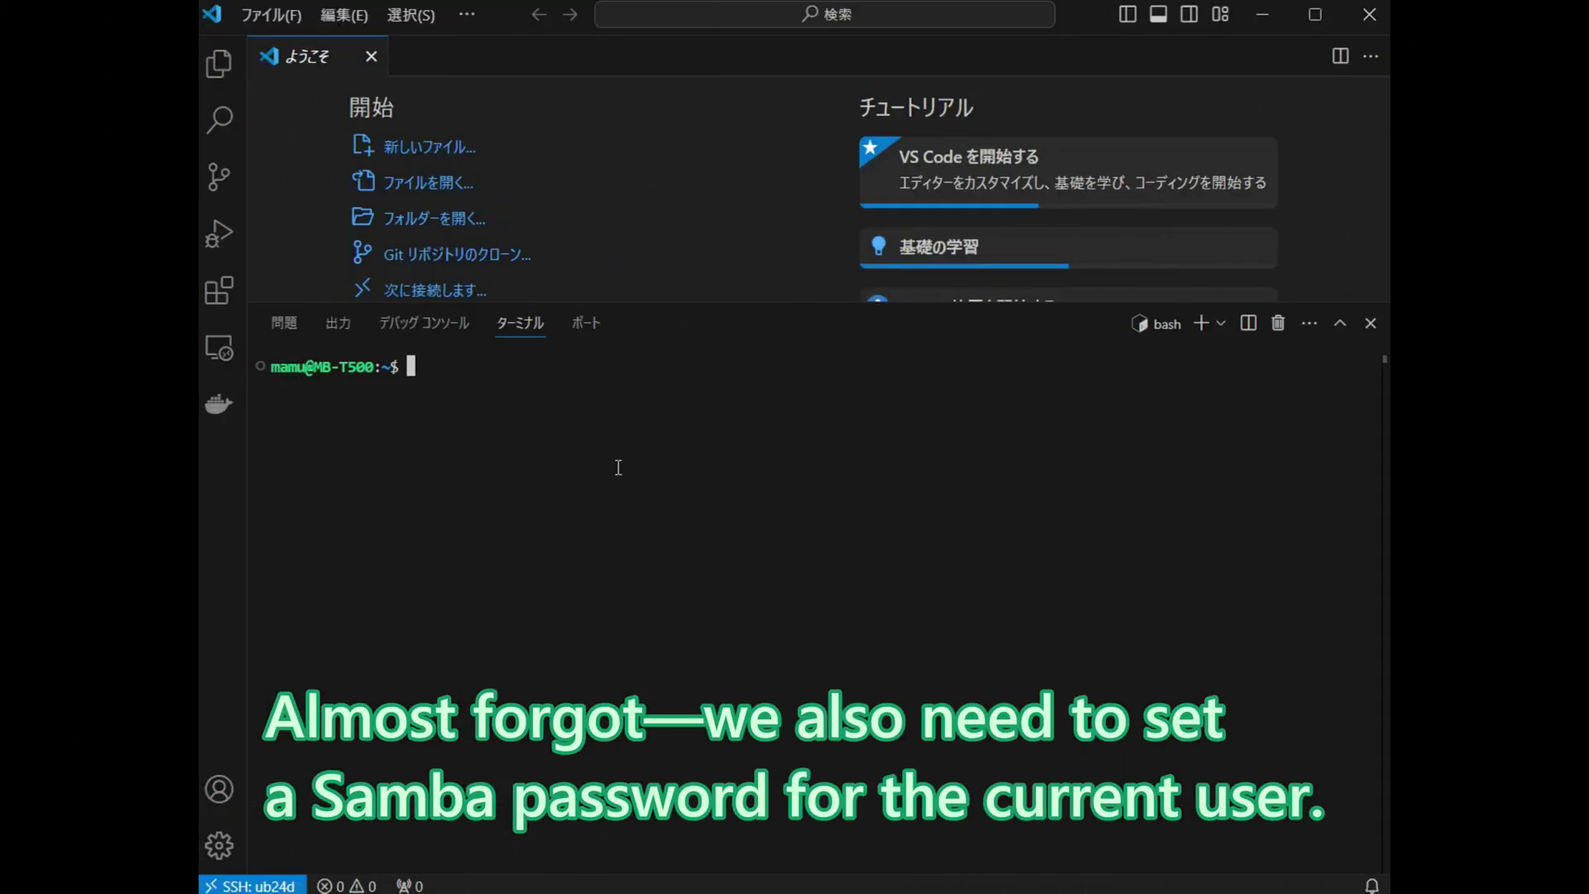
{"action": "type", "text": "sudo smbpasswd -a $USER"}
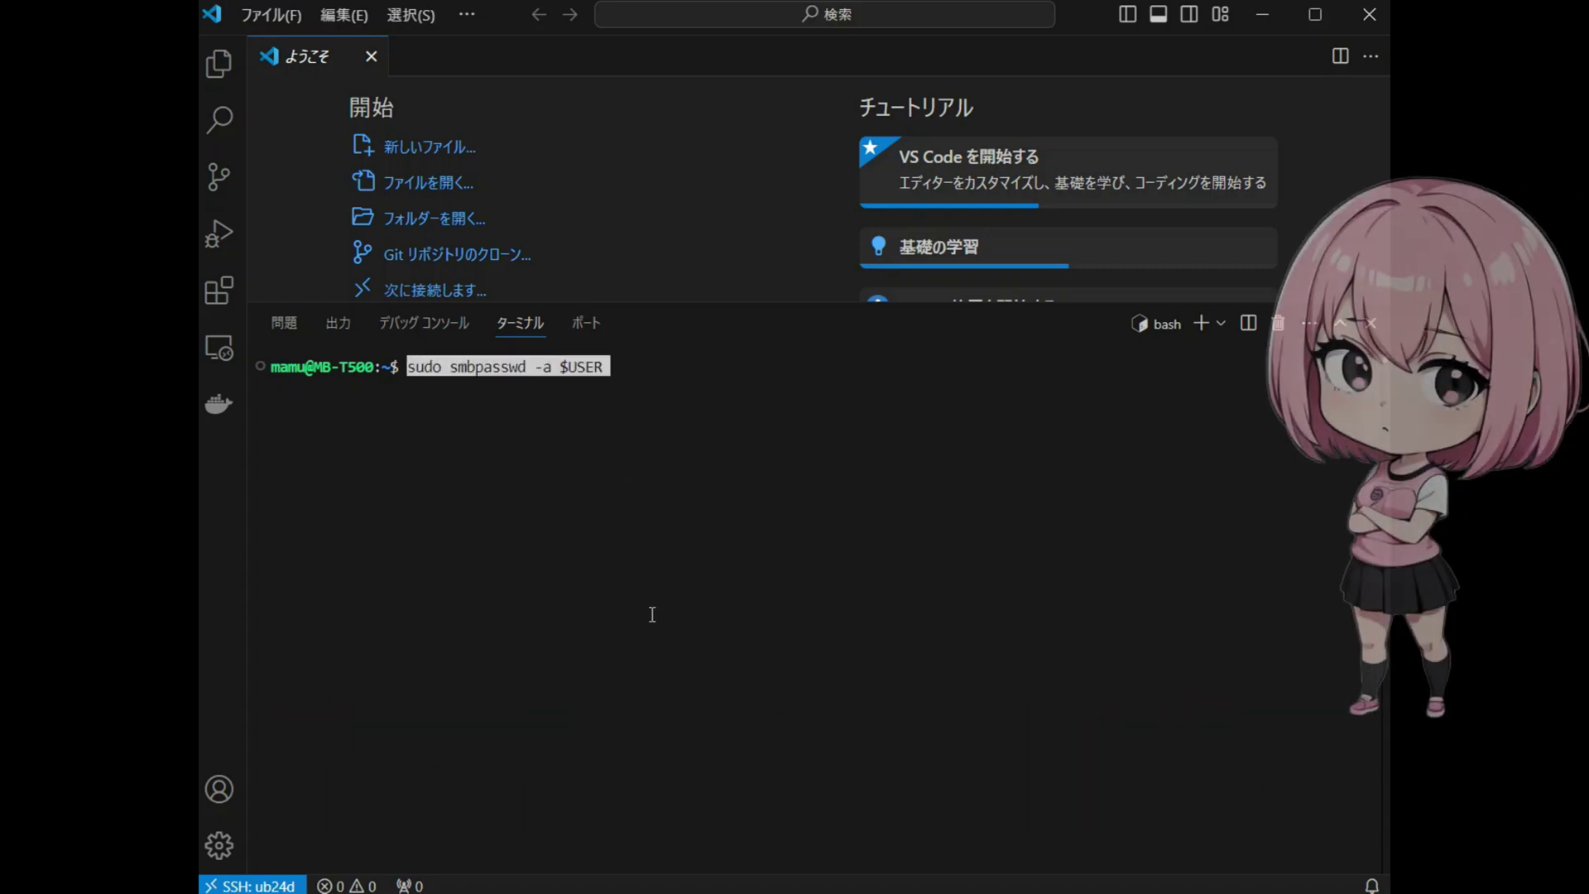
{"action": "key", "text": "Return"}
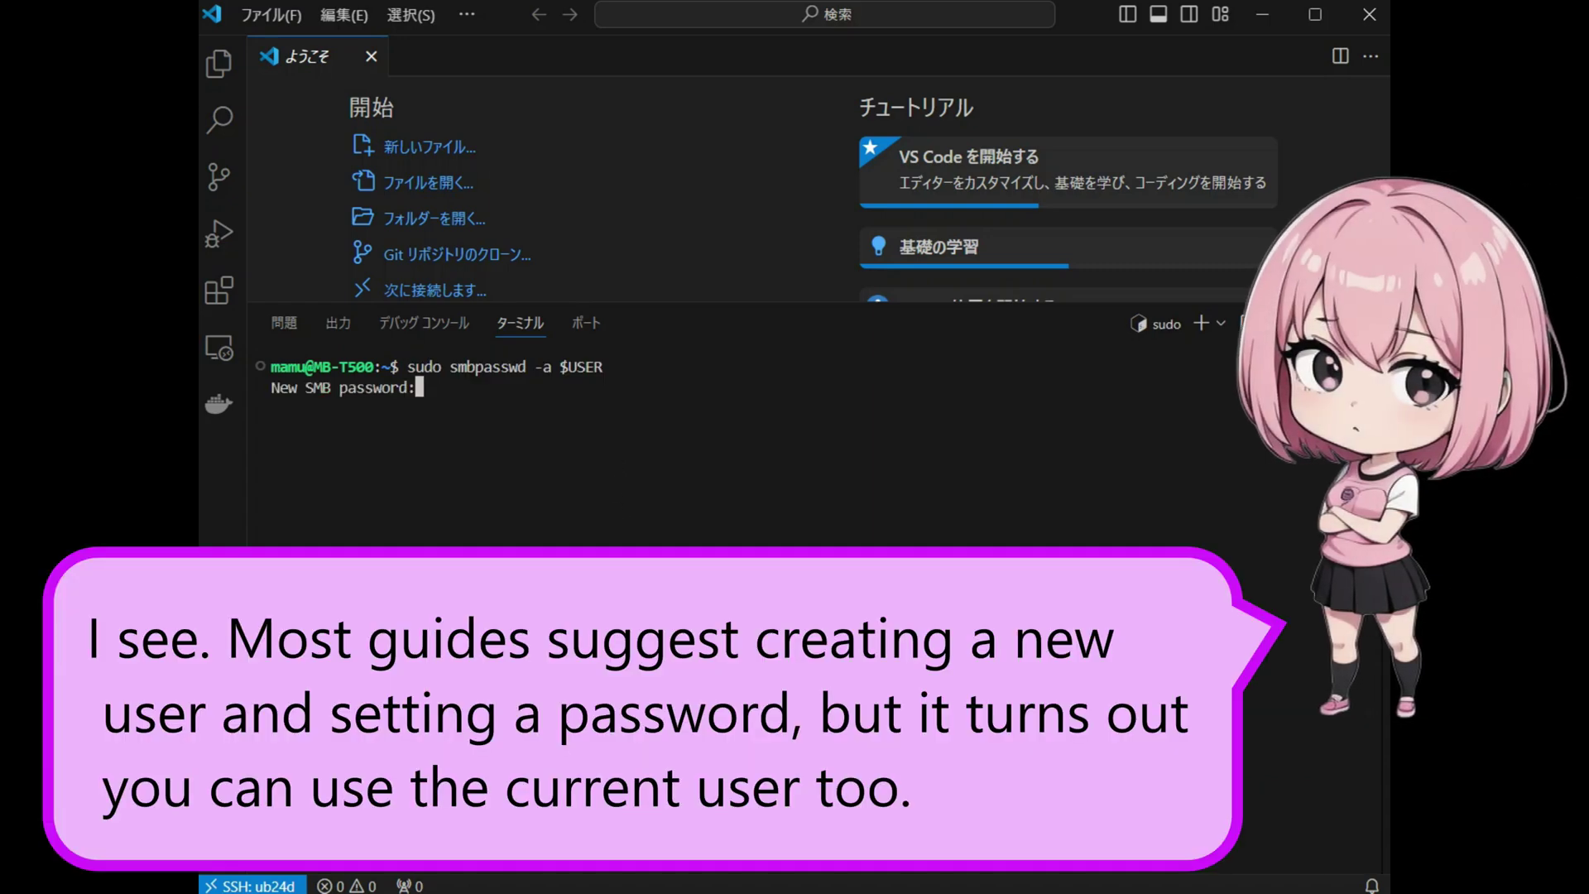
{"action": "key", "text": "Return"}
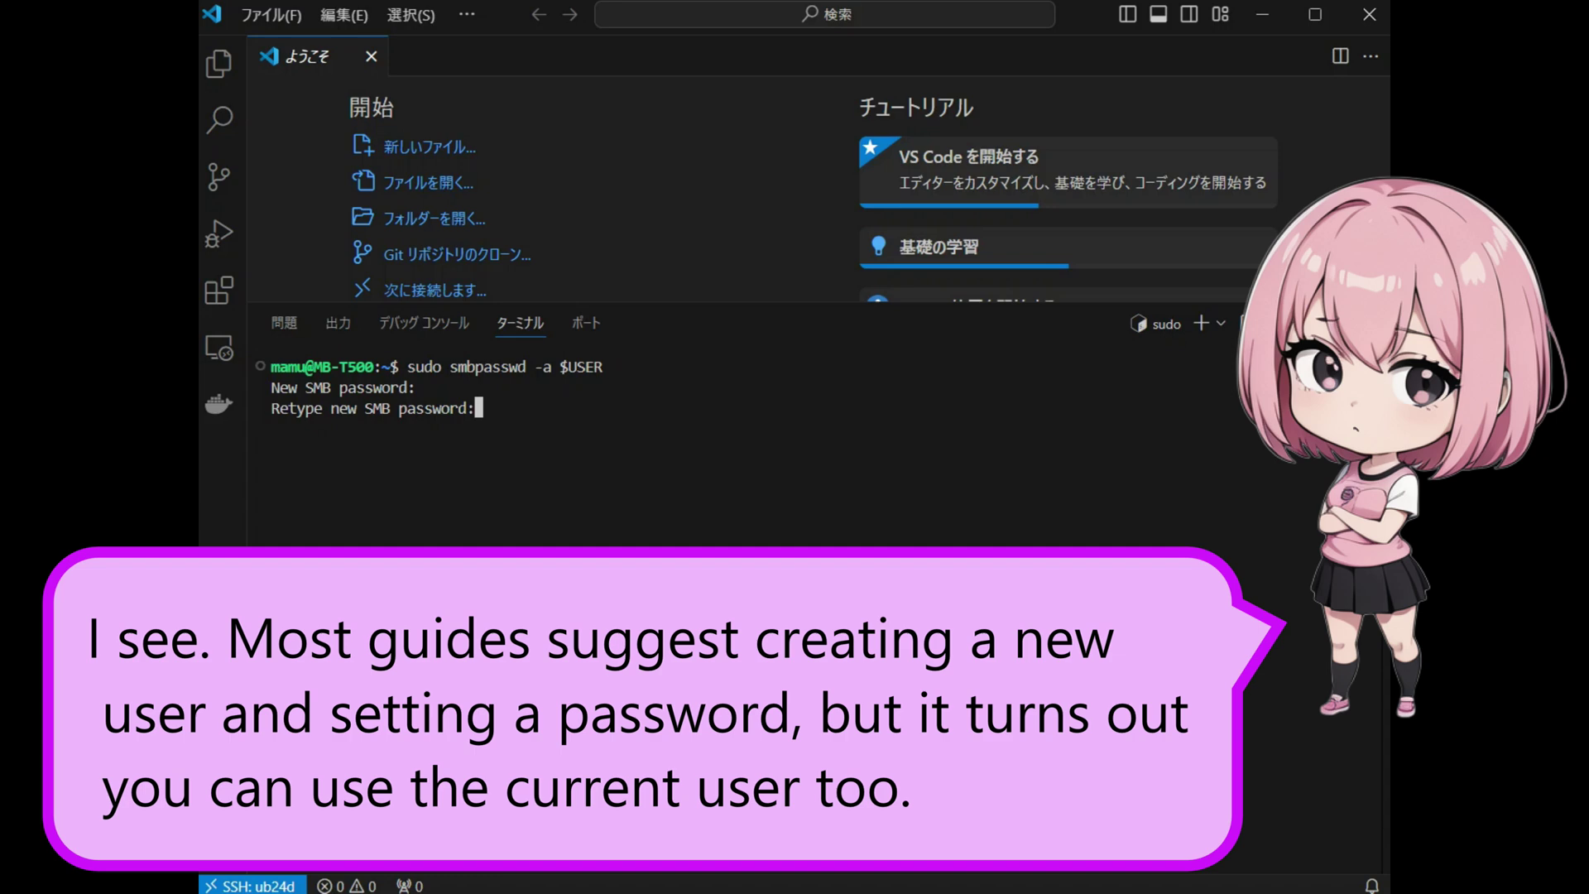
{"action": "key", "text": "Return"}
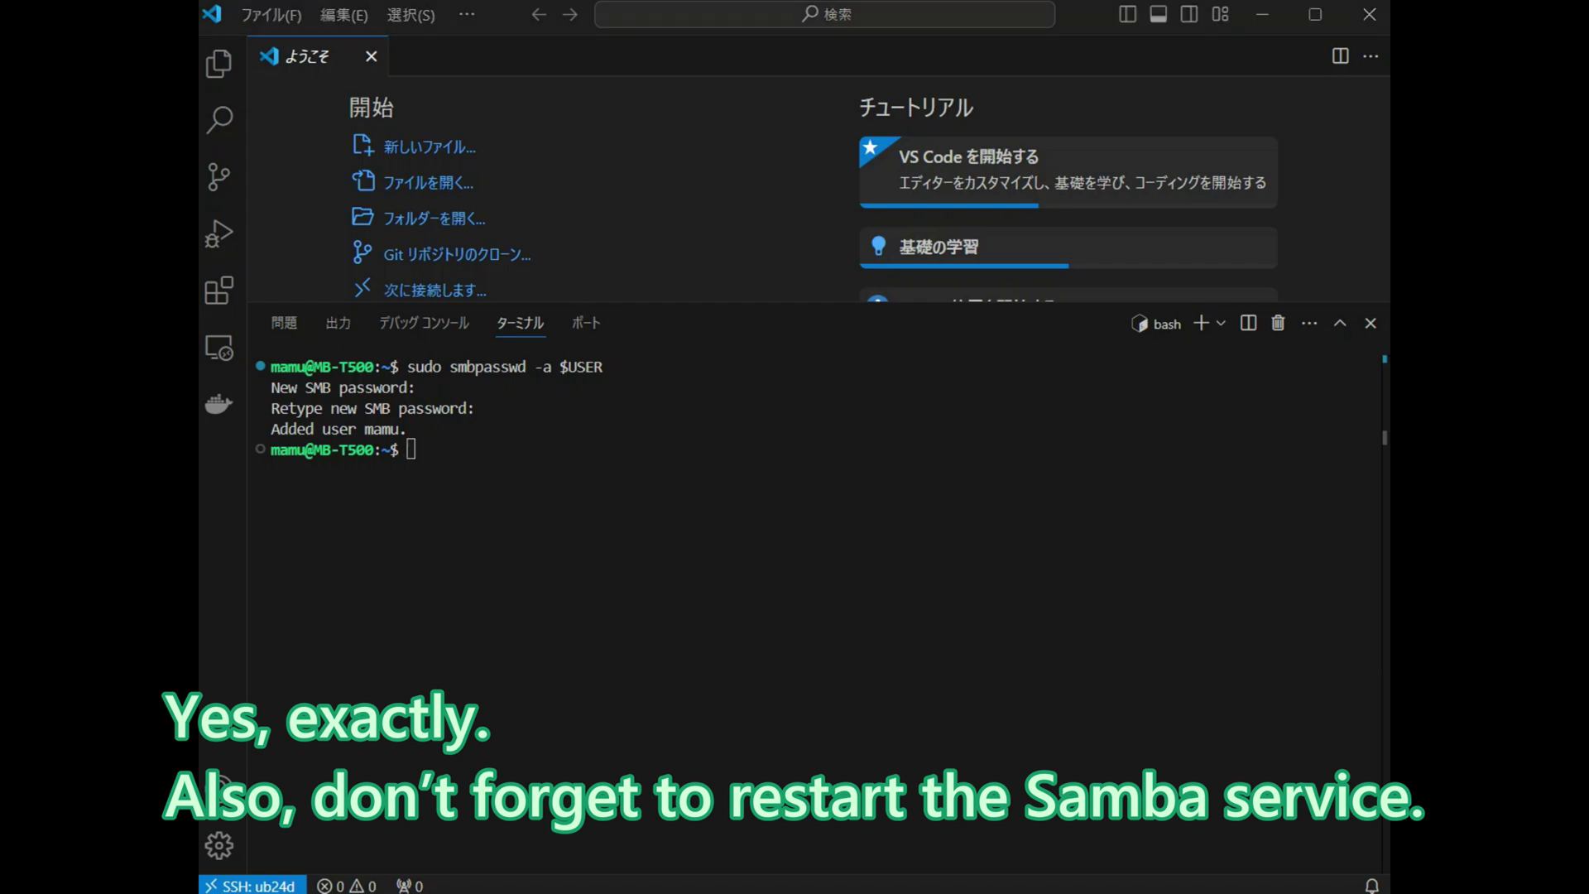
{"action": "right_click", "coordinate": [760, 480]}
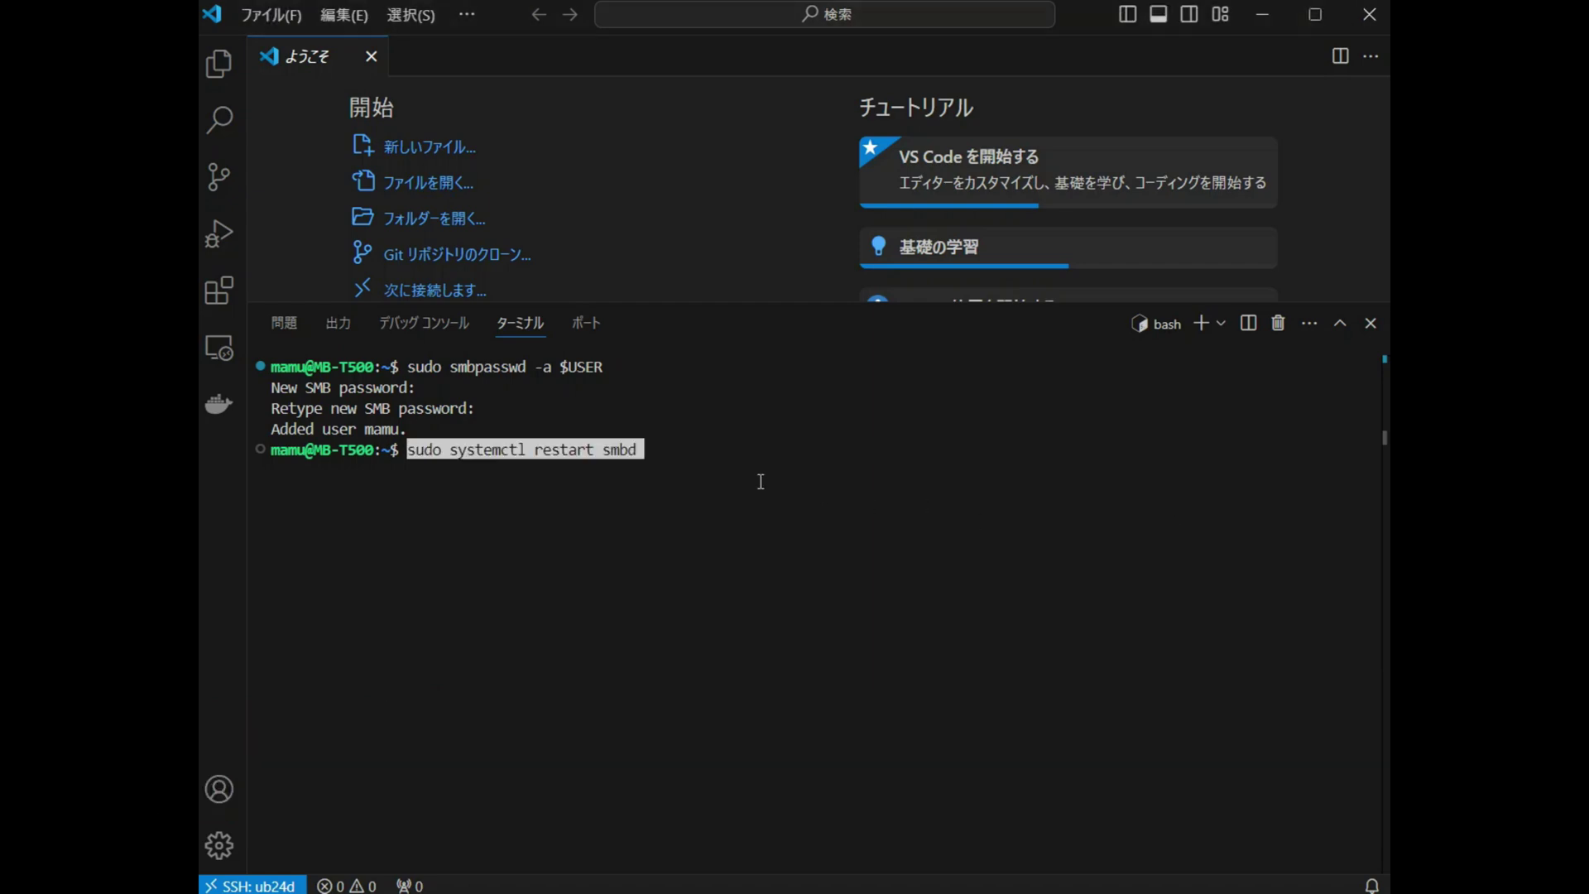
{"action": "key", "text": "Return"}
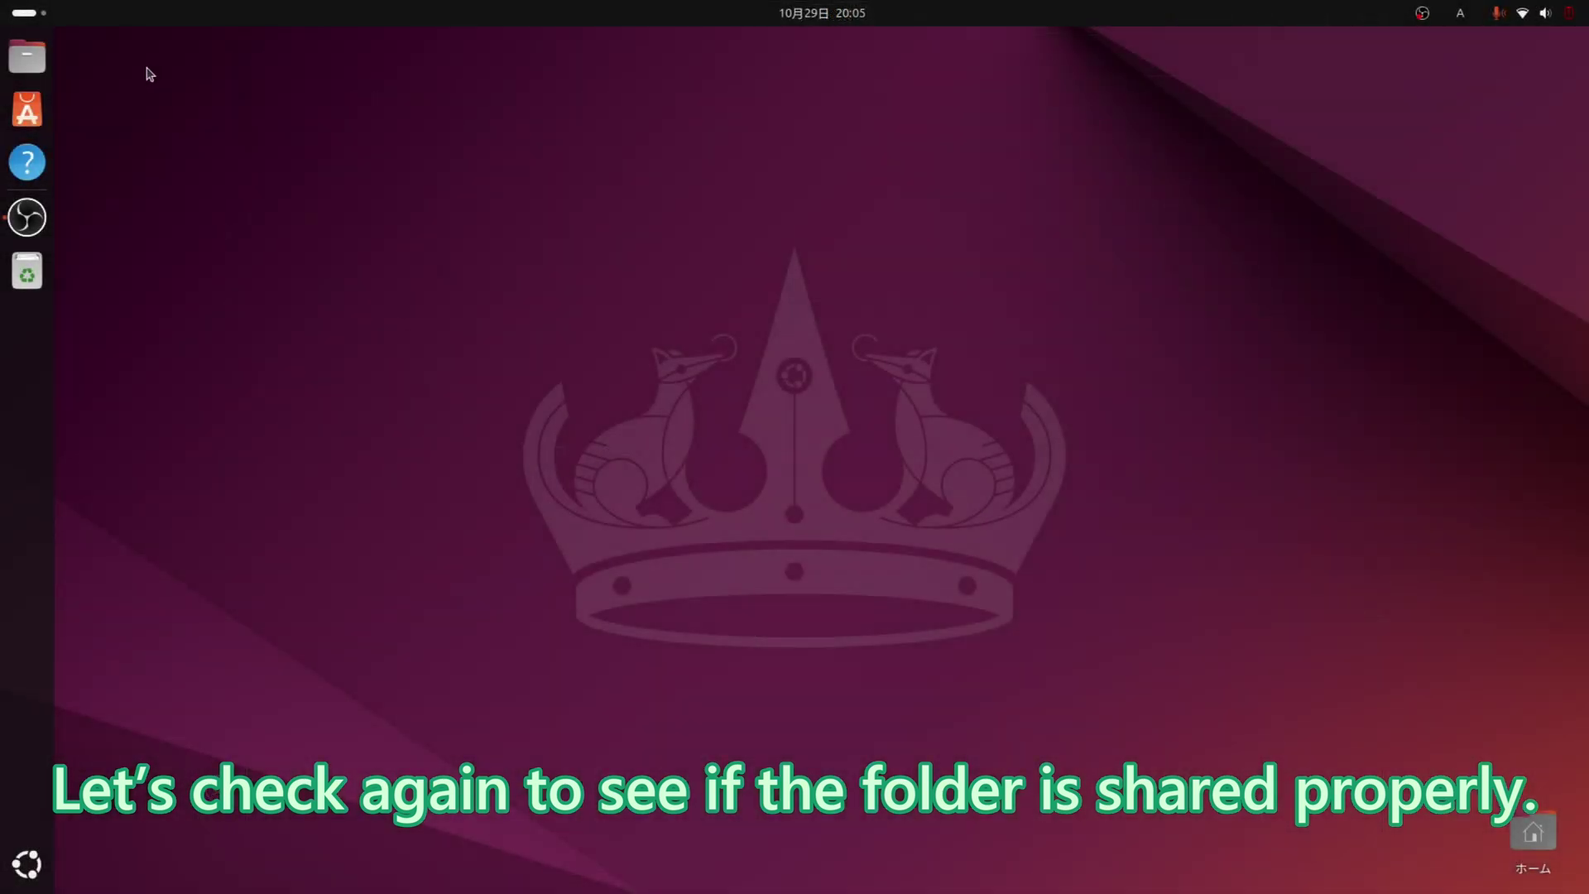
Retry sharing ドキュメント with all three sharing options ticked, then cancel the resulting error.
{"action": "left_click", "coordinate": [27, 57]}
{"action": "right_click", "coordinate": [755, 271]}
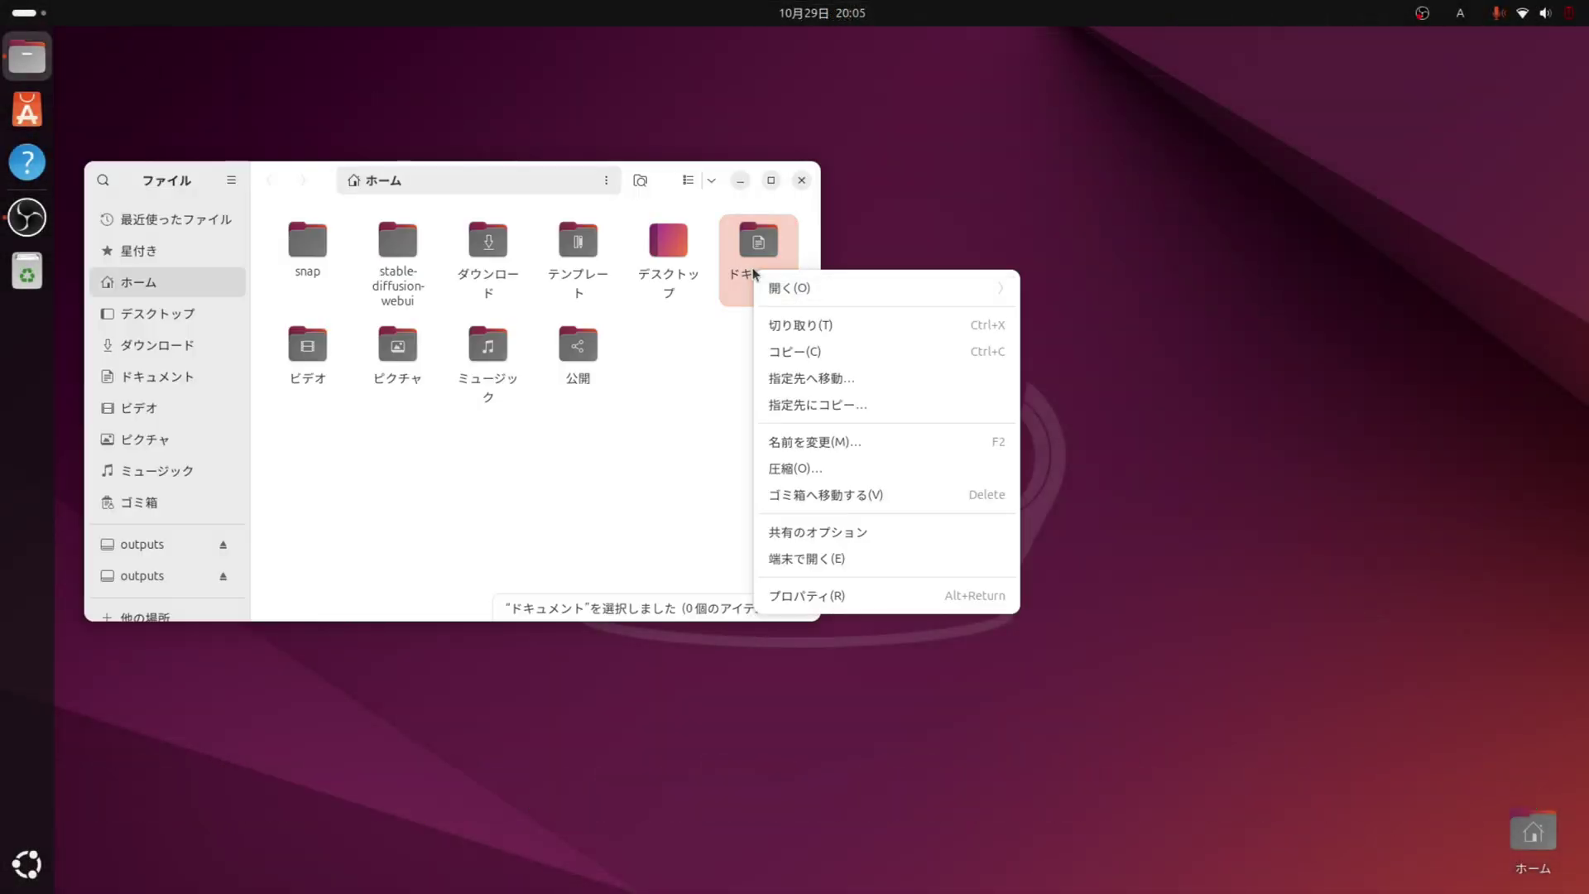
{"action": "left_click", "coordinate": [815, 531]}
{"action": "left_click", "coordinate": [833, 283]}
{"action": "left_click", "coordinate": [840, 374]}
{"action": "left_click", "coordinate": [840, 399]}
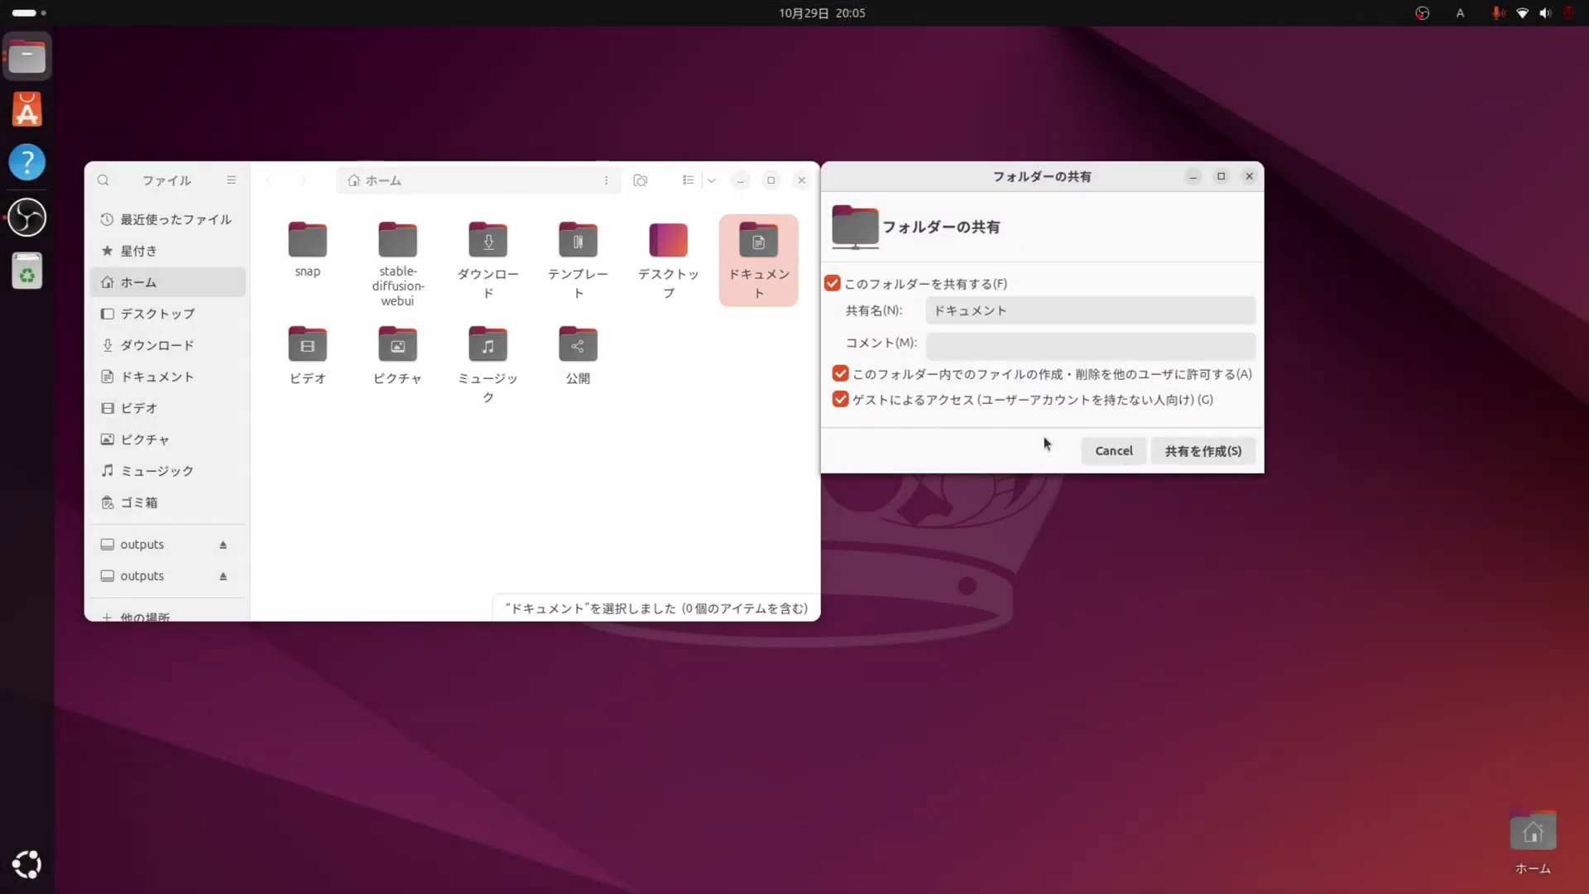
{"action": "left_click", "coordinate": [1182, 458]}
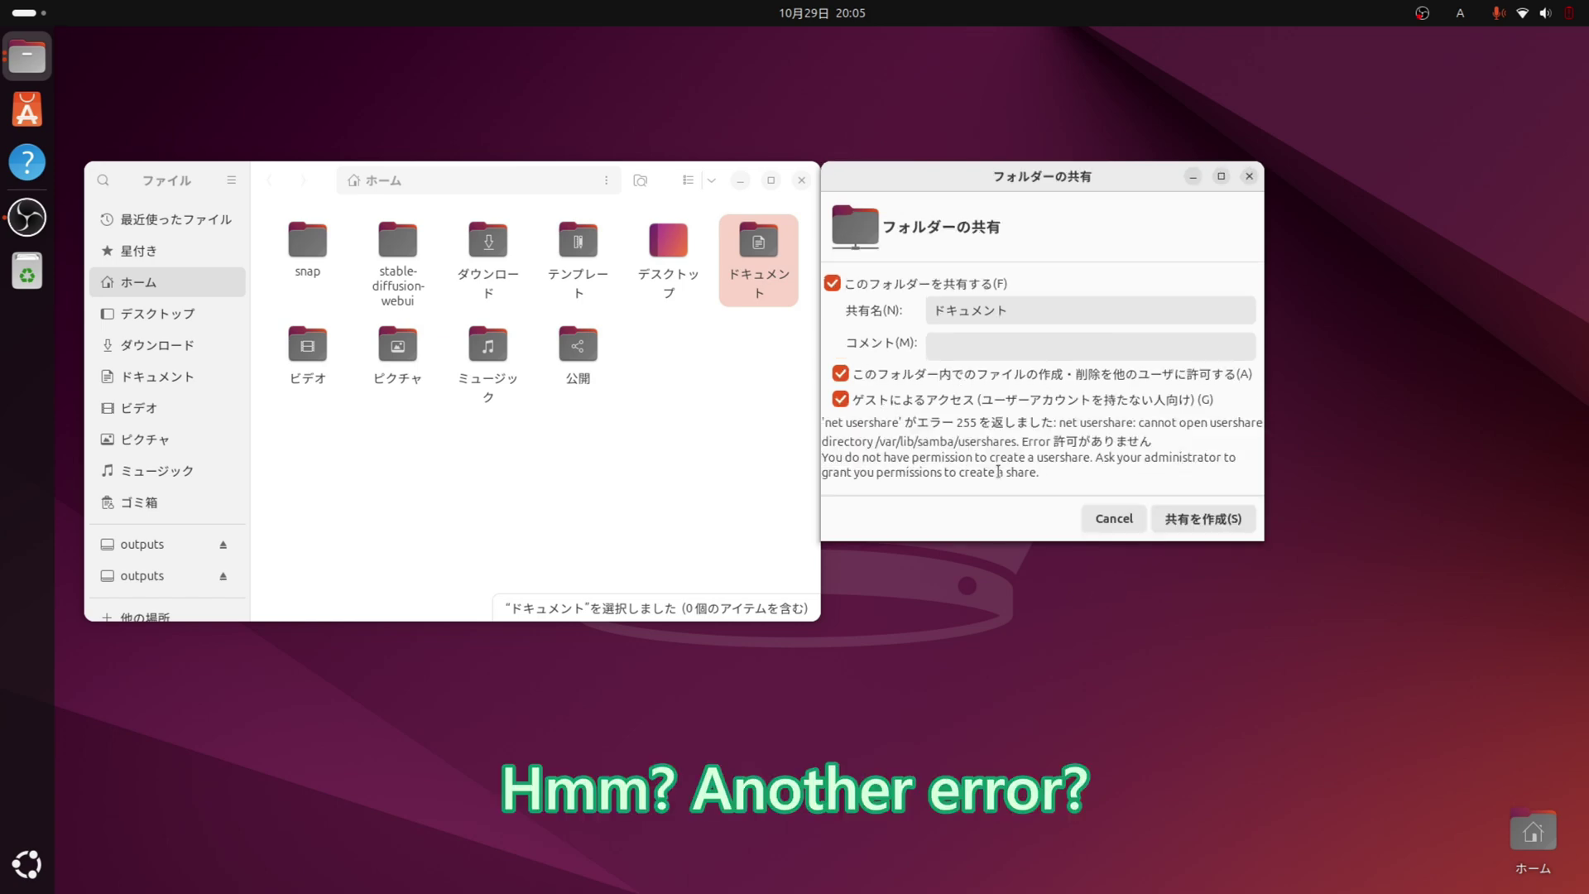
{"action": "left_click", "coordinate": [1104, 520]}
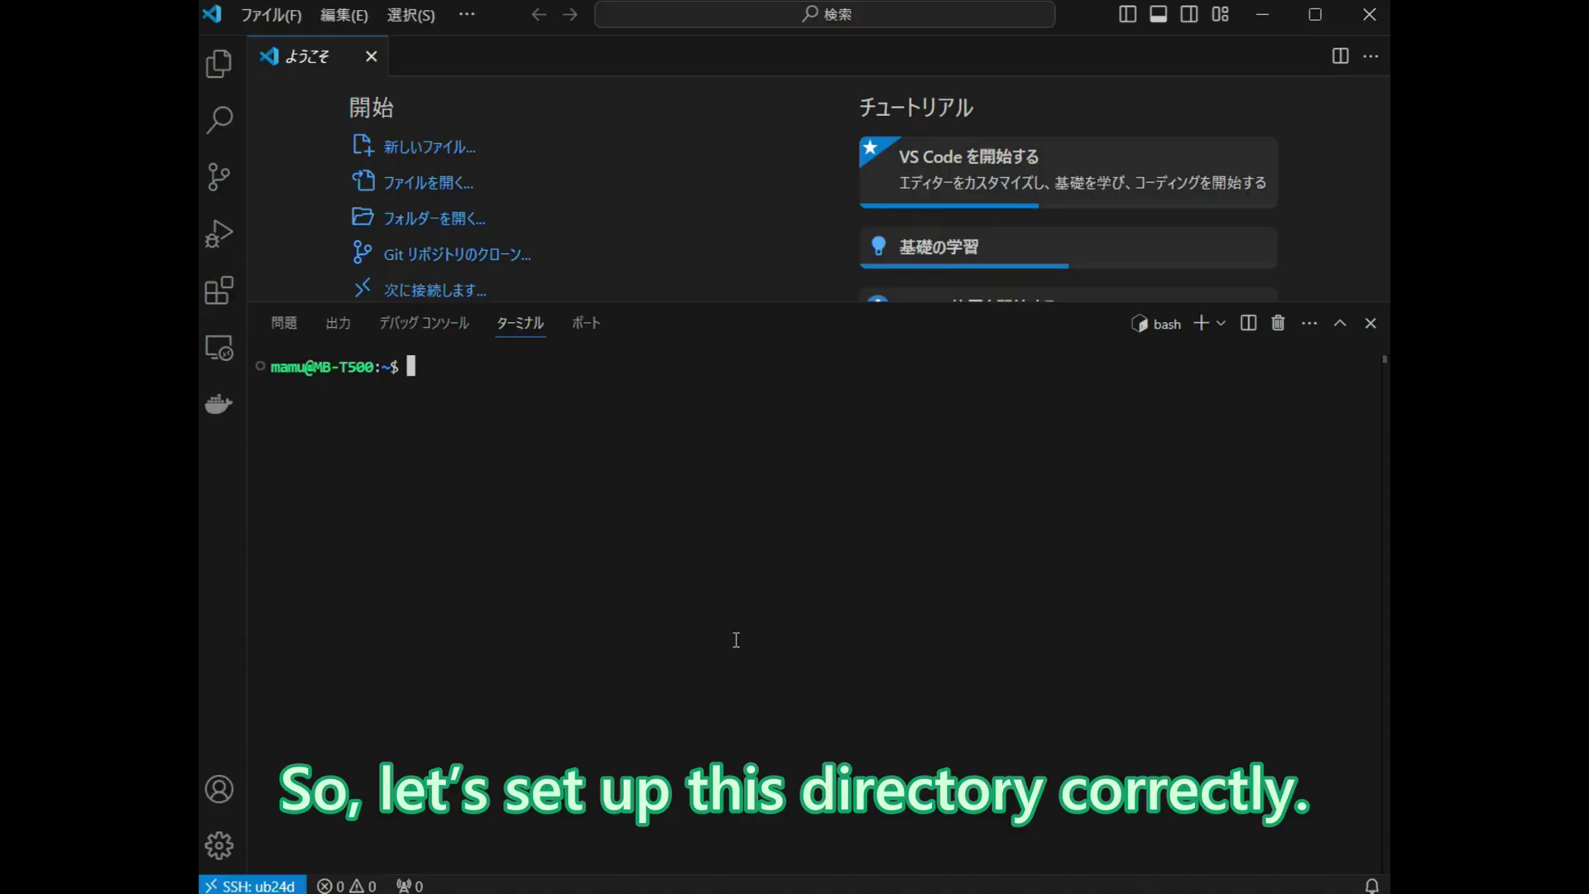
Set /var/lib/samba/usershares to root:sambashare with mode 1770, then quit Files with nautilus -q.
{"action": "type", "text": "sudo chown root:sambashare /var/lib/samba/usershares"}
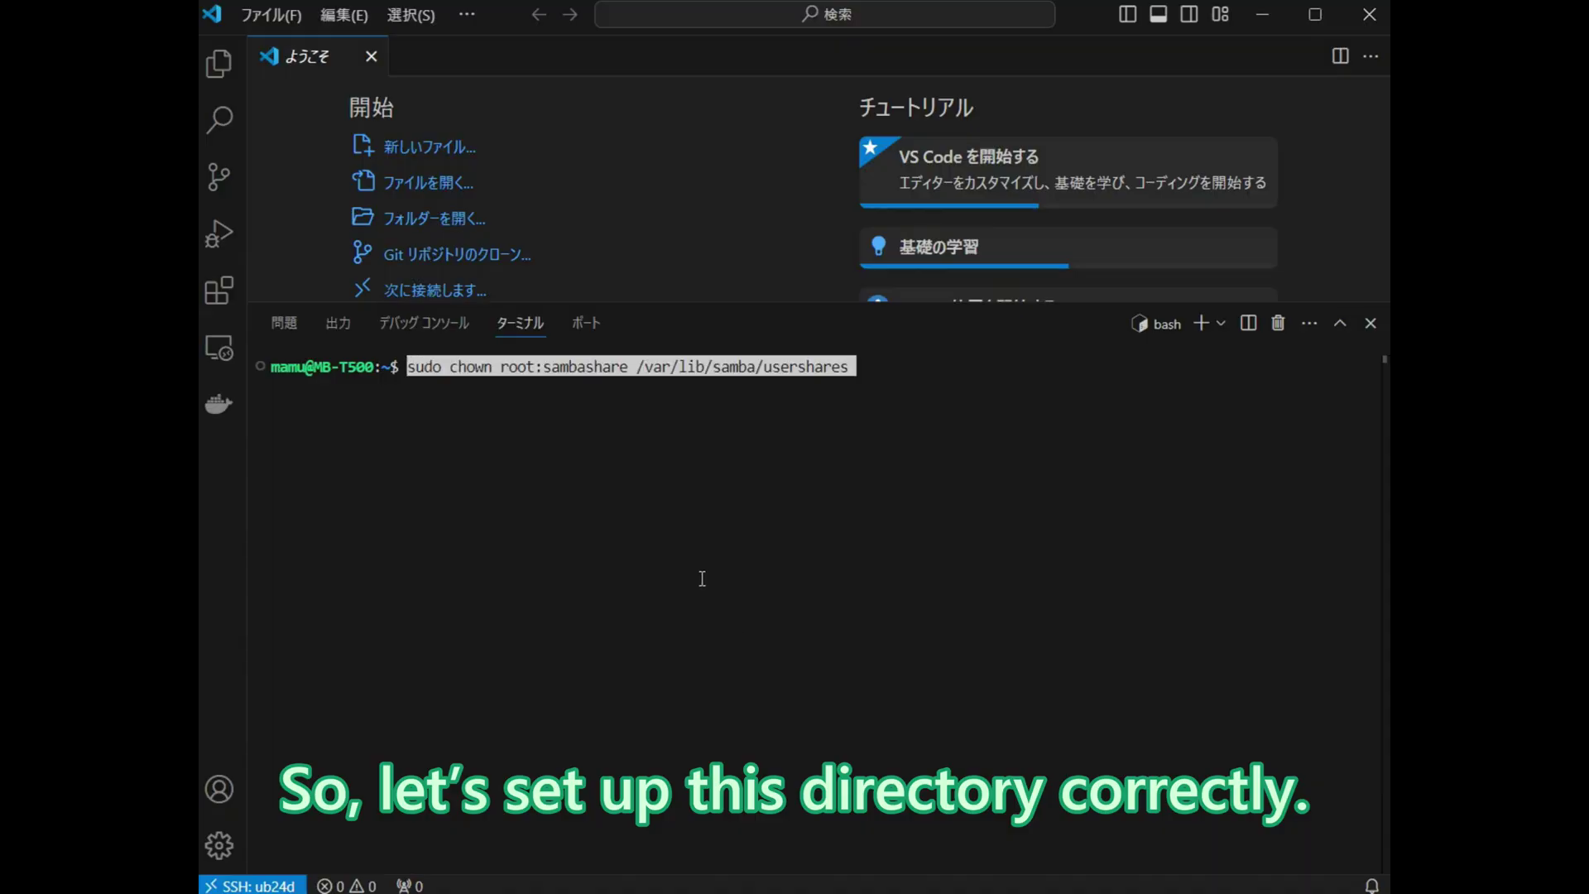
{"action": "key", "text": "Return"}
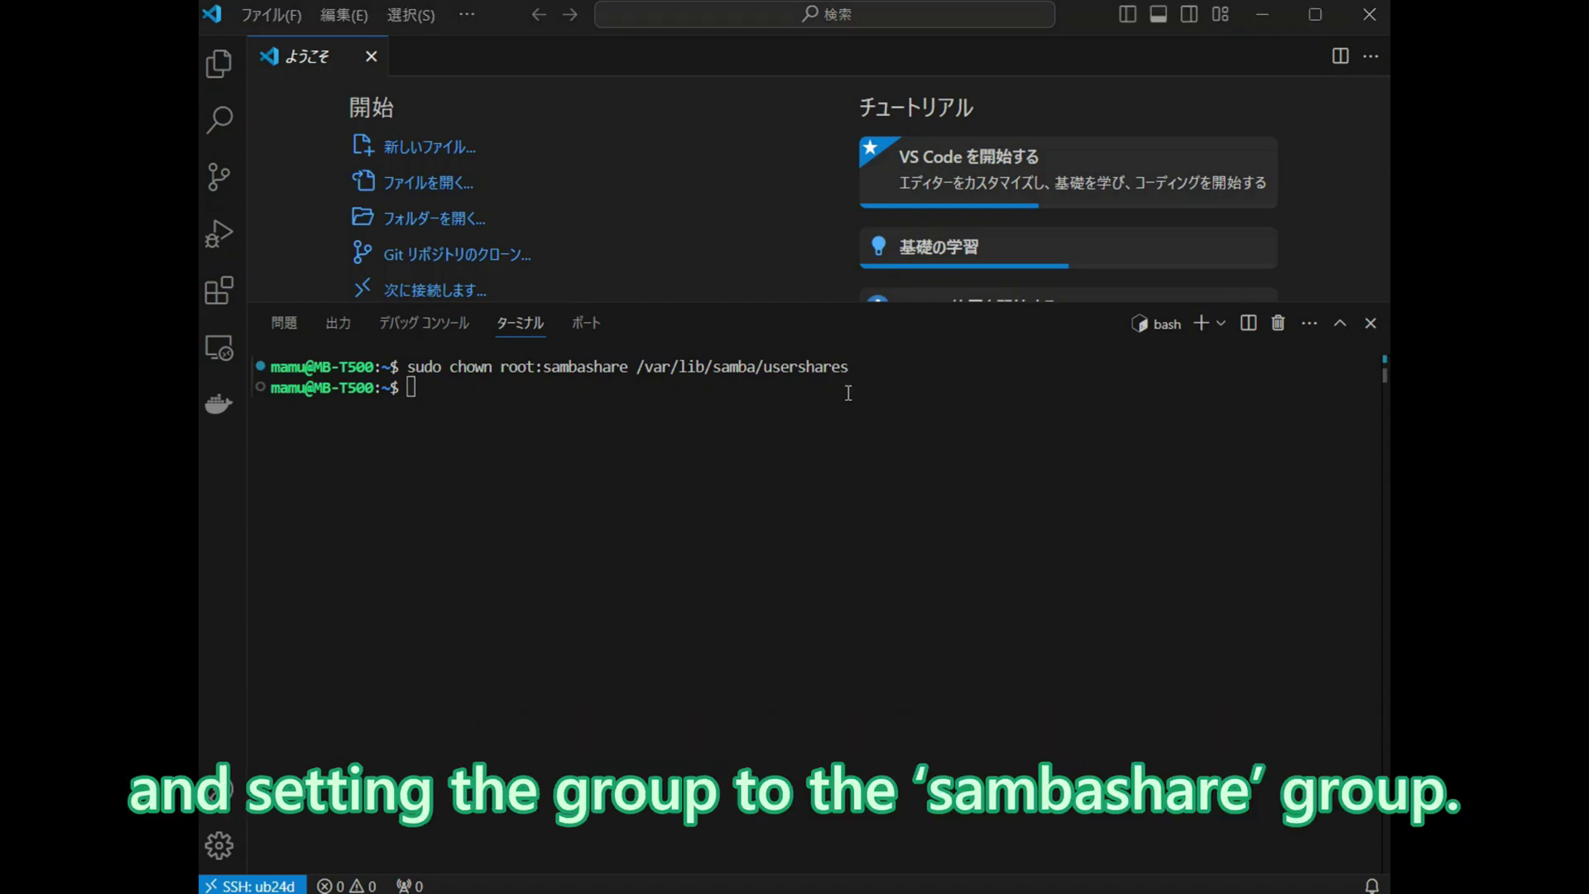
{"action": "left_click", "coordinate": [1046, 390]}
{"action": "type", "text": "sudo chmod 1770 /var/lib/samba/usershares"}
{"action": "key", "text": "Return"}
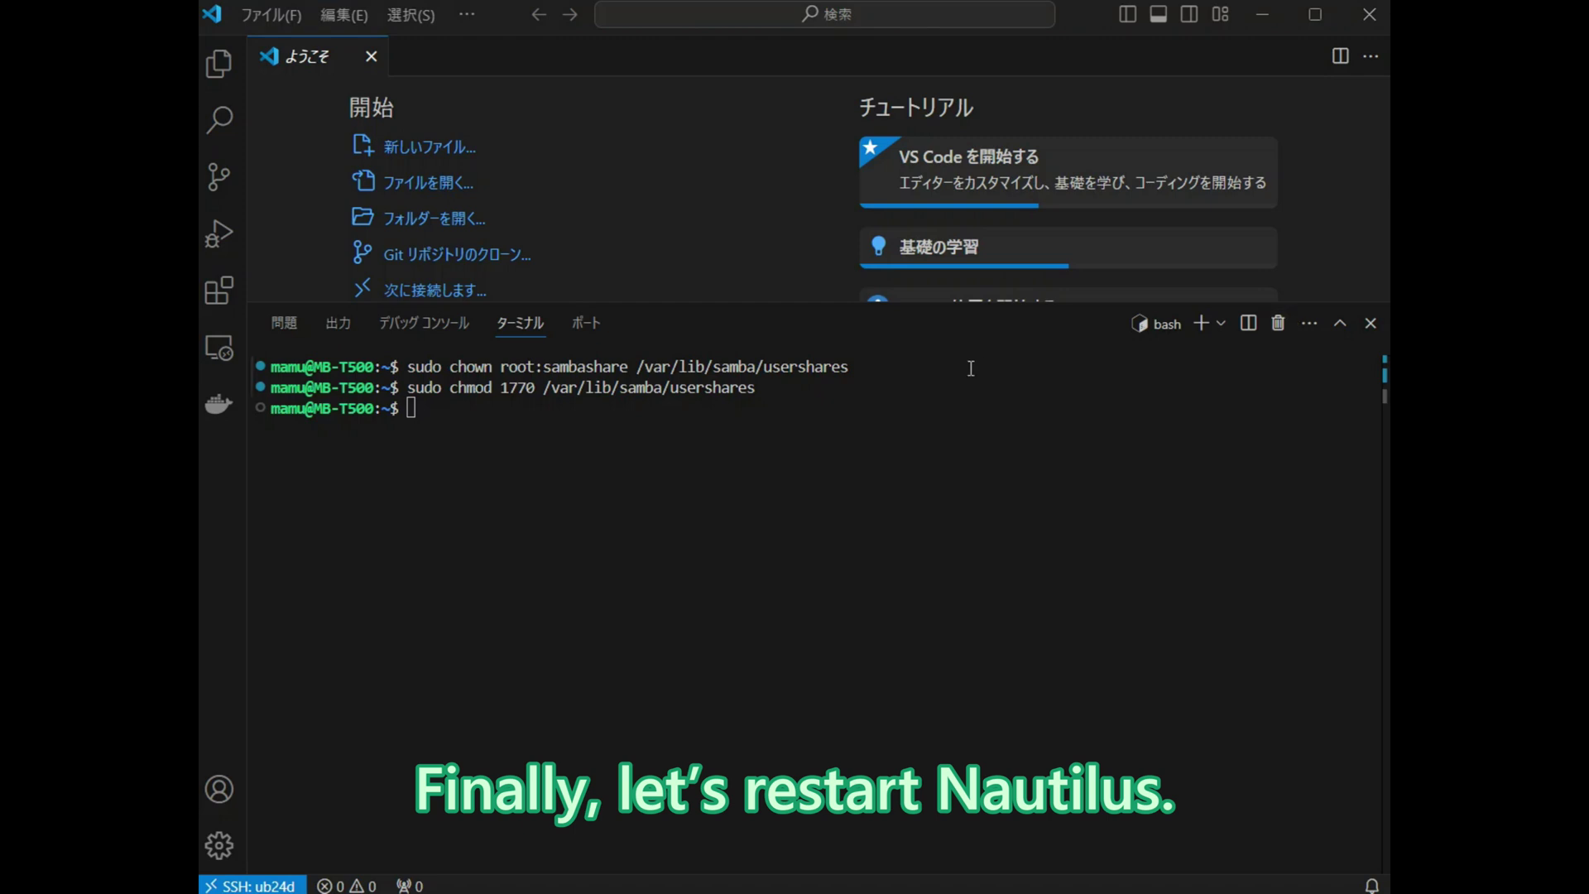
{"action": "right_click", "coordinate": [809, 440]}
{"action": "key", "text": "Return"}
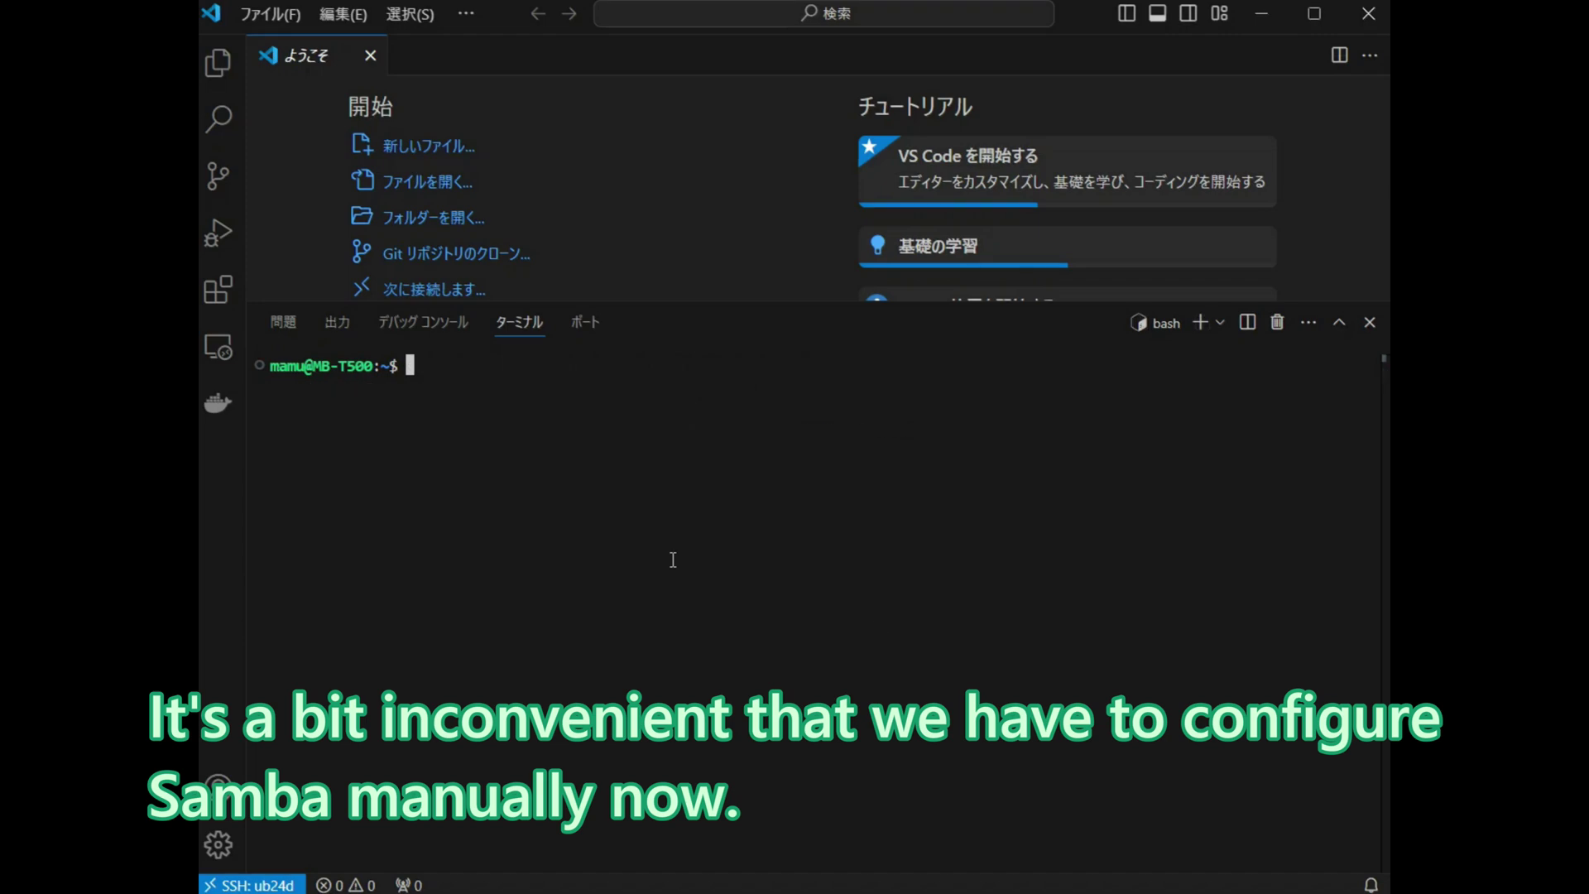
List the home folder, cd into ドキュメント using the copied name, and check the path with pwd.
{"action": "type", "text": "ls"}
{"action": "key", "text": "Return"}
{"action": "type", "text": "cd"}
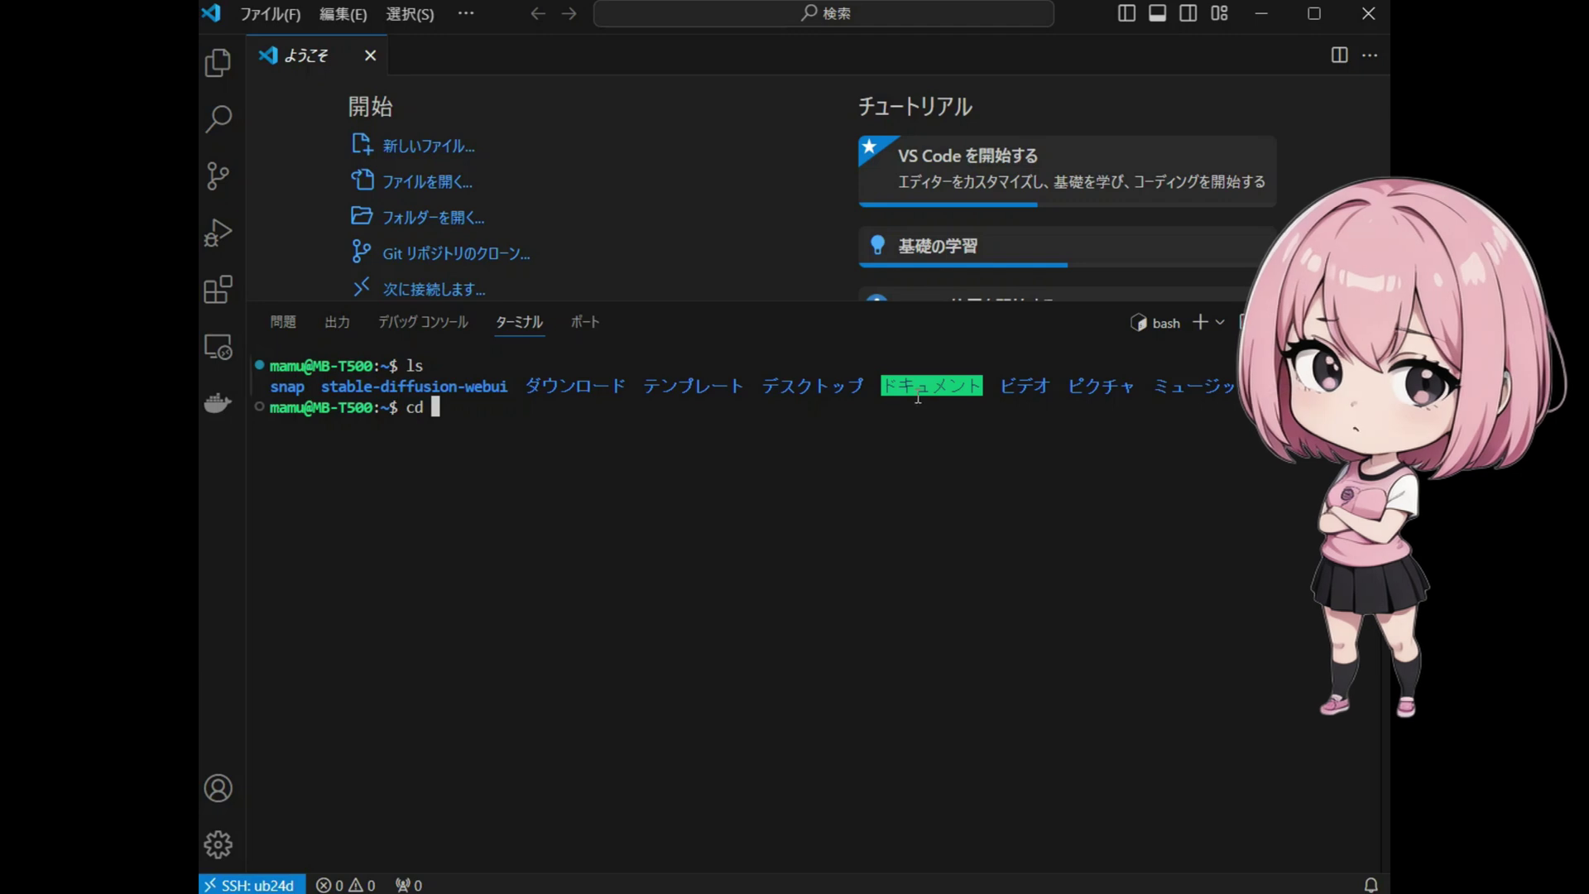
{"action": "left_click_drag", "start_coordinate": [955, 384], "coordinate": [883, 385]}
{"action": "key", "text": "ctrl+c"}
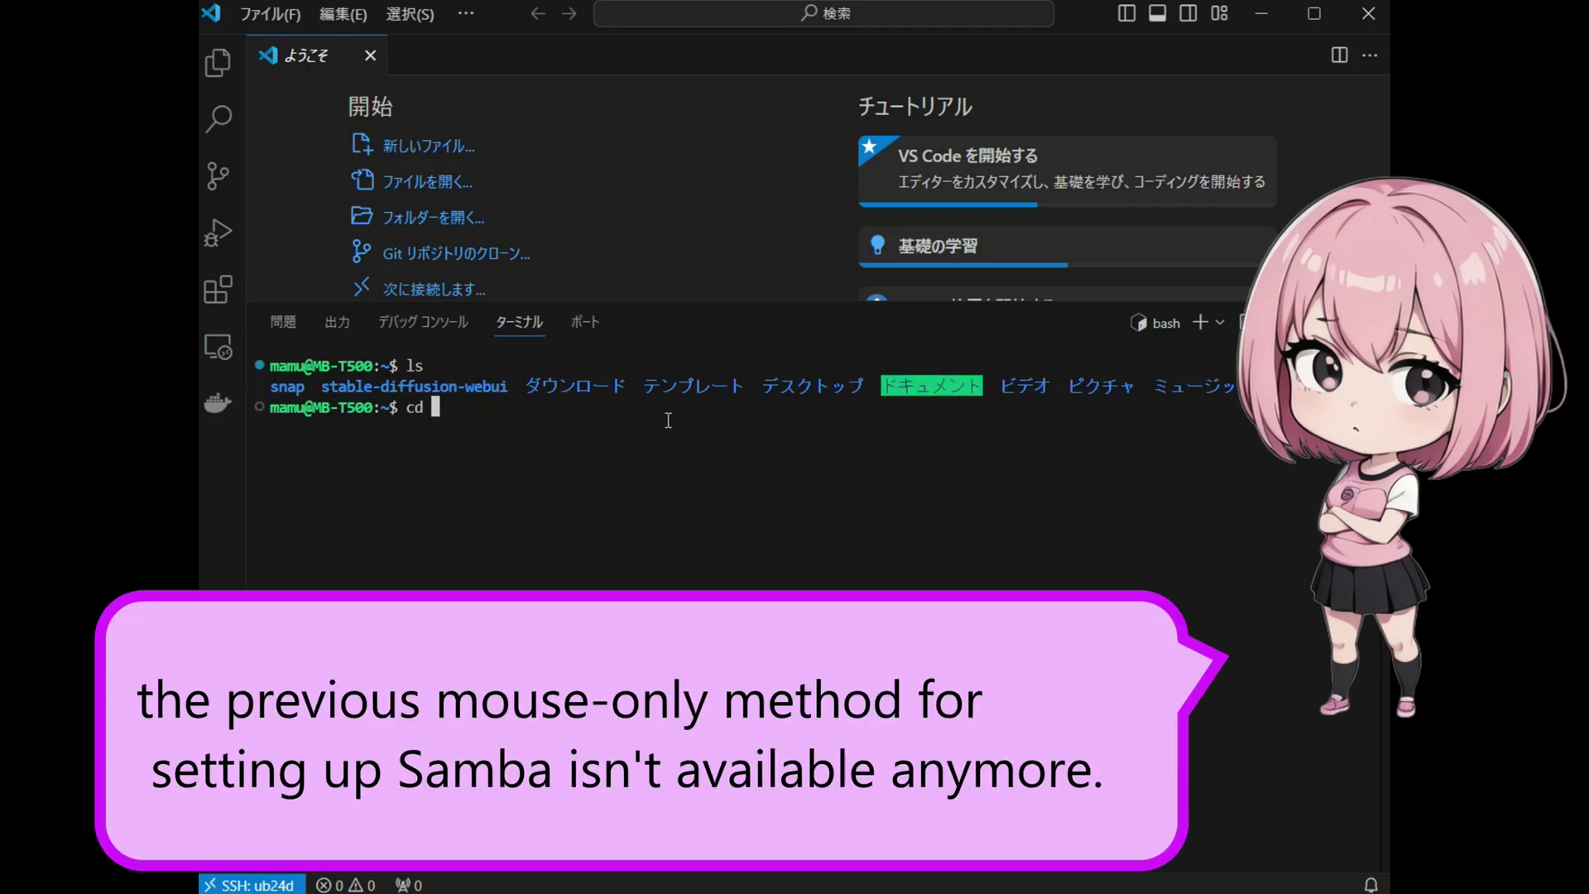
{"action": "key", "text": "ctrl+v"}
{"action": "key", "text": "Return"}
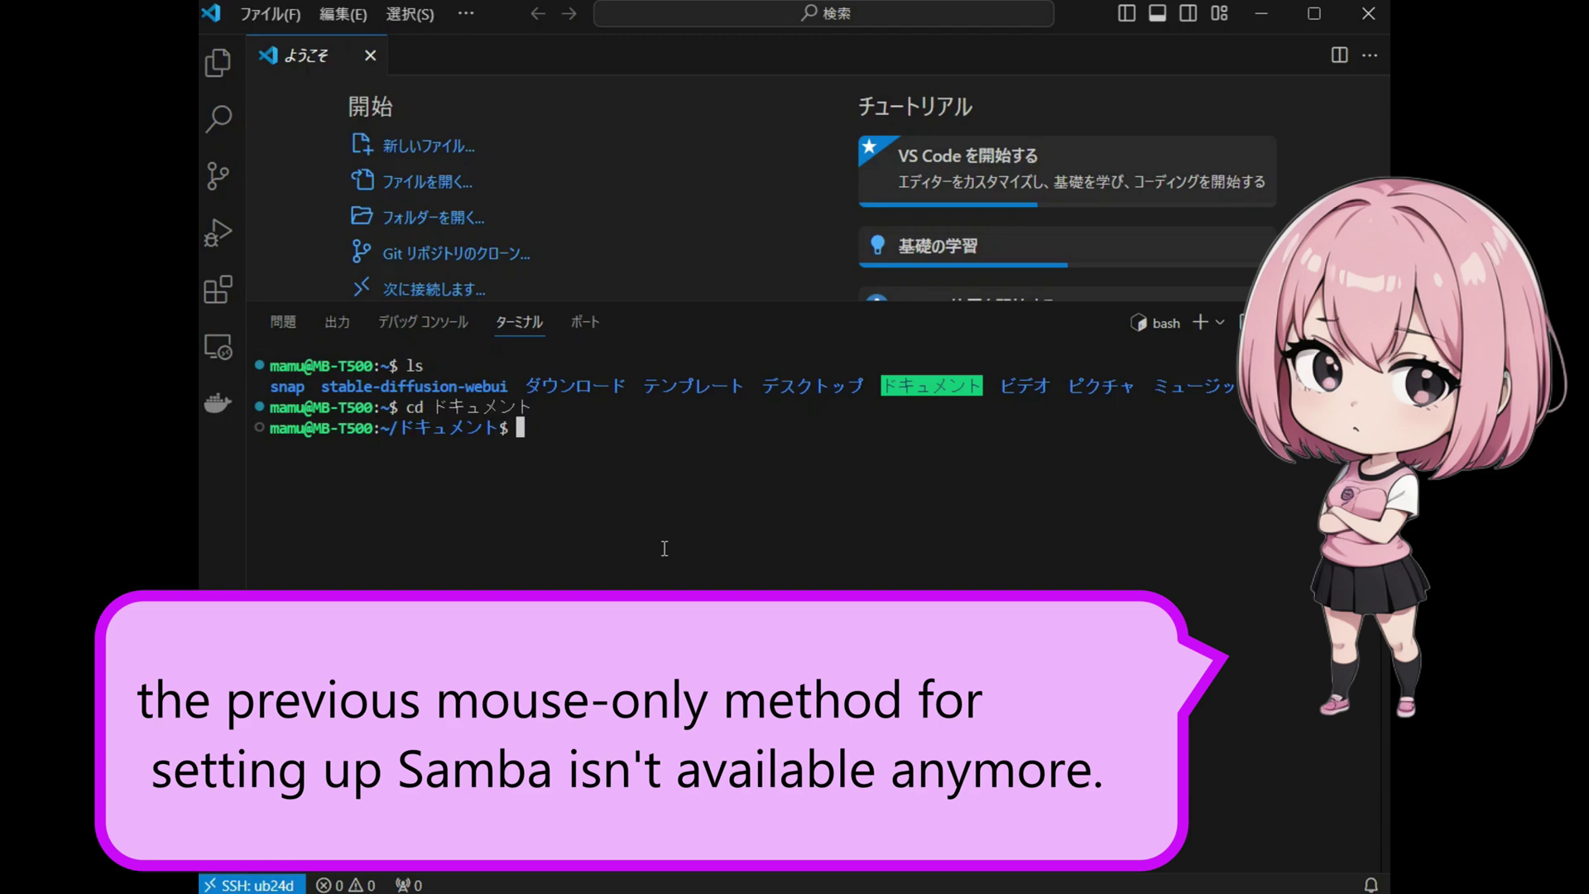
{"action": "type", "text": "pwd"}
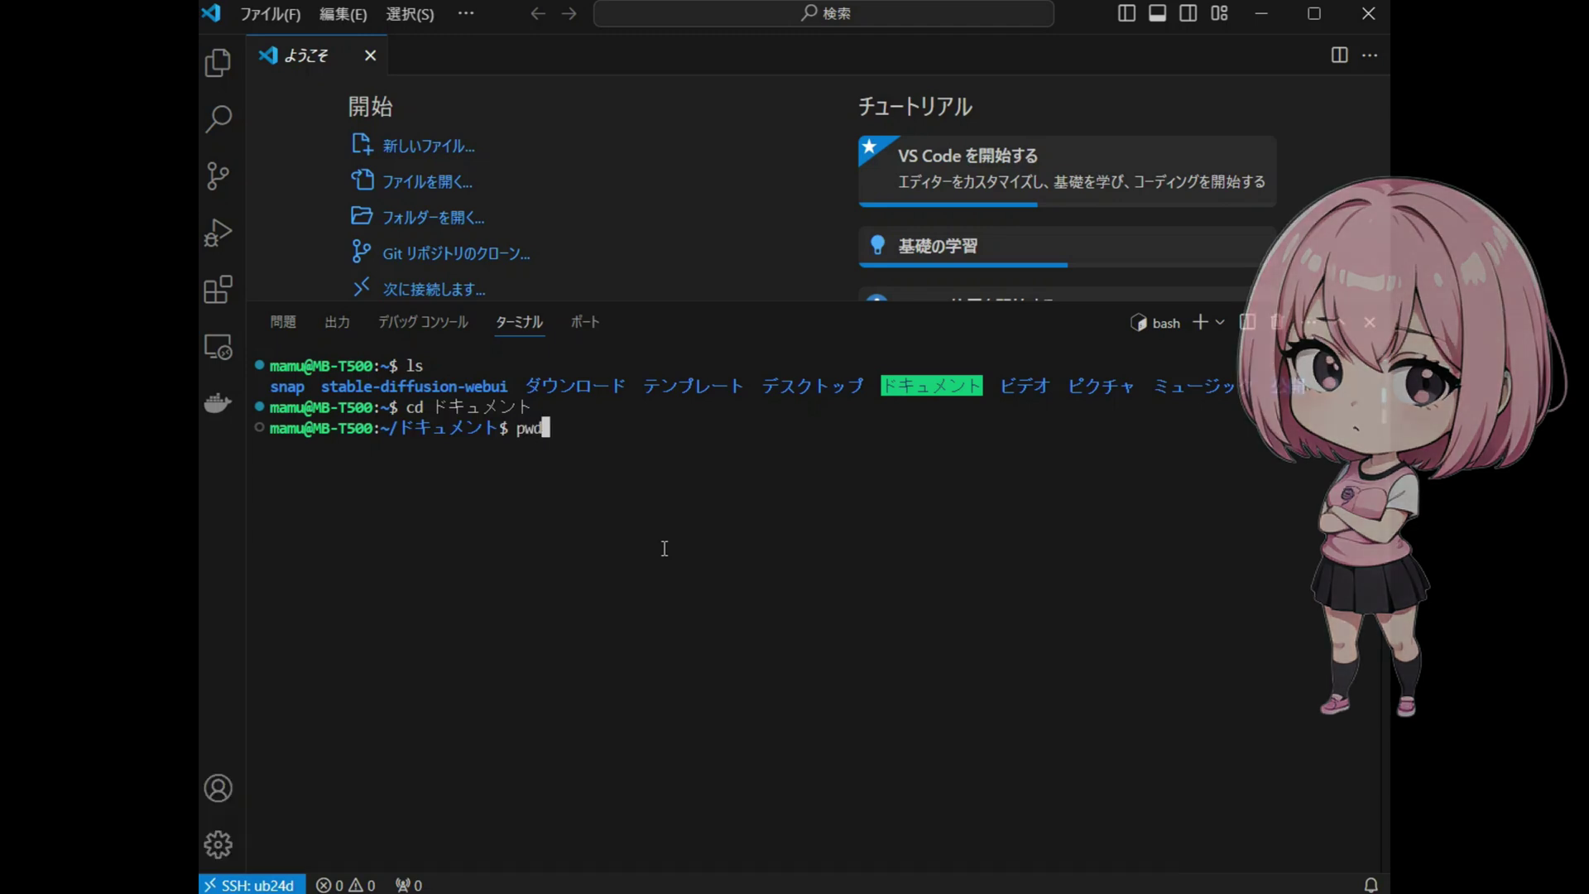
{"action": "key", "text": "Return"}
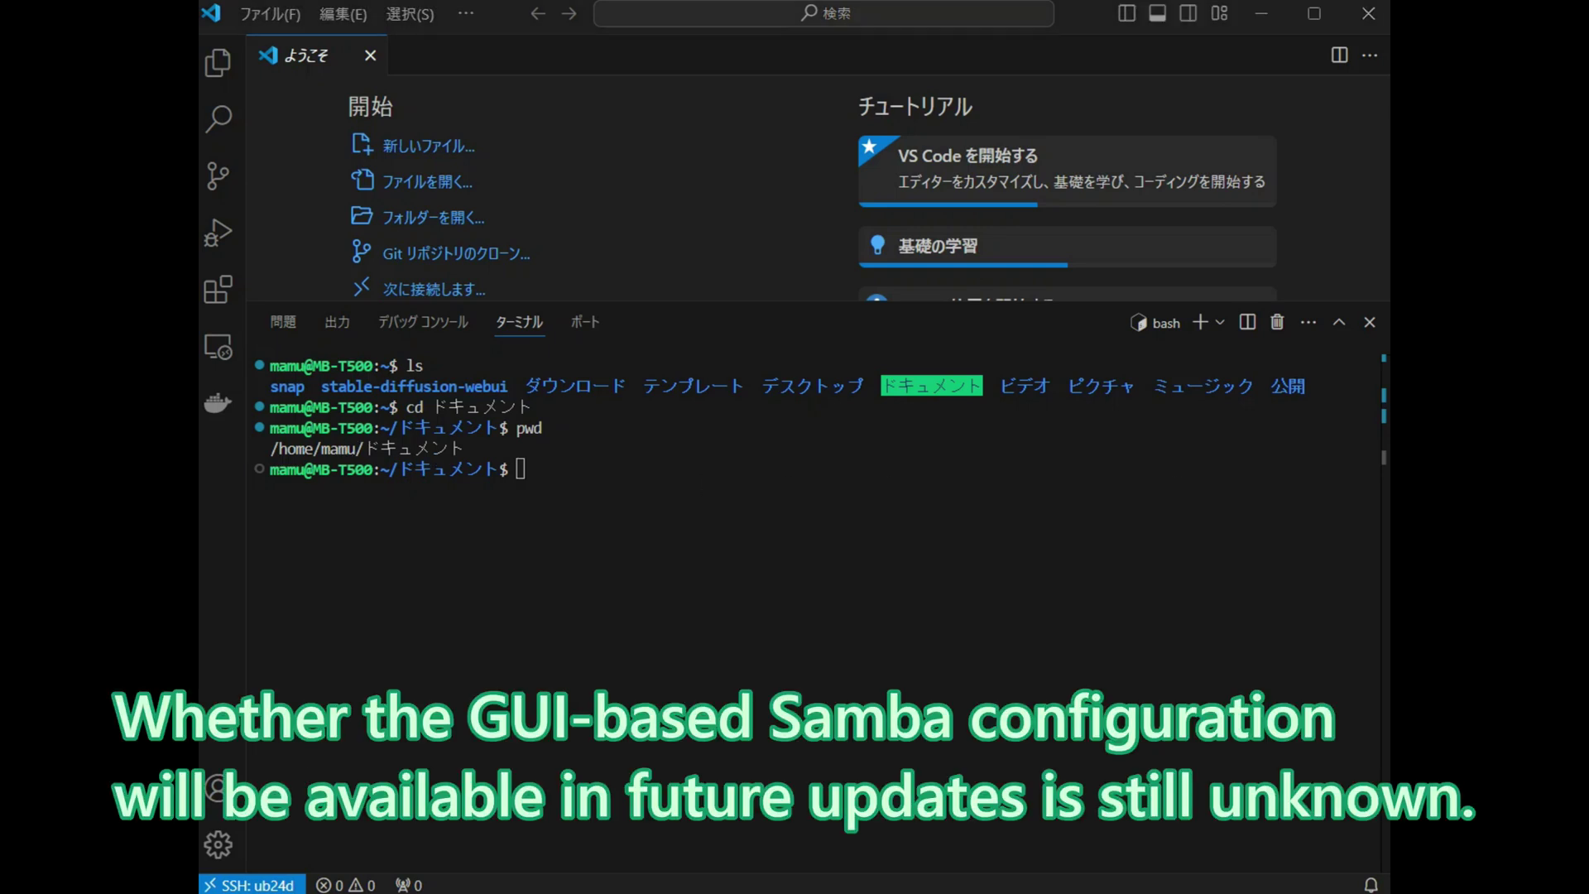
Open /etc/samba/smb.conf in nano as root and jump to the end of the file (line 999).
{"action": "right_click", "coordinate": [757, 457]}
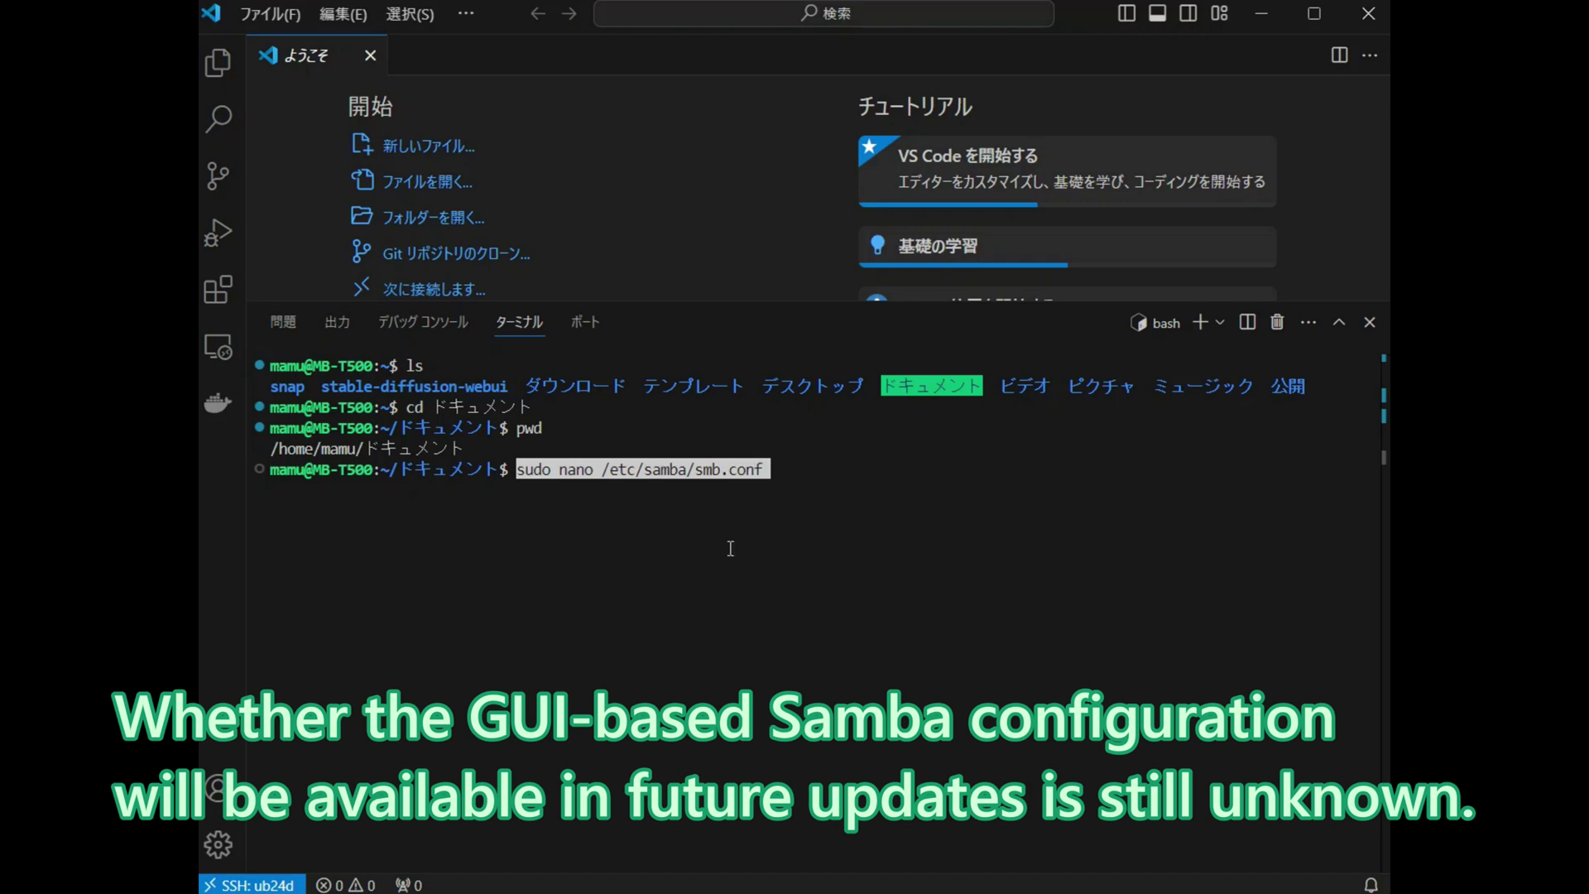
{"action": "key", "text": "Return"}
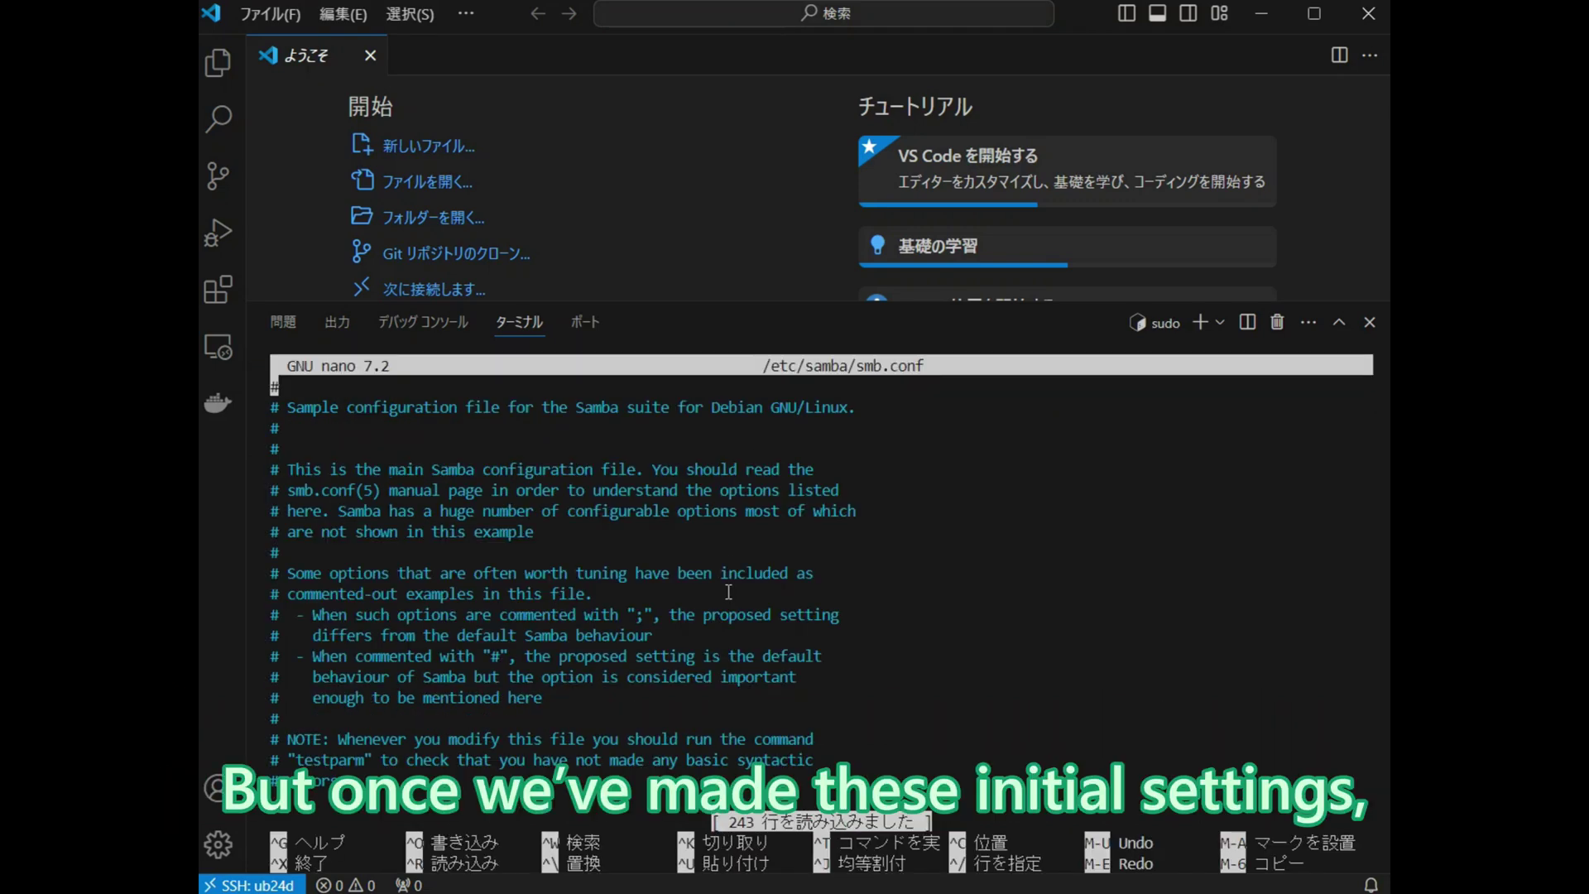
{"action": "key", "text": "ctrl+slash"}
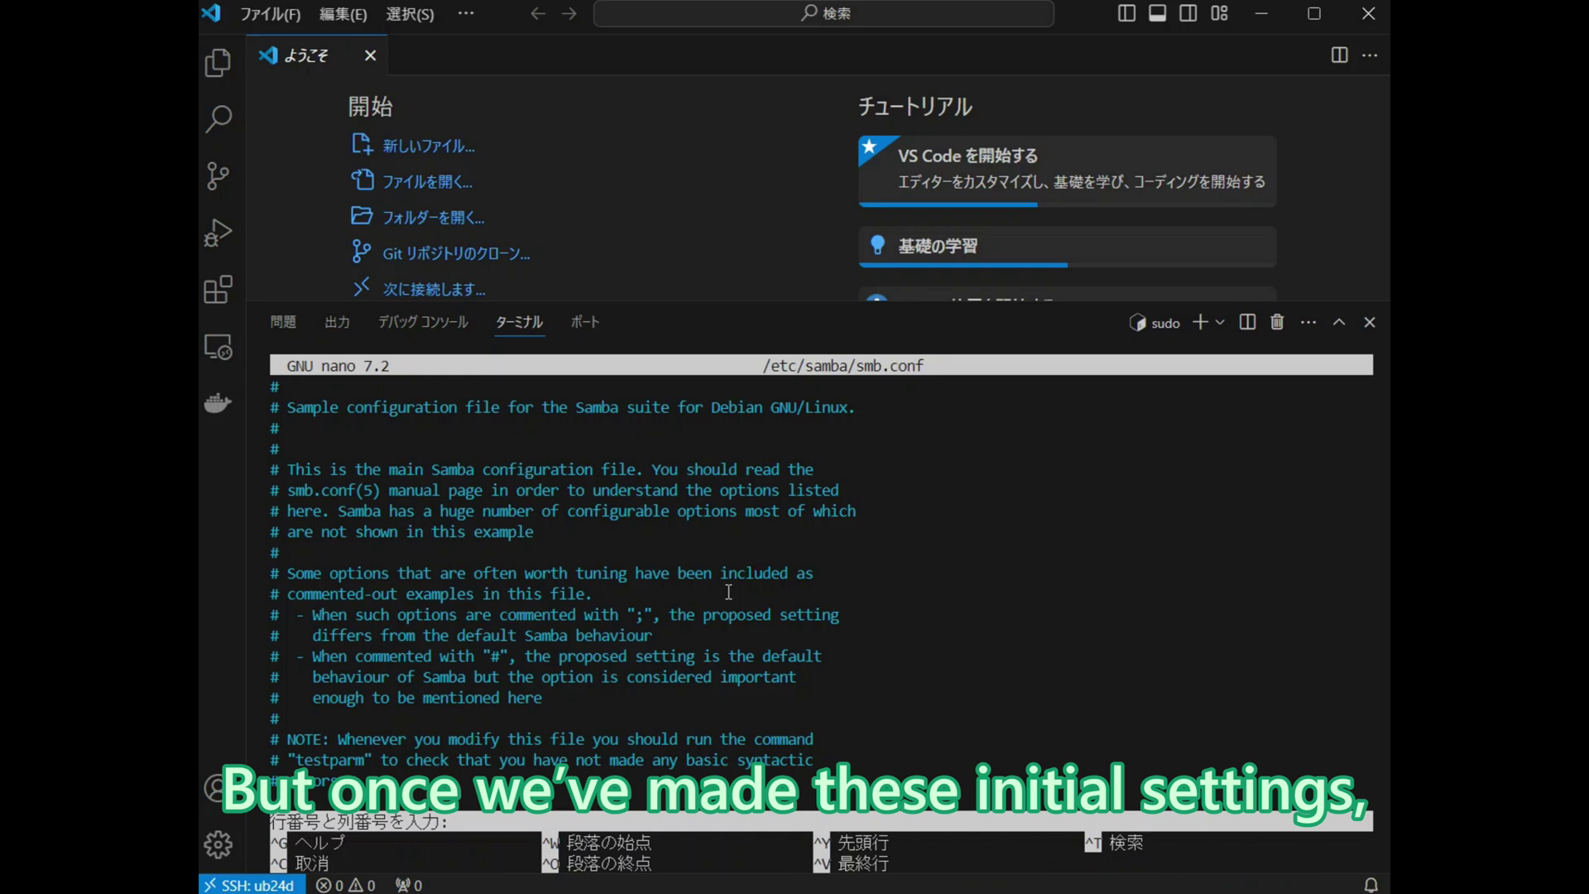
{"action": "type", "text": "9999"}
{"action": "key", "text": "Return"}
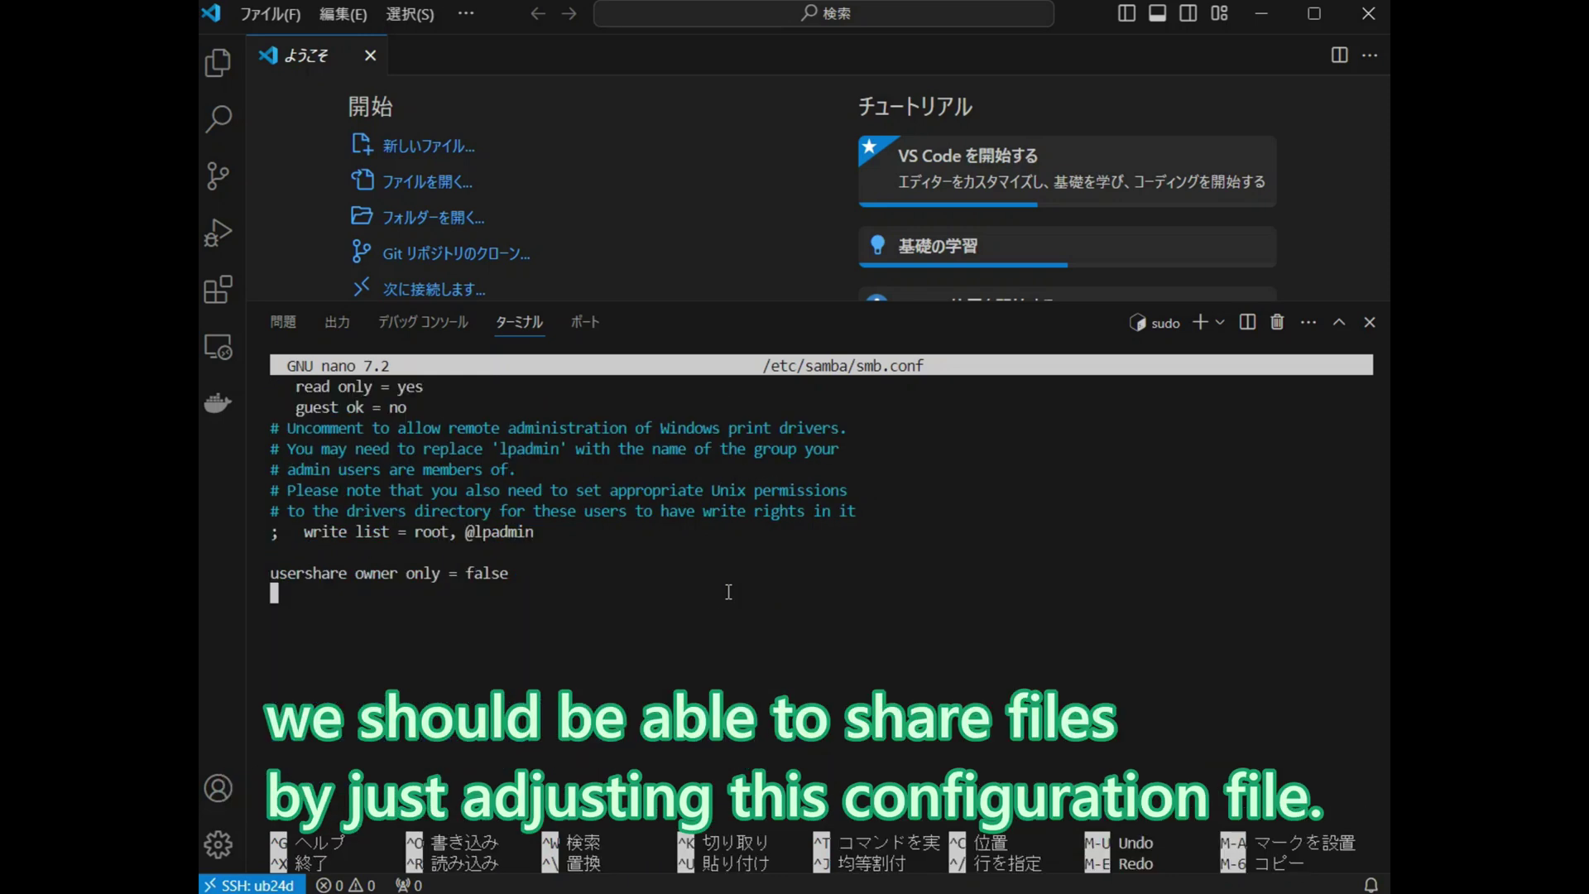
{"action": "key", "text": "Return"}
Append the [共有名] share block, save smb.conf, and restart smbd.
{"action": "type", "text": "[共有名]    path = /home/mamu/ドキュメント    read only = no    browsable = yes"}
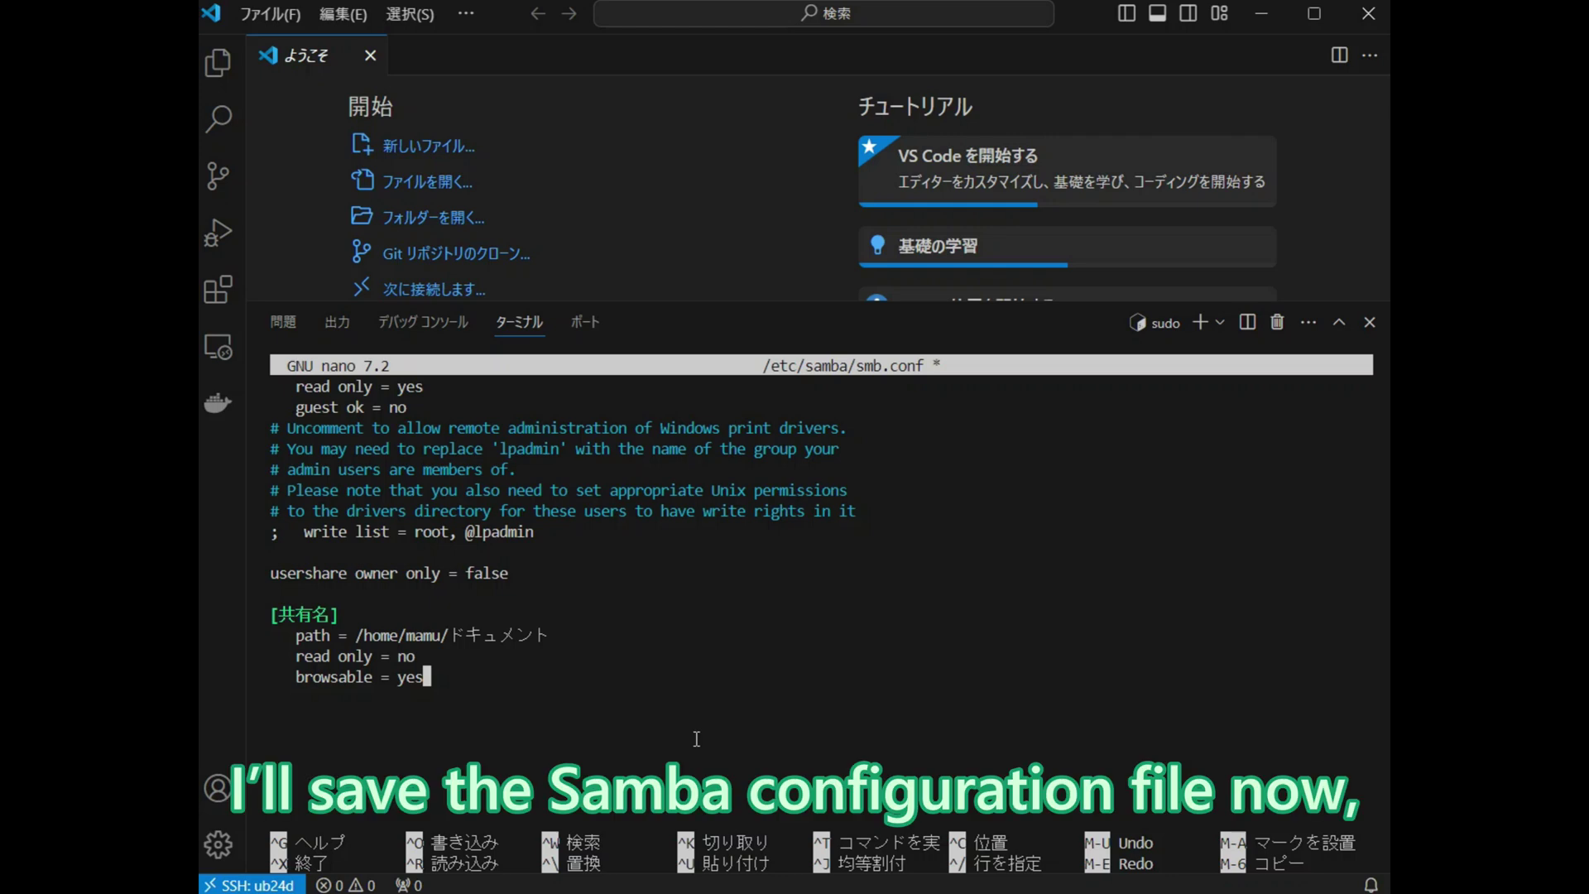
{"action": "key", "text": "ctrl+x"}
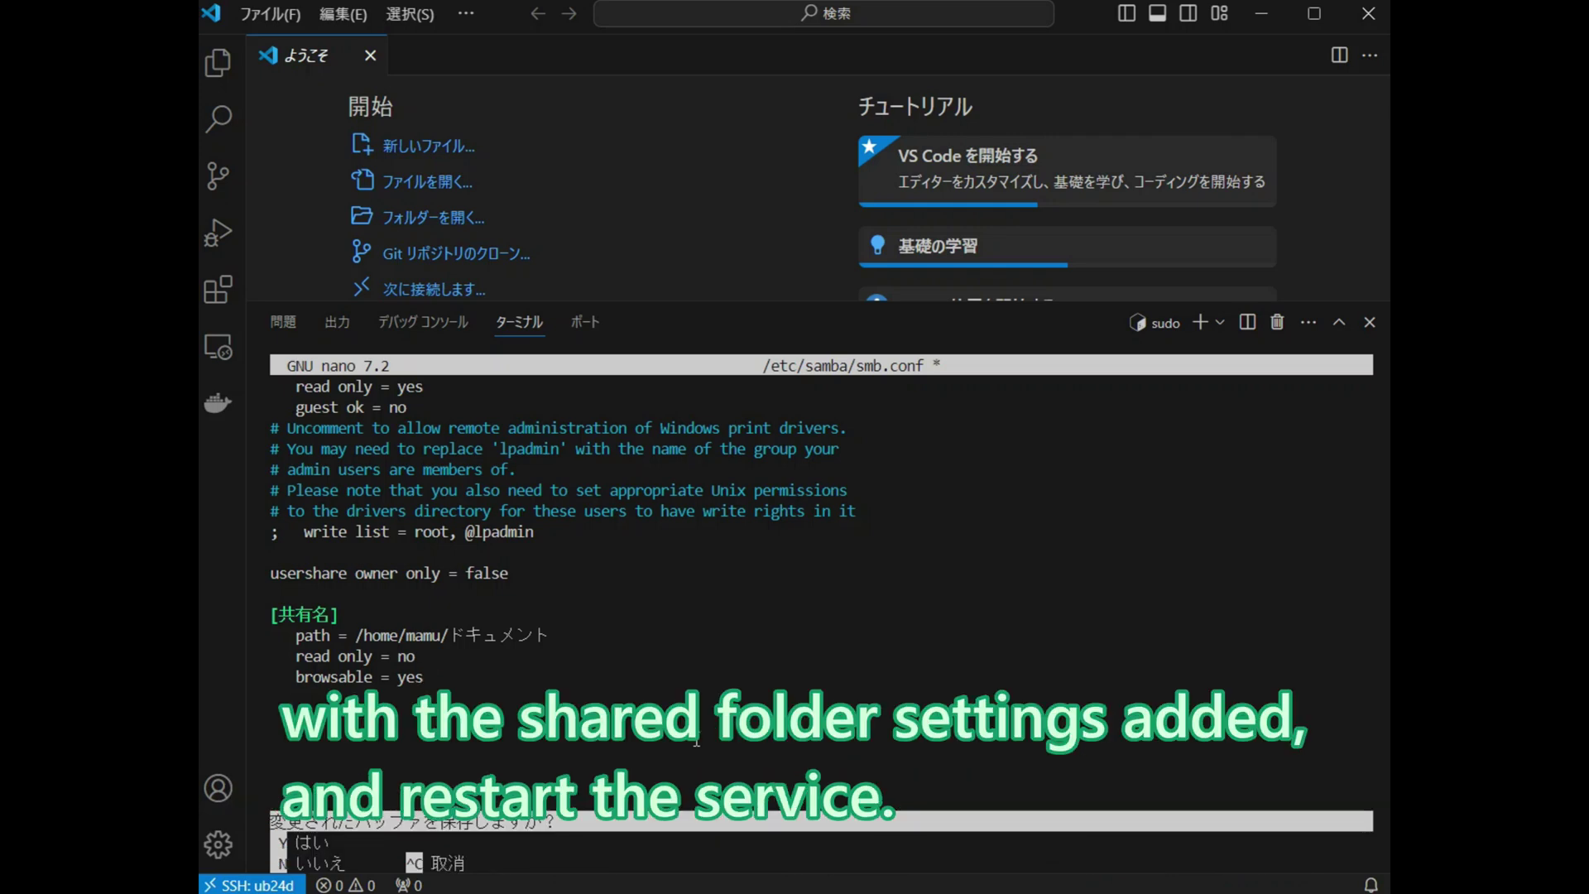
{"action": "key", "text": "y"}
{"action": "key", "text": "Return"}
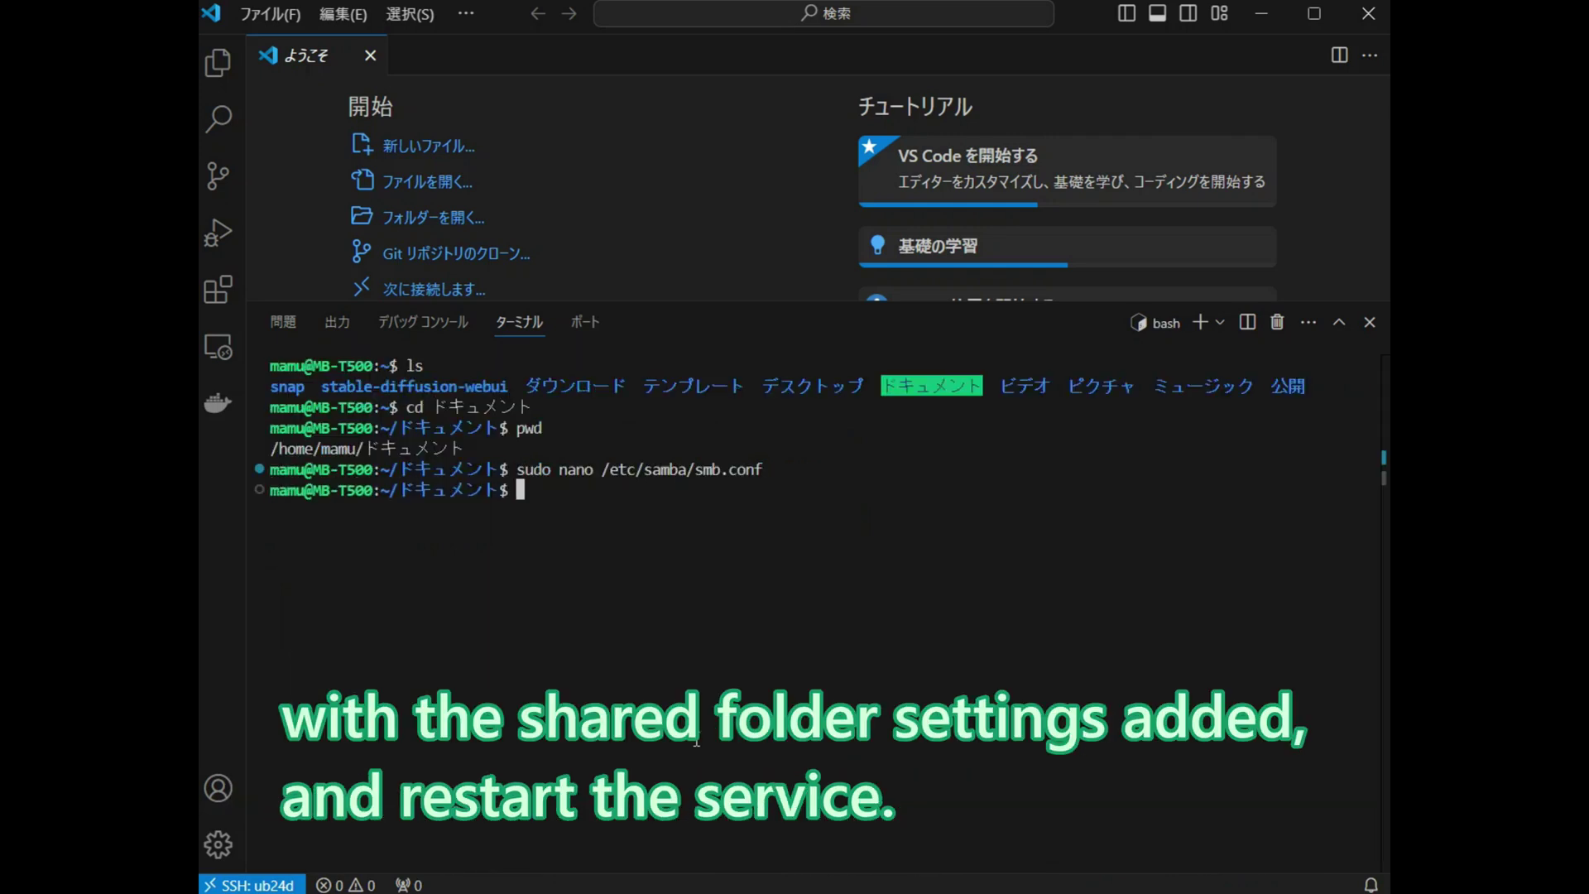
{"action": "key", "text": "ctrl+v"}
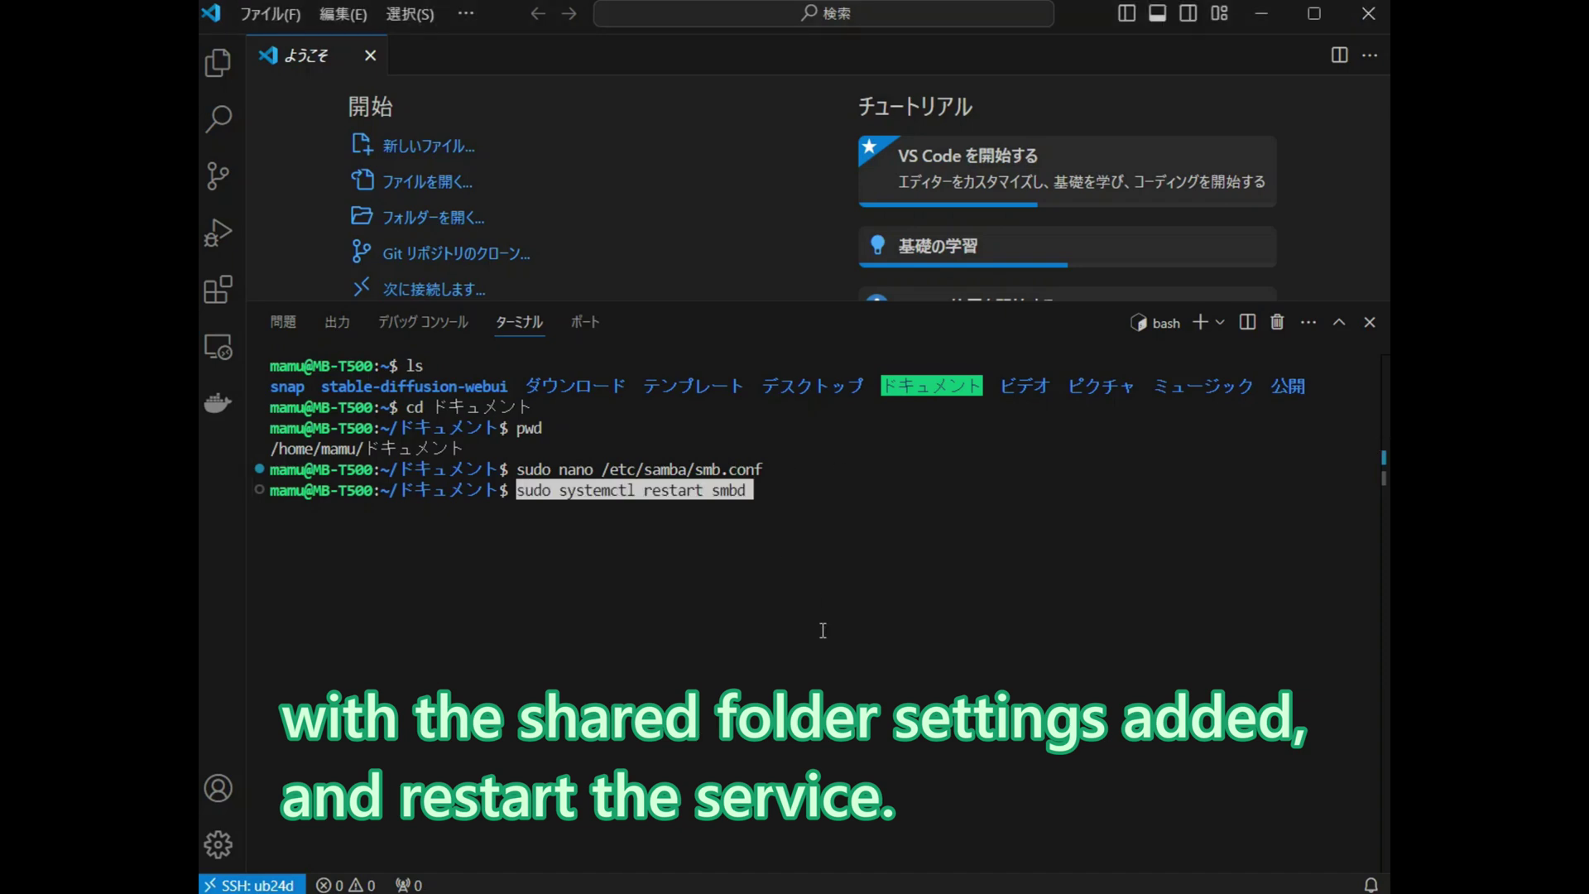
{"action": "key", "text": "Return"}
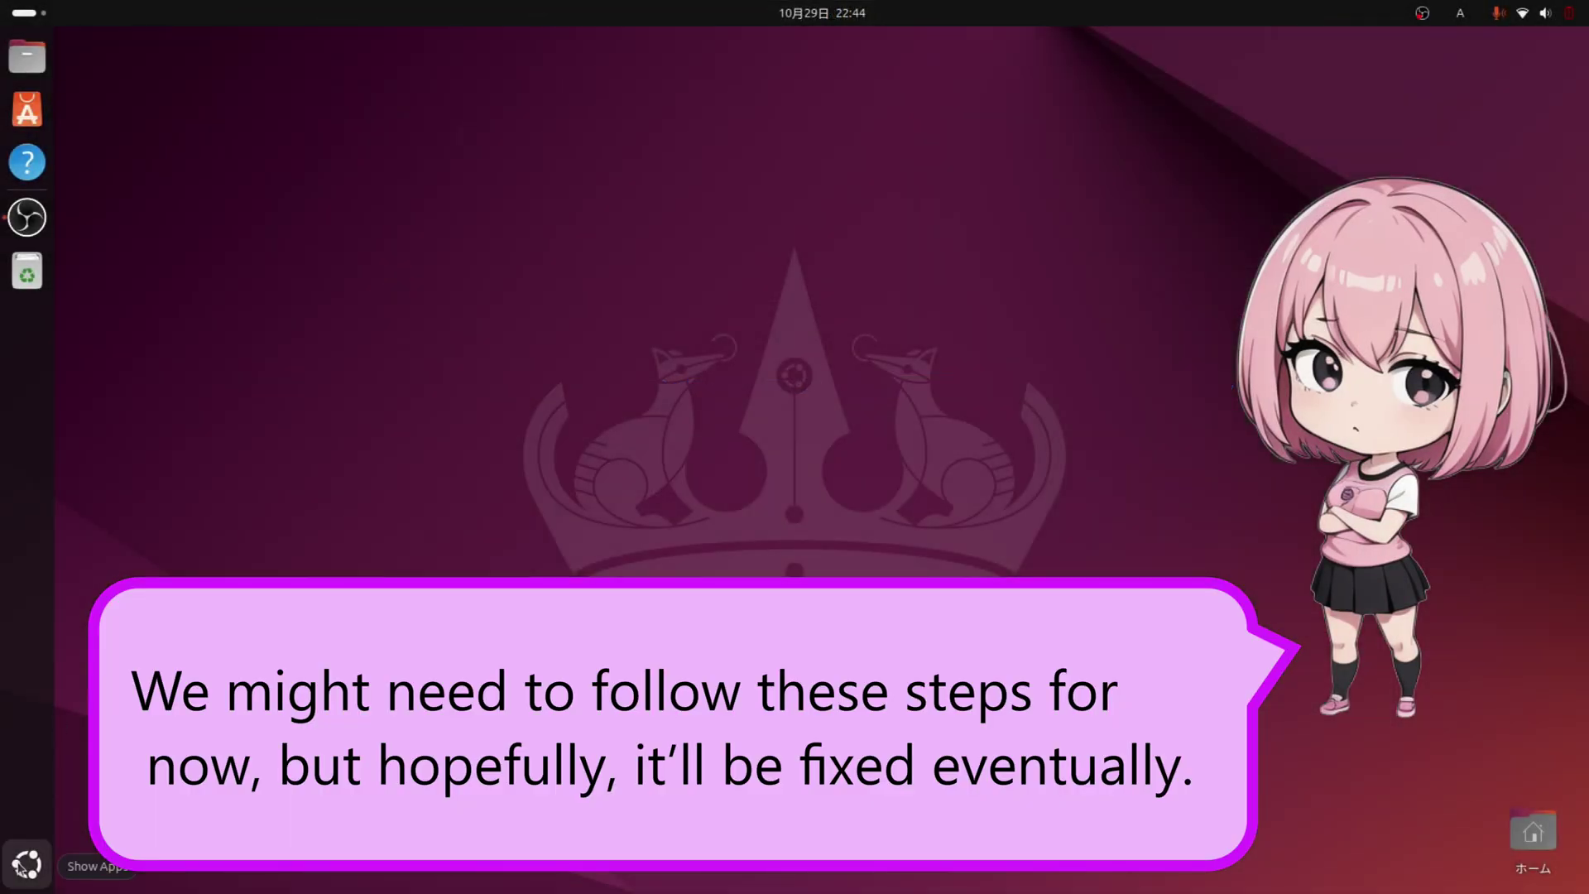
Open a terminal and list the home folders' permissions with ls -l.
{"action": "left_click", "coordinate": [20, 865]}
{"action": "left_click", "coordinate": [1046, 347]}
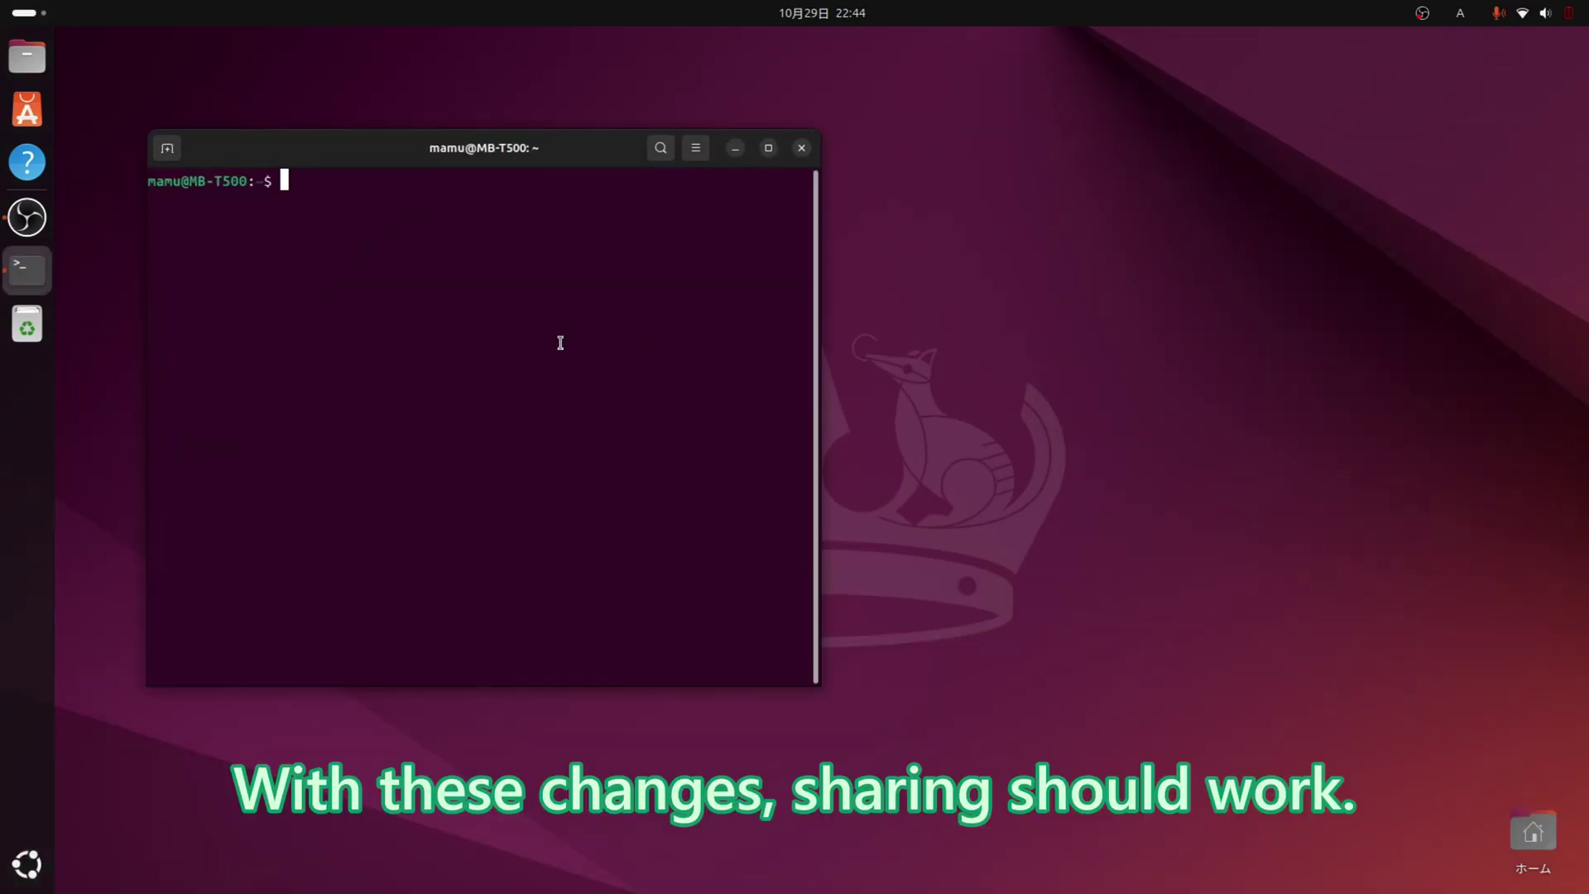
{"action": "type", "text": "ls -l"}
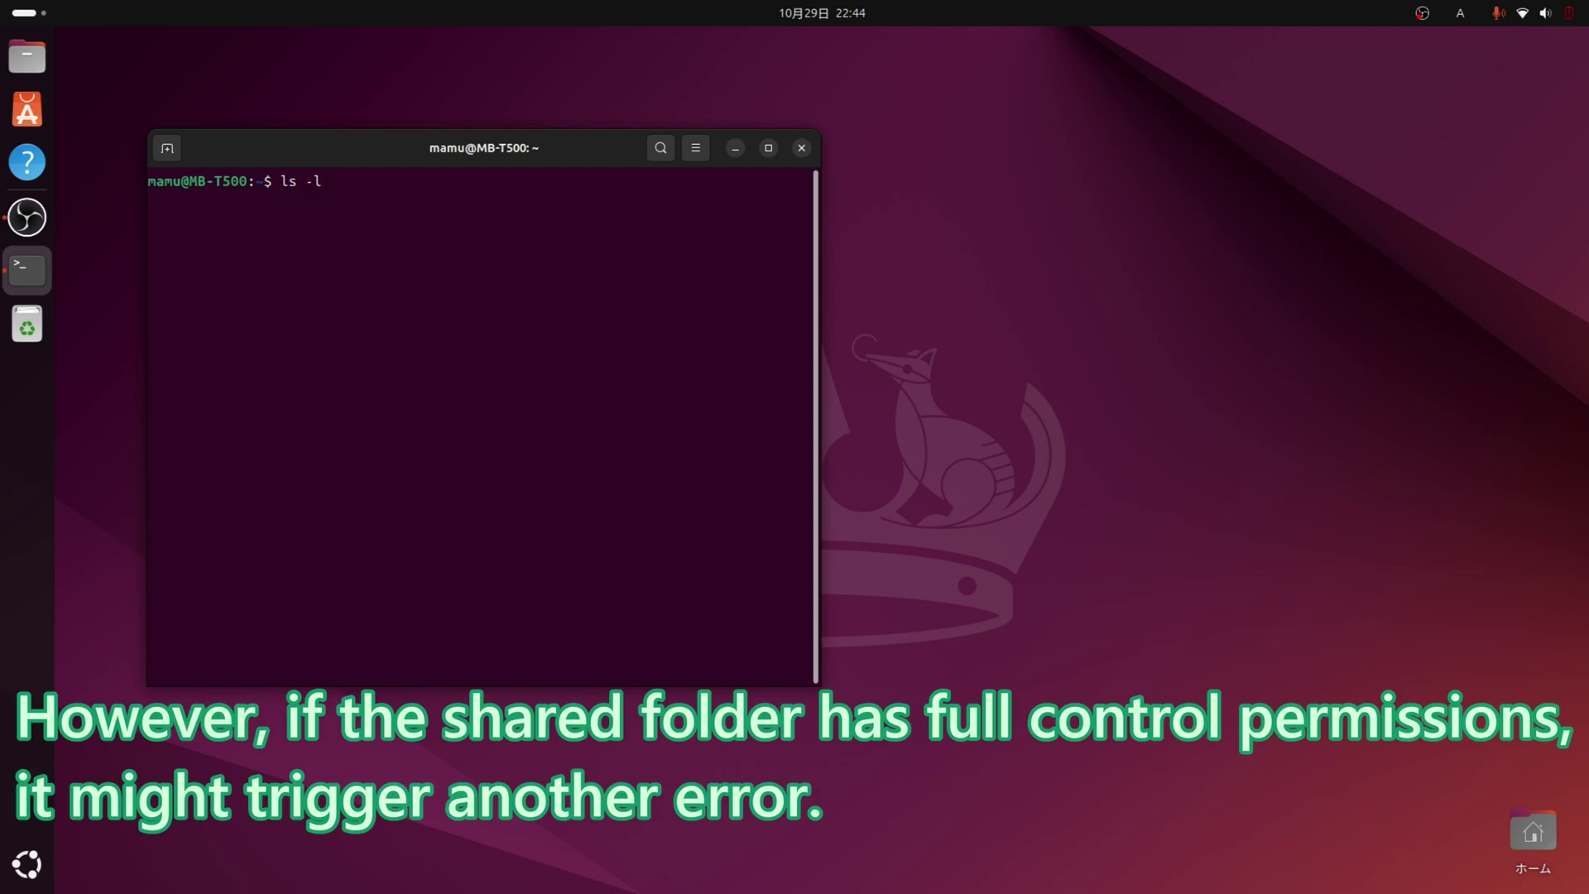
{"action": "key", "text": "Return"}
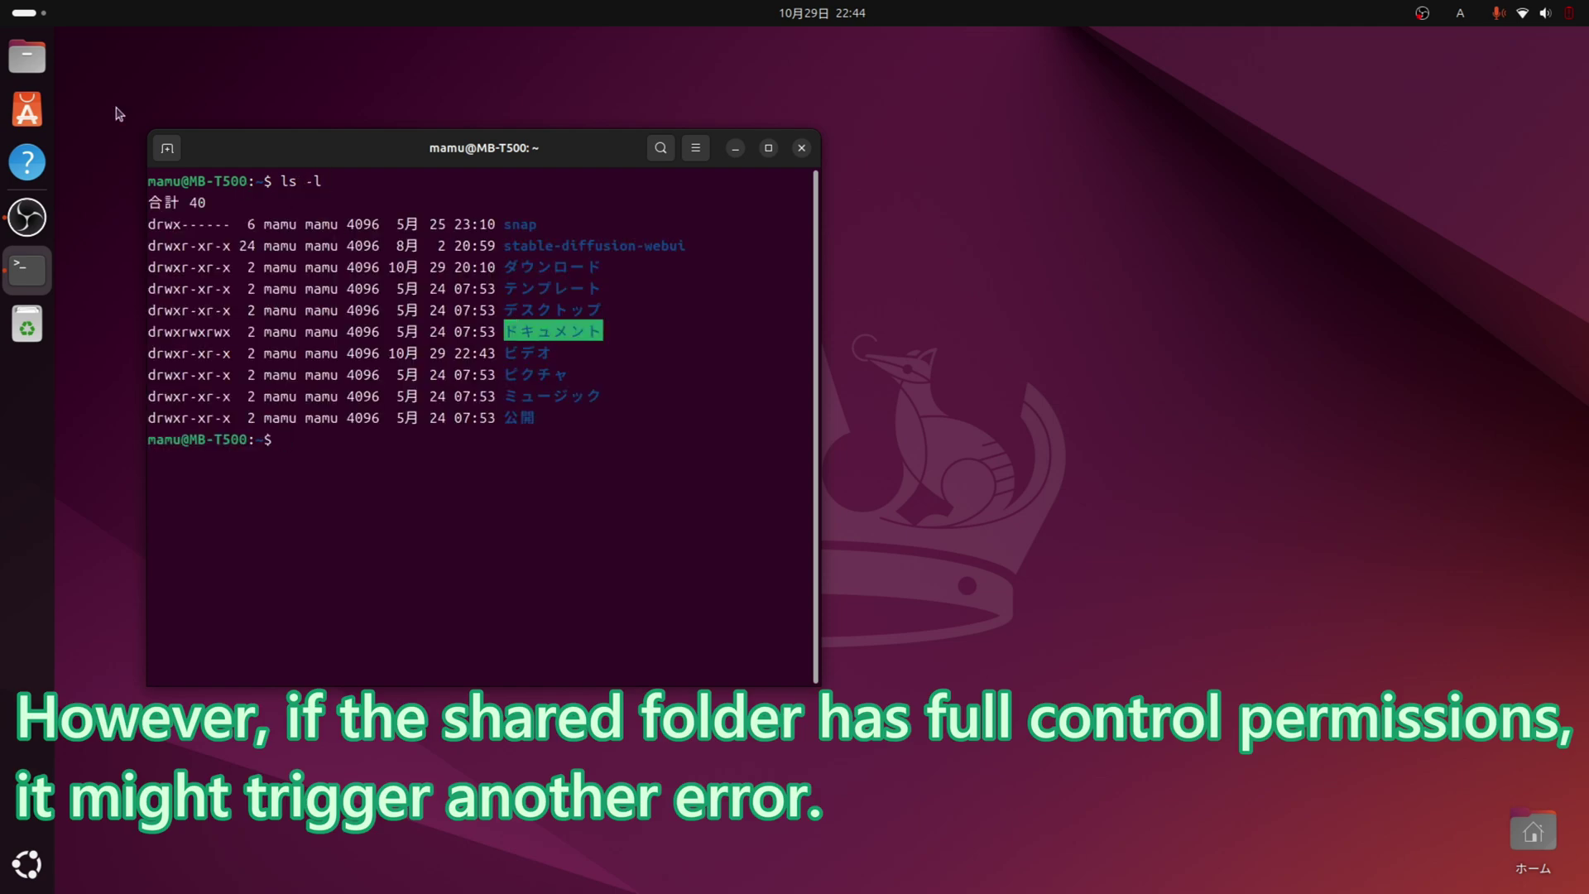
Set ドキュメント's group and other access to Access Files, then confirm drwxr-xr-x with ls -l.
{"action": "left_click", "coordinate": [27, 56]}
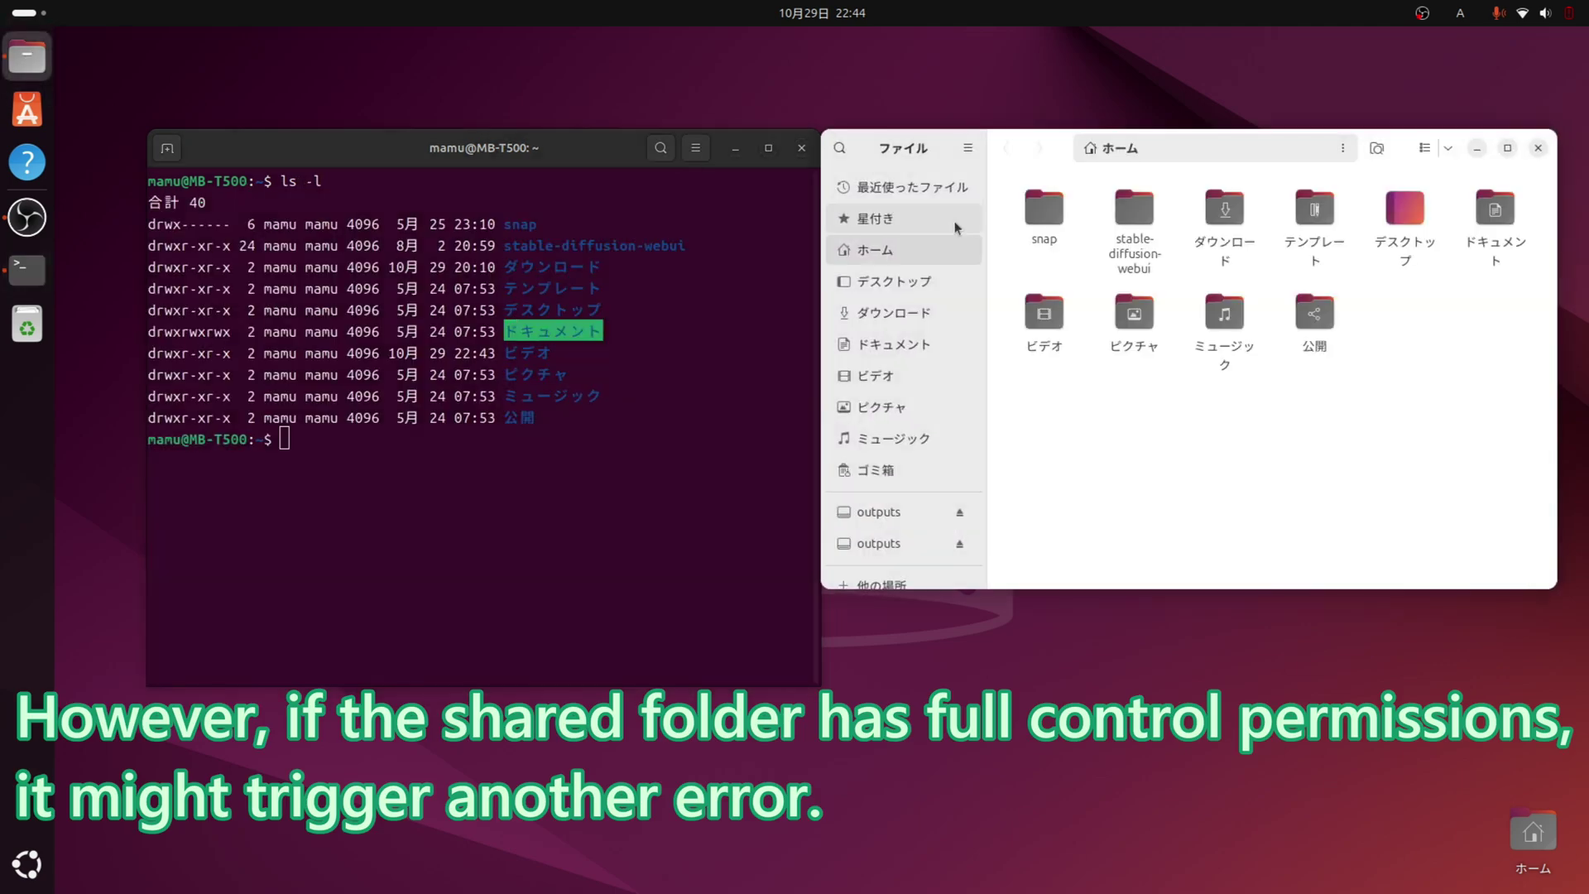
{"action": "right_click", "coordinate": [1480, 241]}
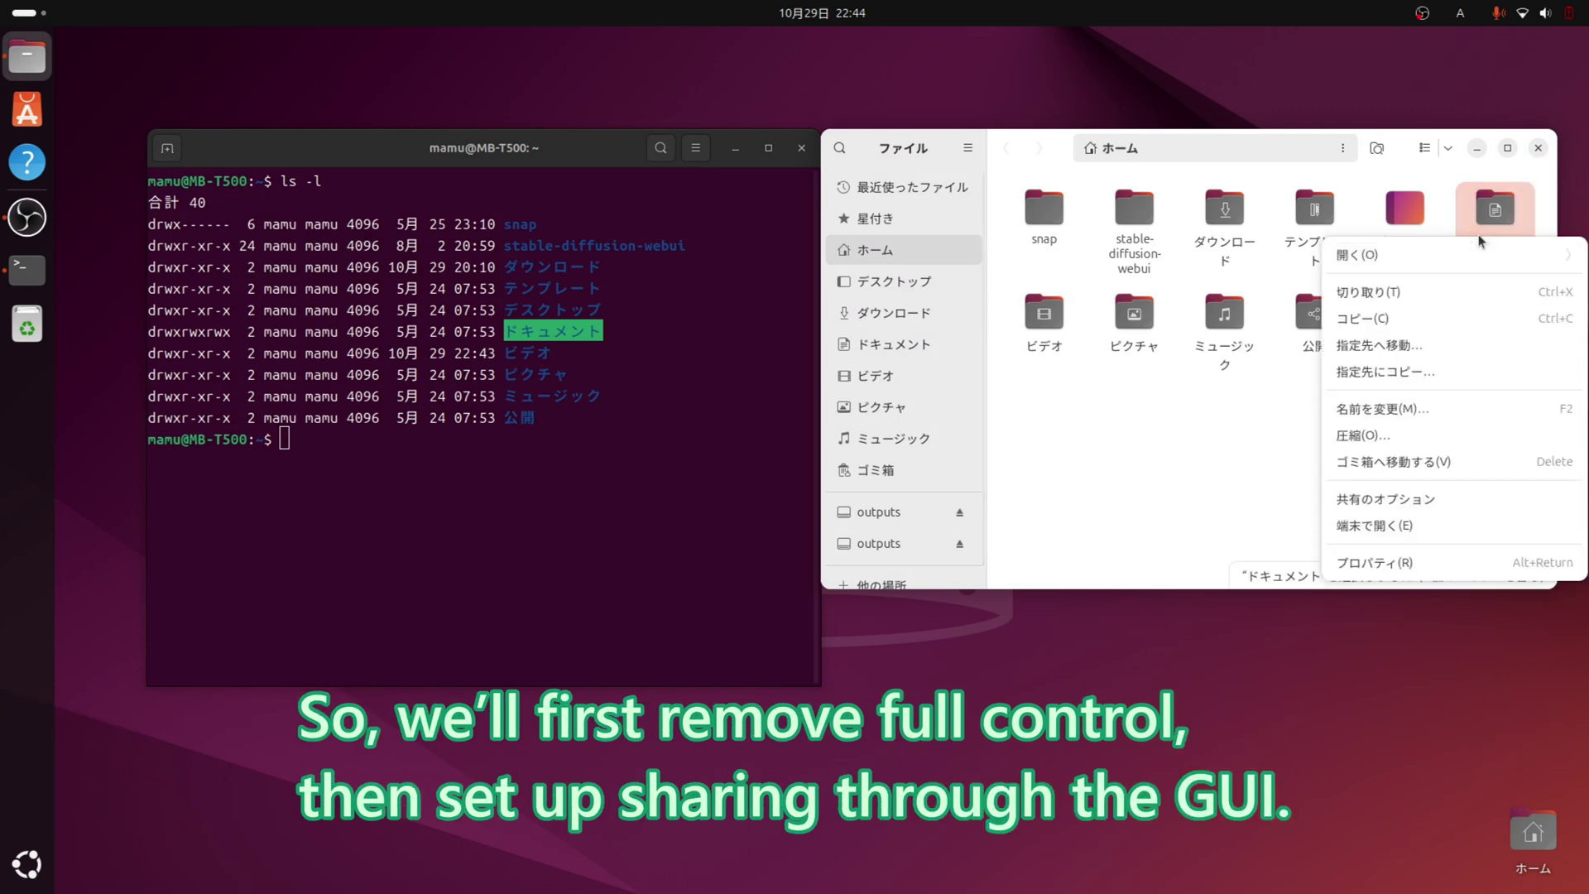
{"action": "left_click", "coordinate": [1376, 562]}
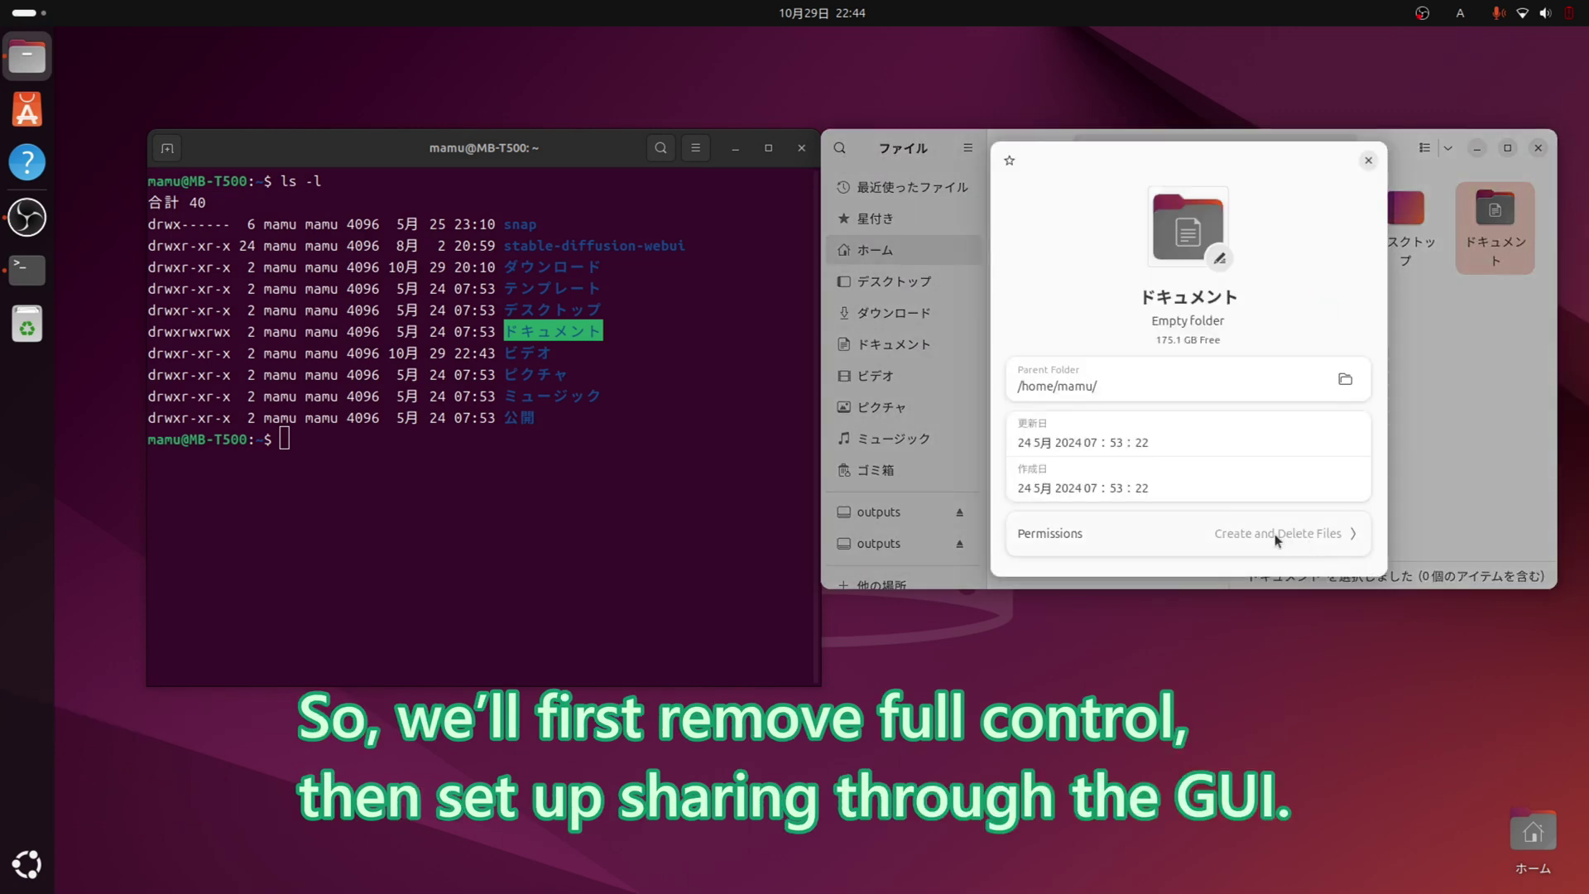
{"action": "left_click", "coordinate": [1277, 540]}
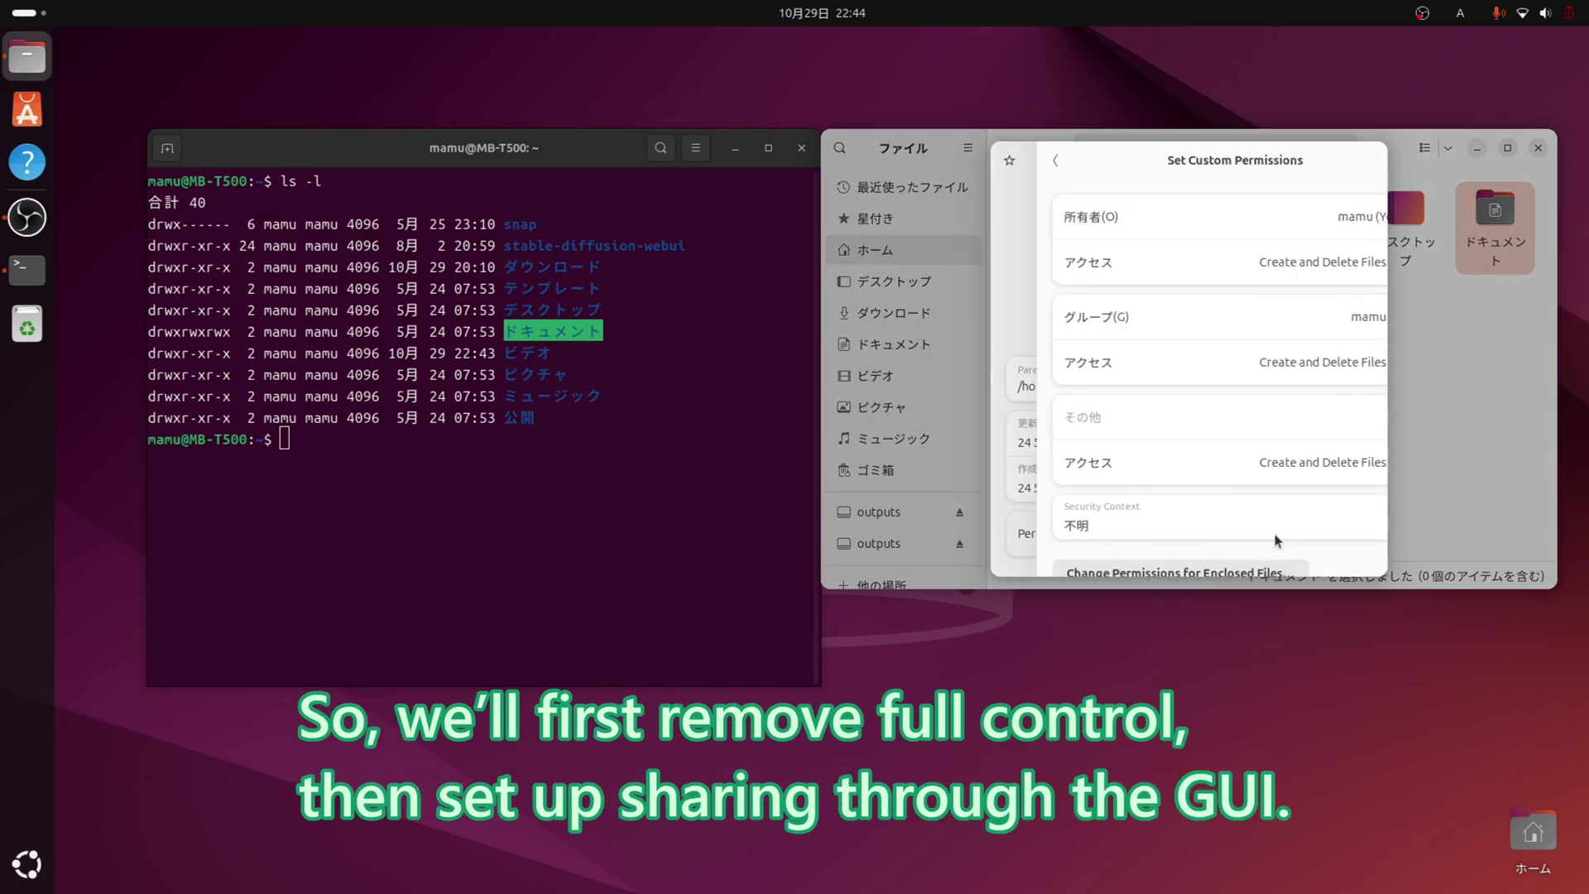
{"action": "left_click", "coordinate": [1277, 368]}
{"action": "left_click", "coordinate": [1295, 461]}
{"action": "left_click", "coordinate": [1268, 463]}
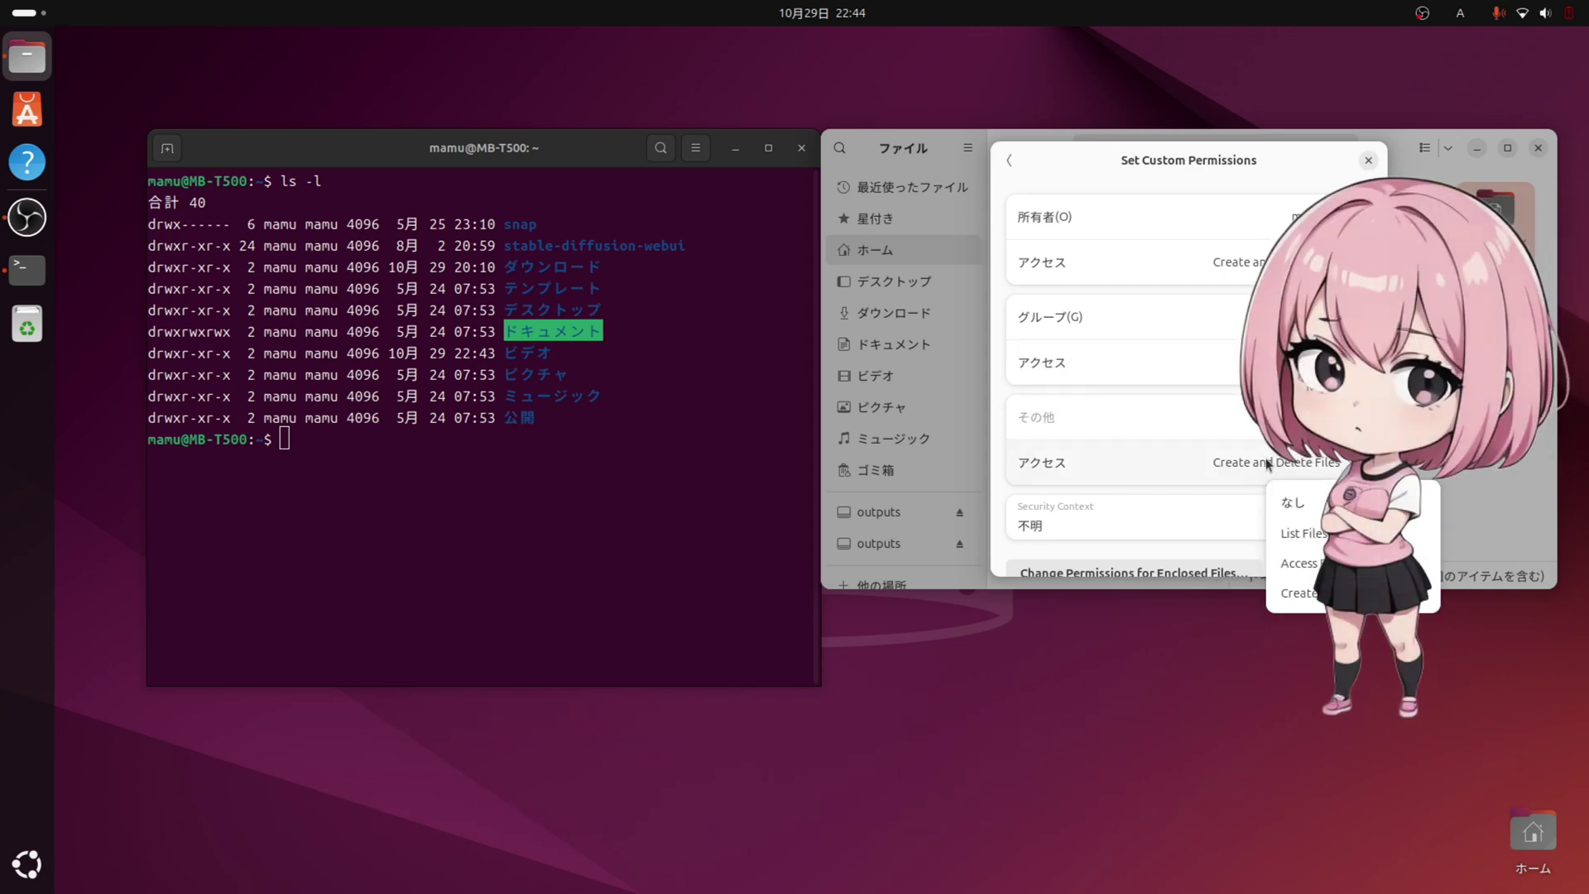
{"action": "left_click", "coordinate": [1297, 562]}
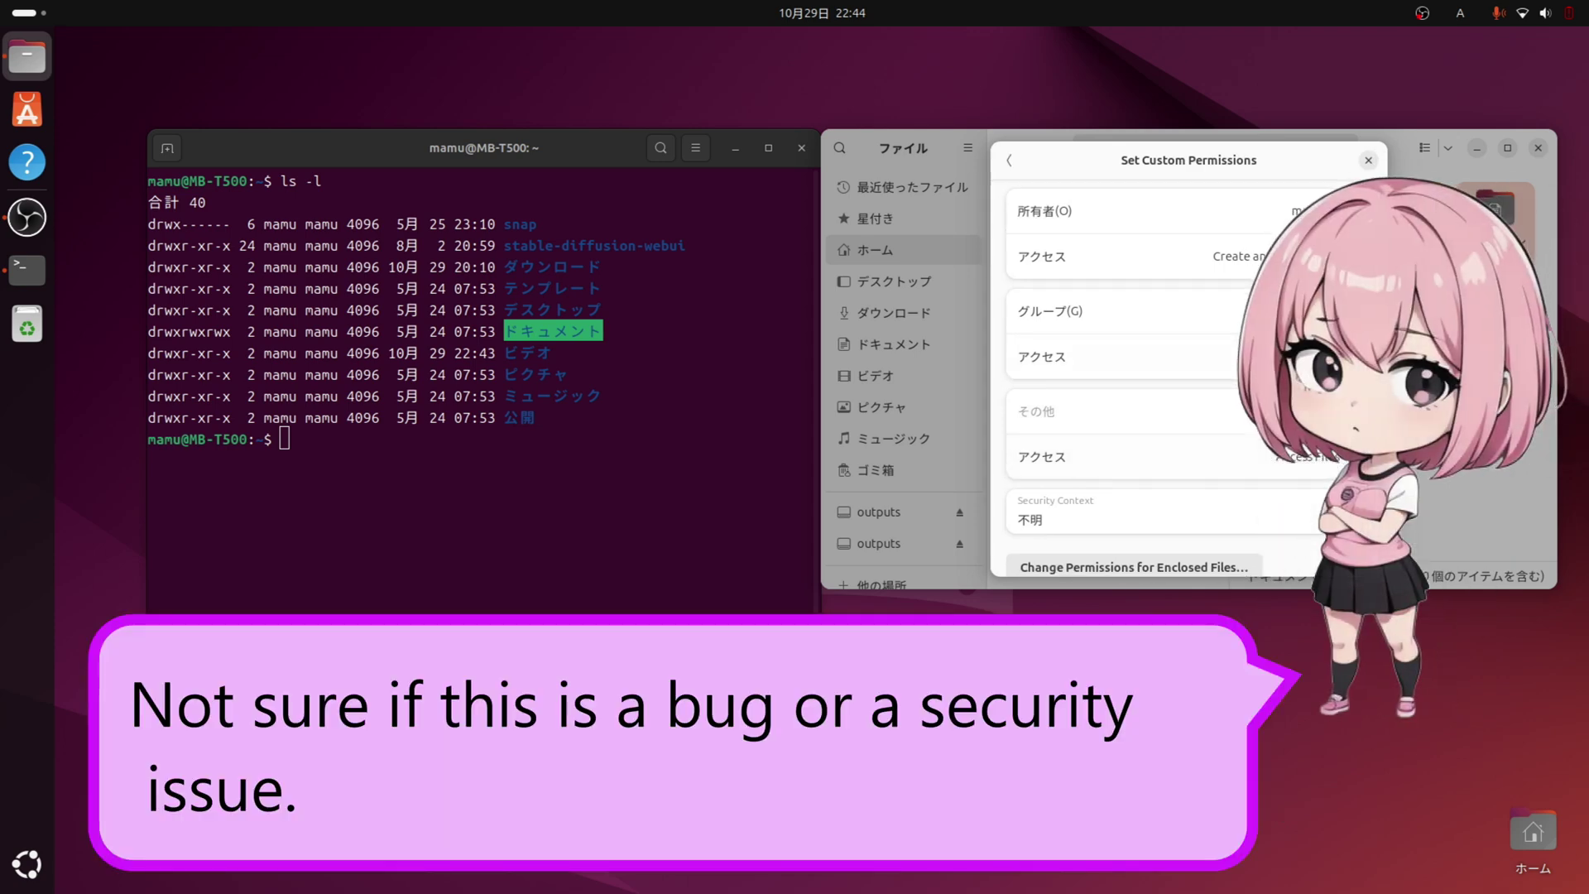
{"action": "left_click", "coordinate": [1368, 160]}
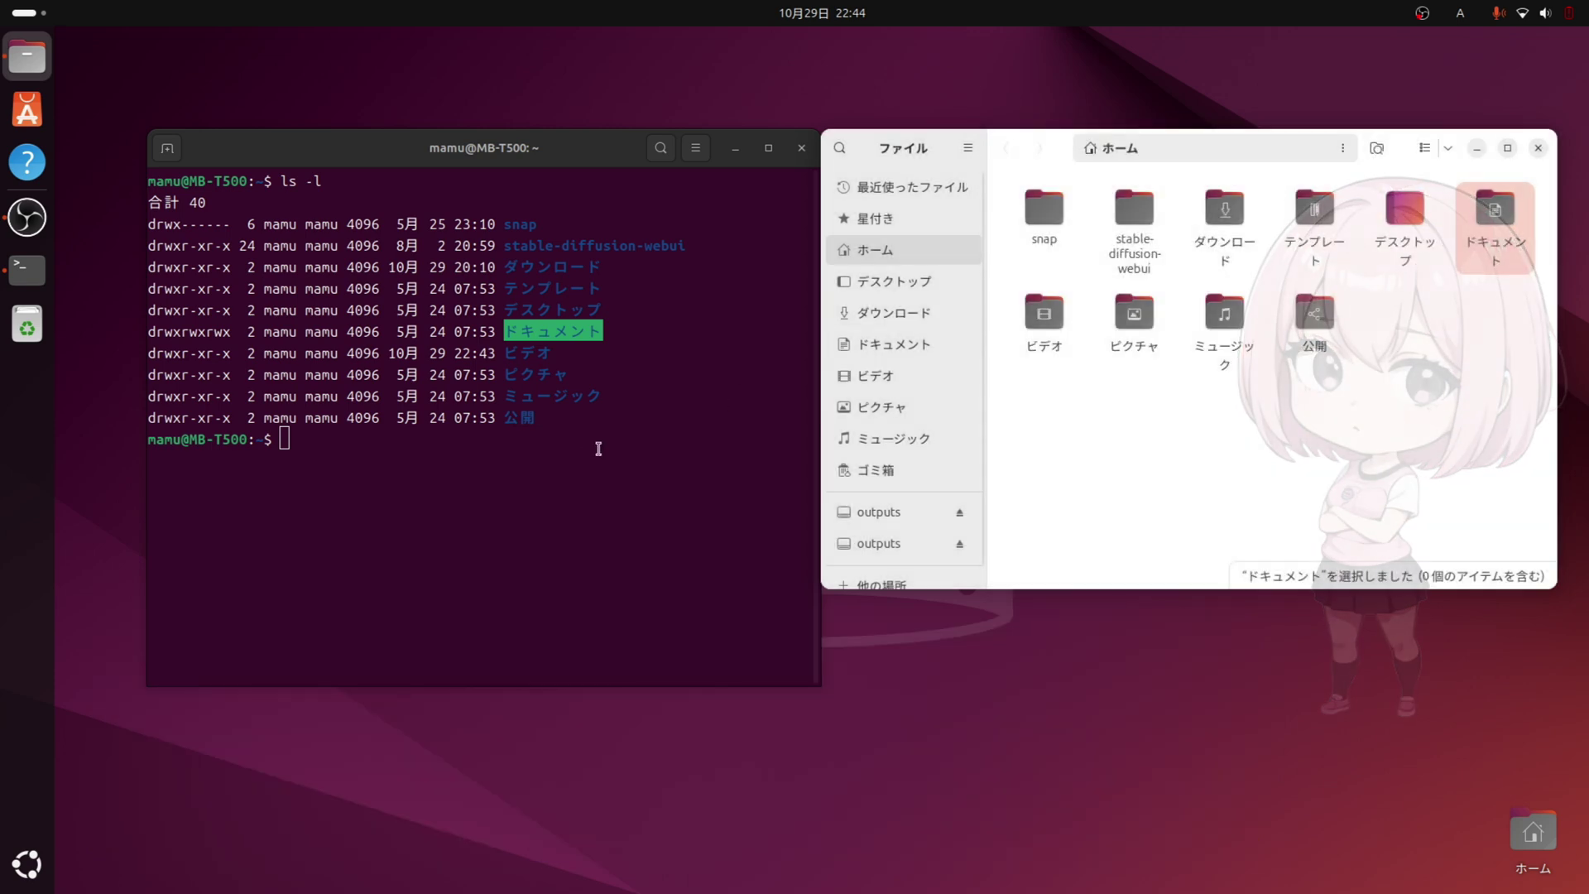
{"action": "type", "text": "ls -l"}
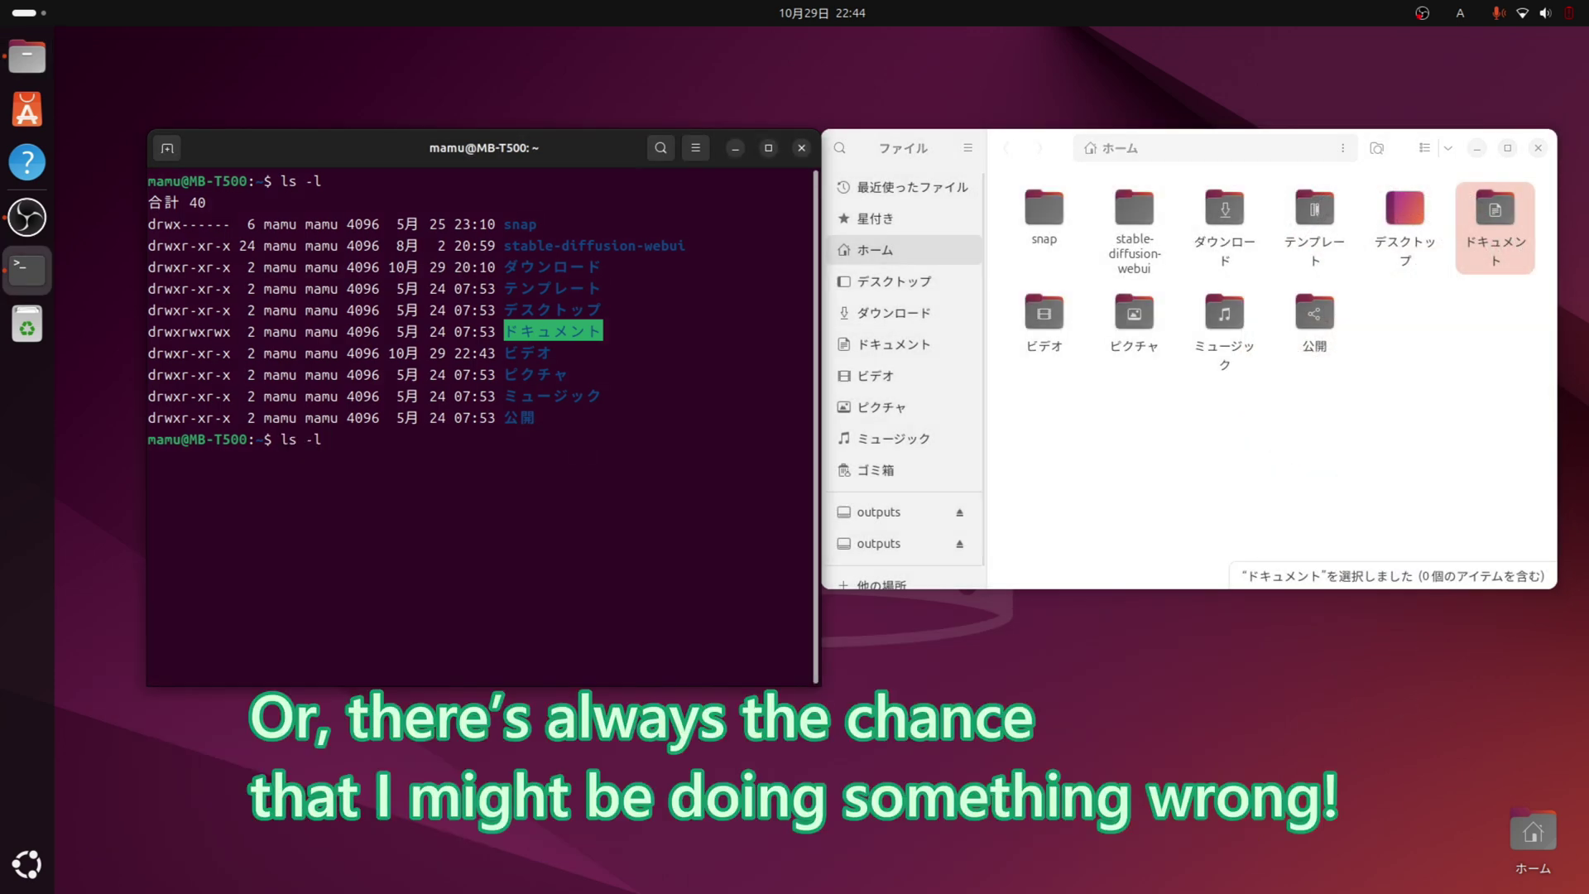
{"action": "key", "text": "Return"}
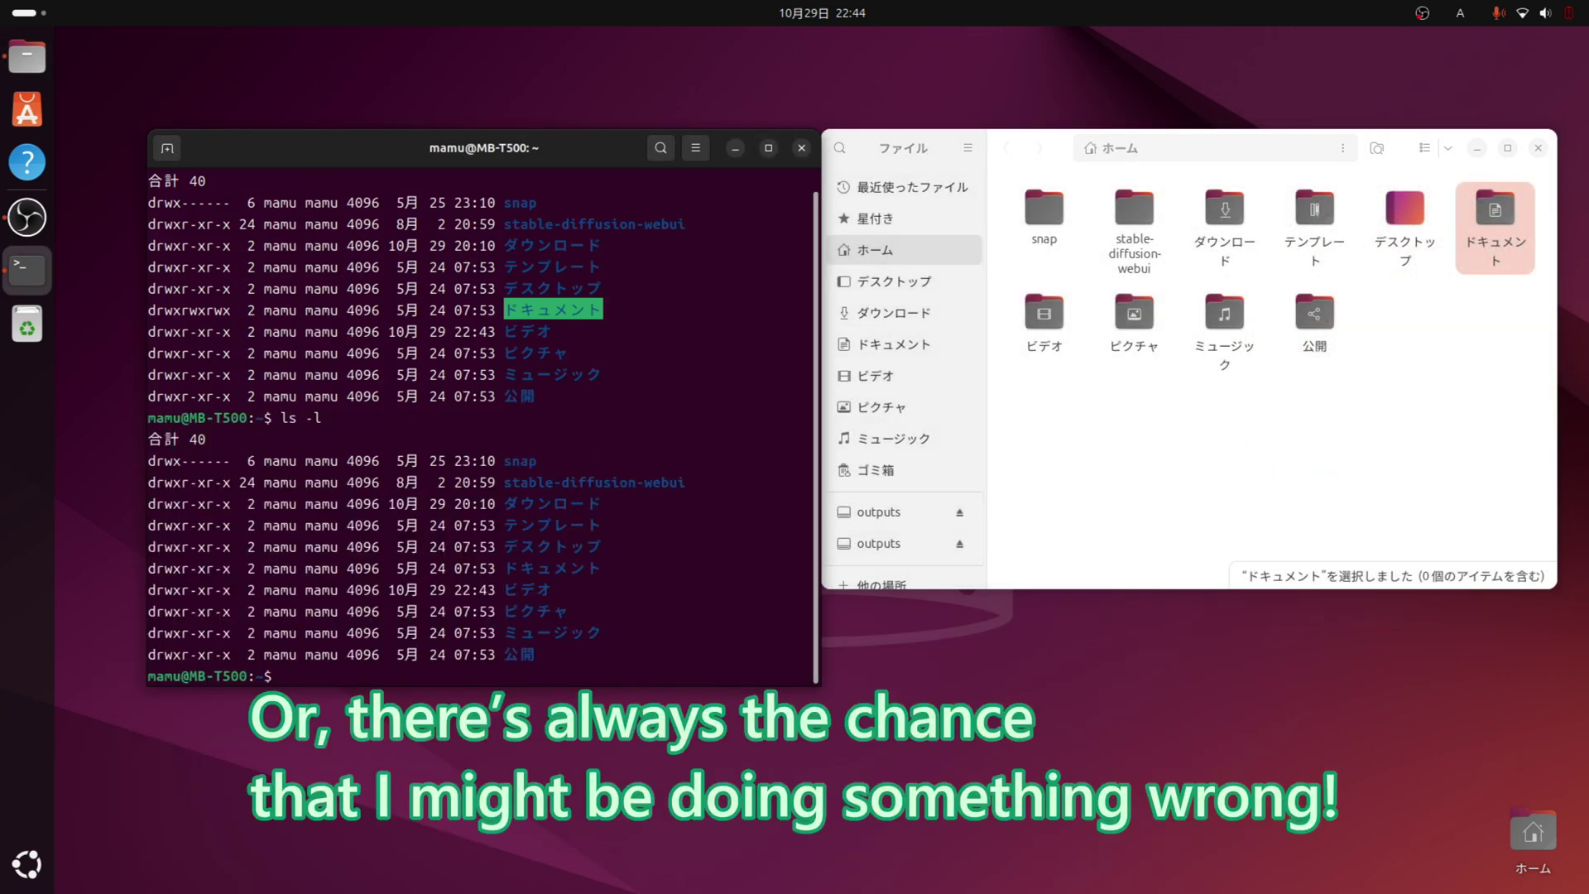
Share ドキュメント with create/delete and guest access, letting permissions be added automatically.
{"action": "right_click", "coordinate": [1494, 240]}
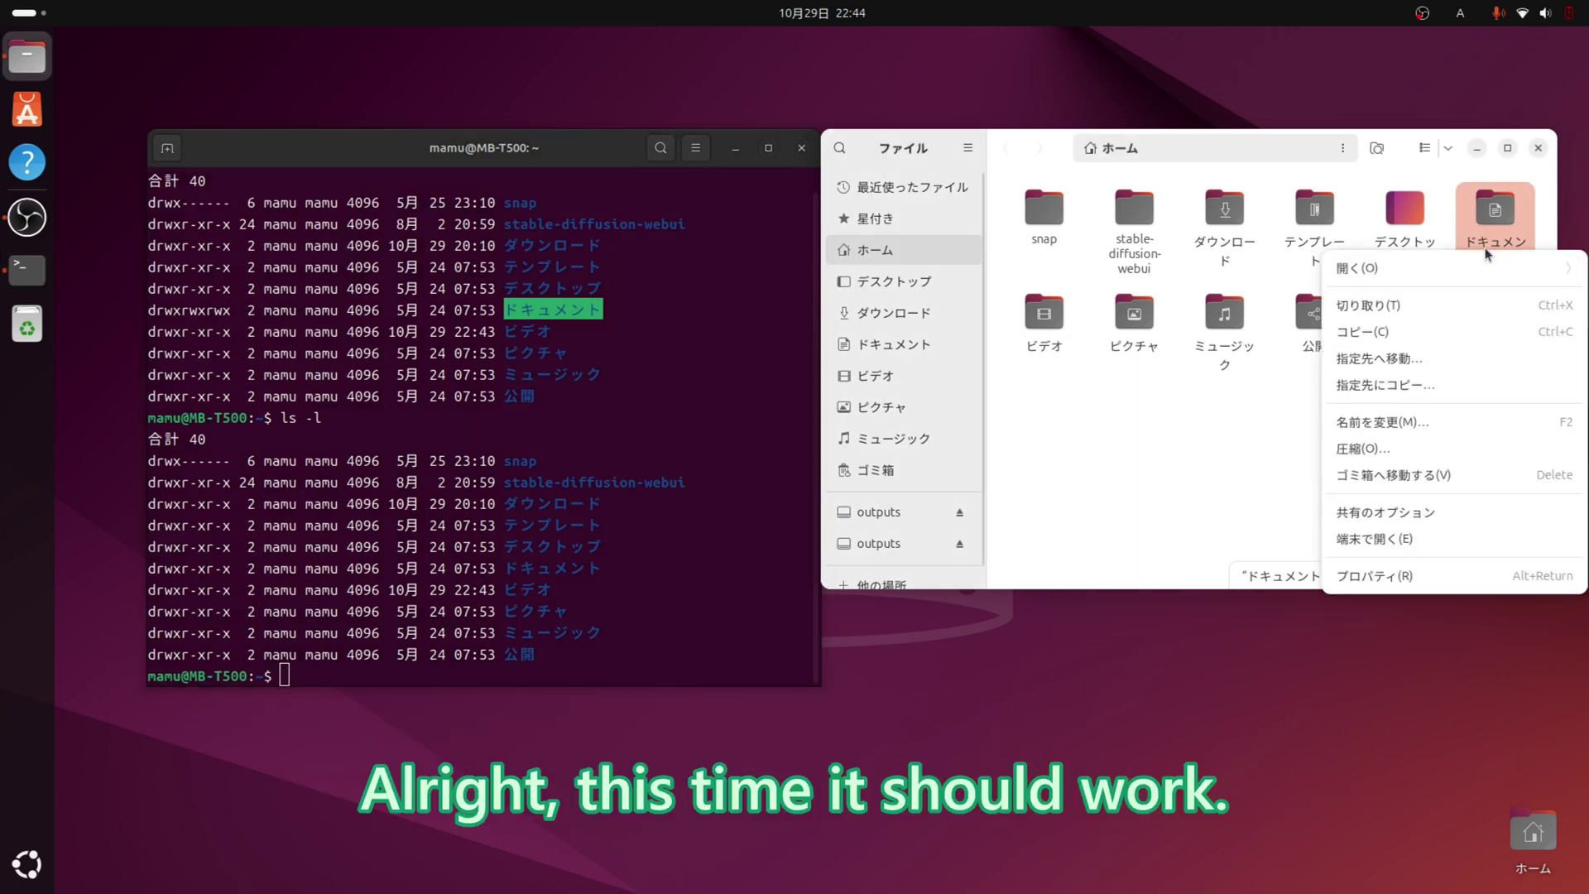
{"action": "left_click", "coordinate": [1370, 514]}
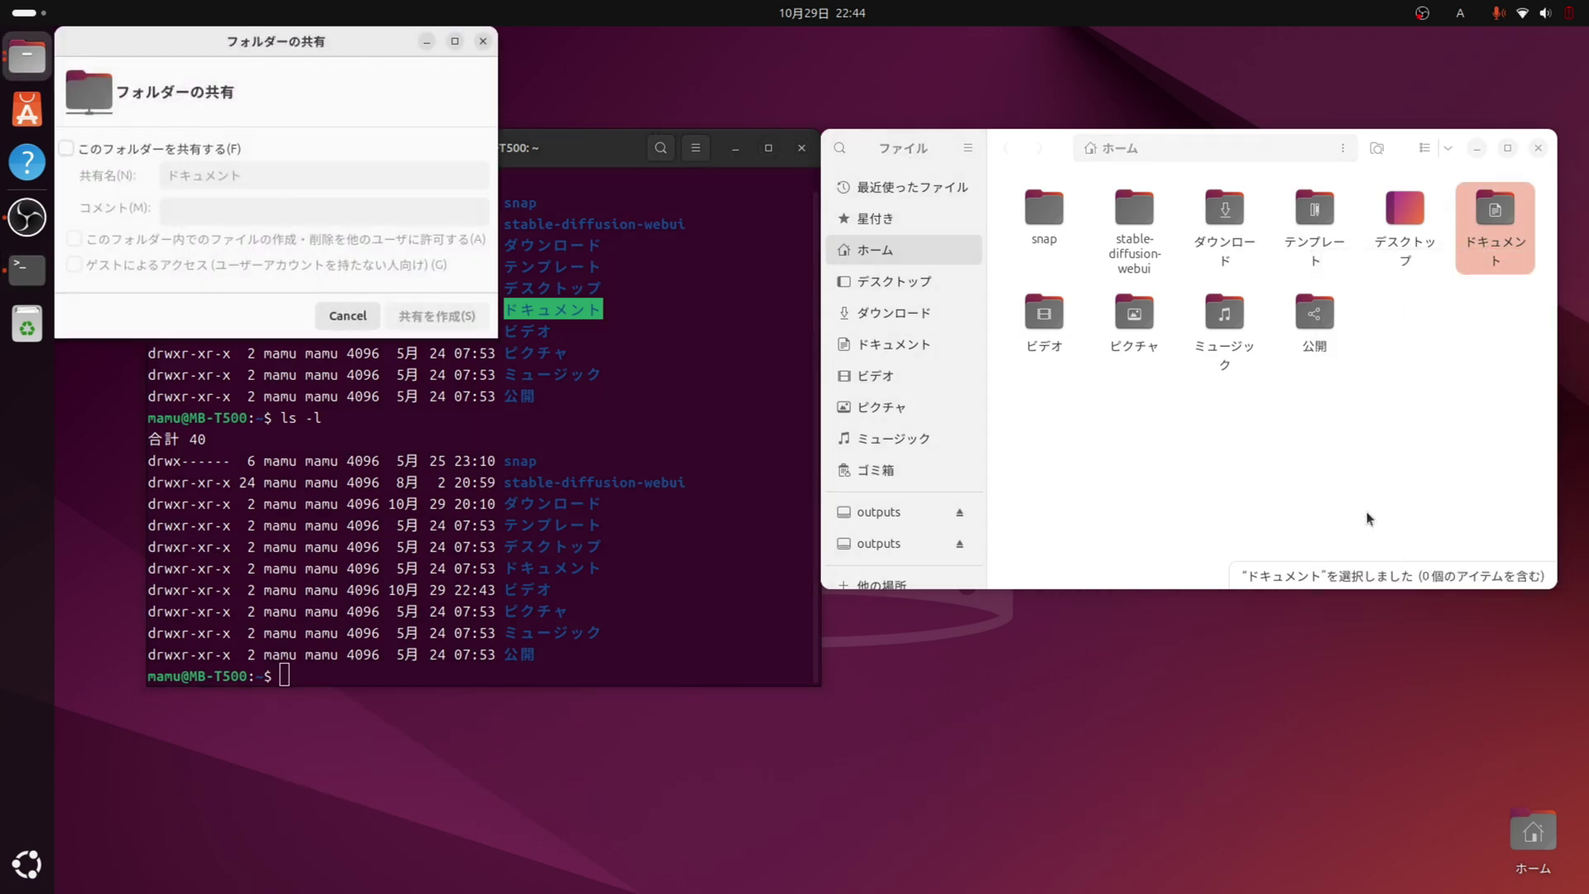
{"action": "left_click", "coordinate": [66, 148]}
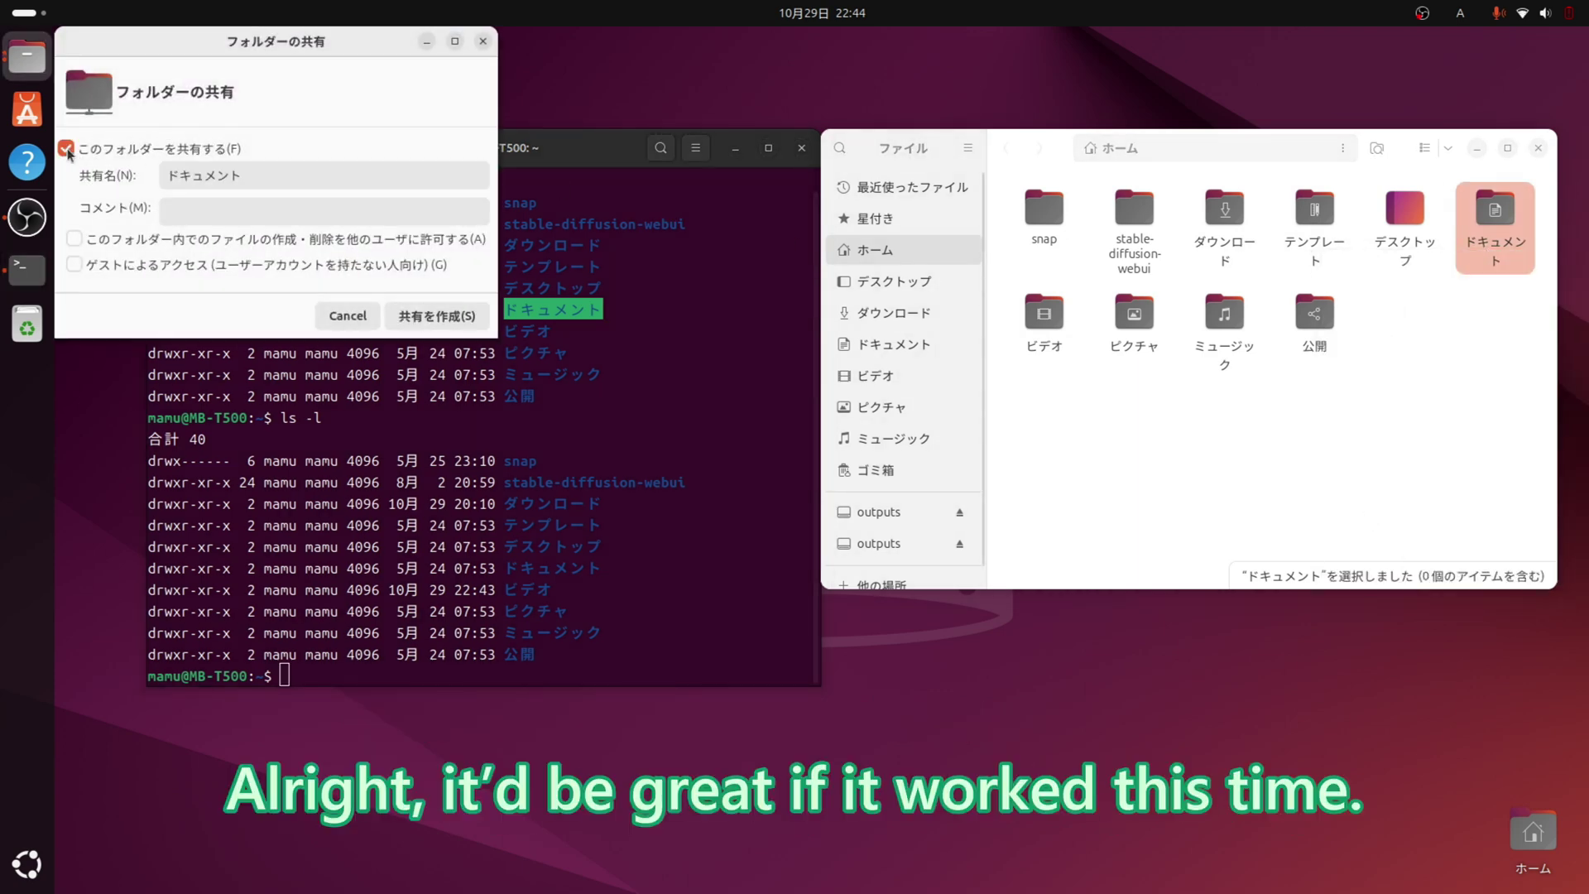
{"action": "left_click", "coordinate": [74, 238]}
{"action": "left_click", "coordinate": [75, 265]}
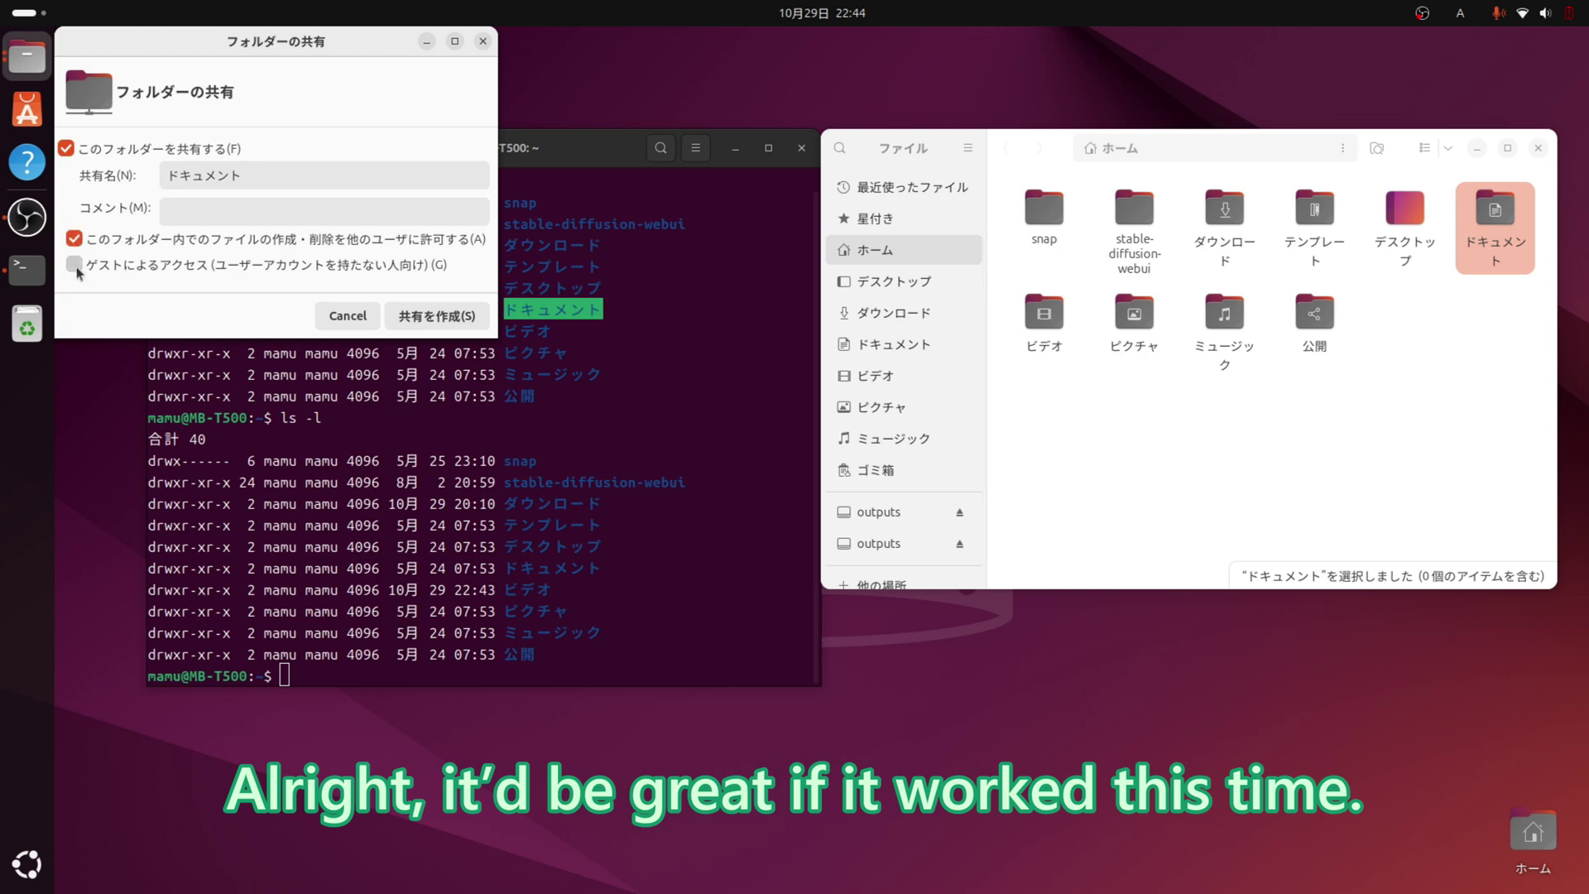
{"action": "left_click", "coordinate": [457, 316]}
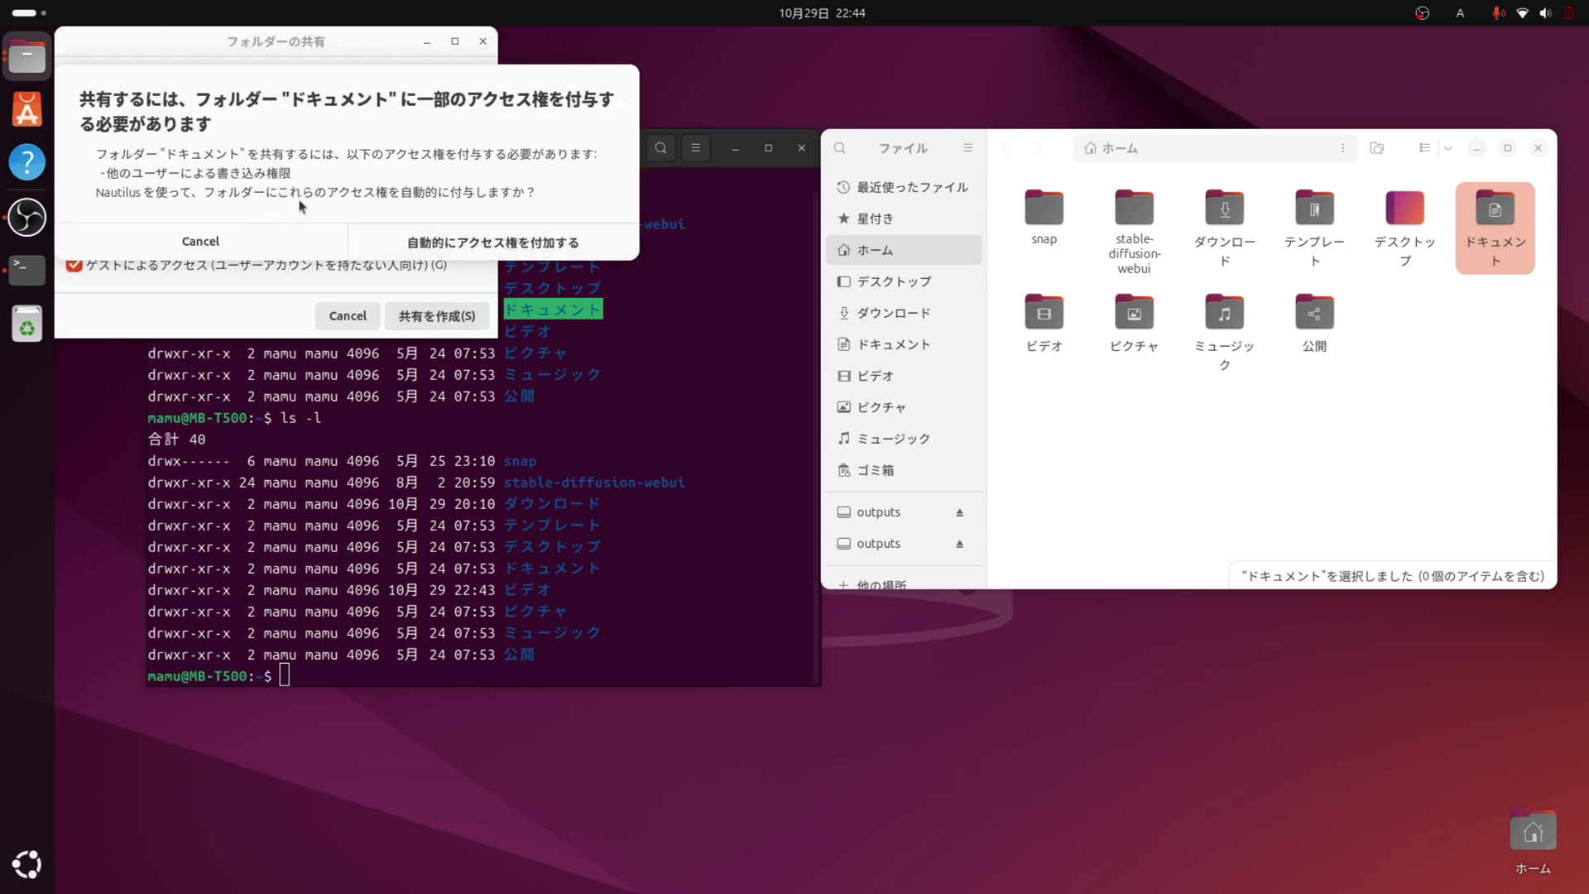
{"action": "left_click", "coordinate": [492, 242]}
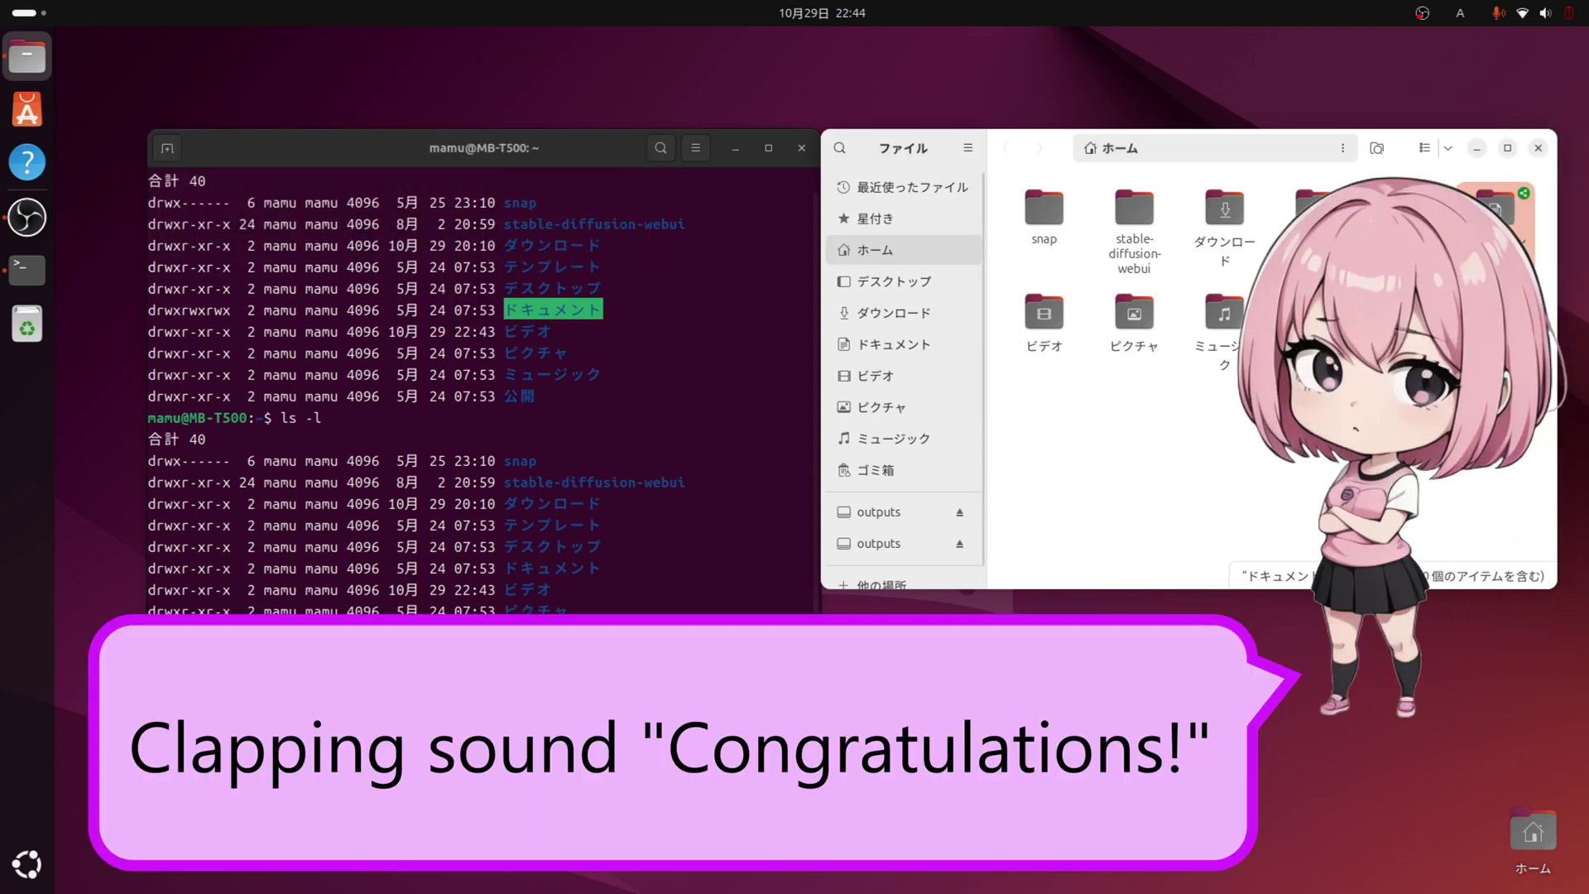
{"action": "left_click", "coordinate": [701, 654]}
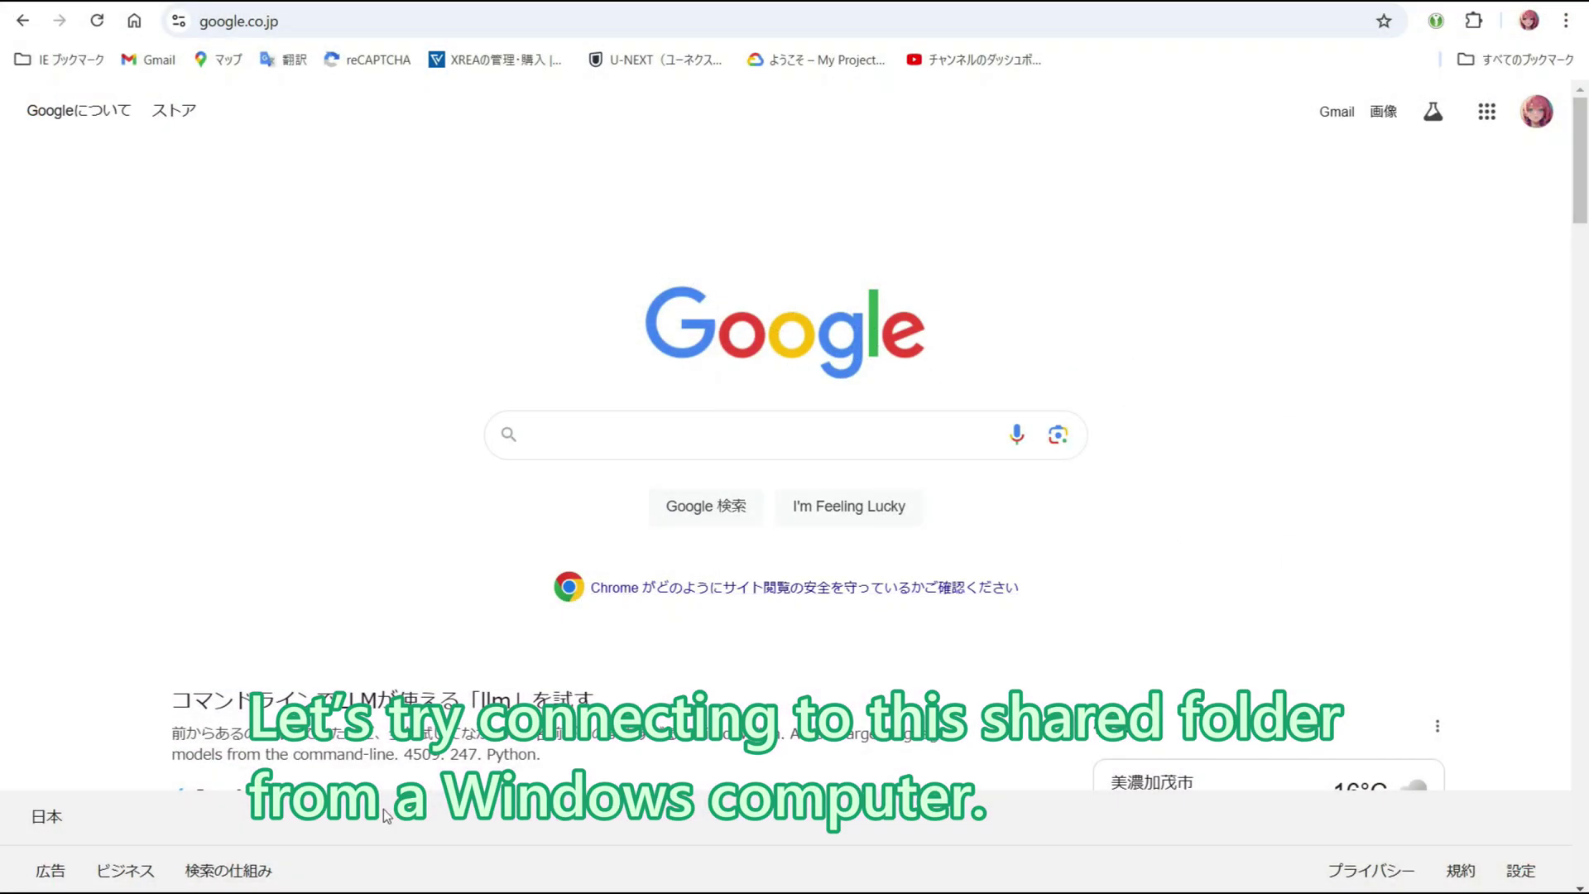
Connect to the network path \\192.168.0.10 through the Run prompt.
{"action": "key", "text": "super+x"}
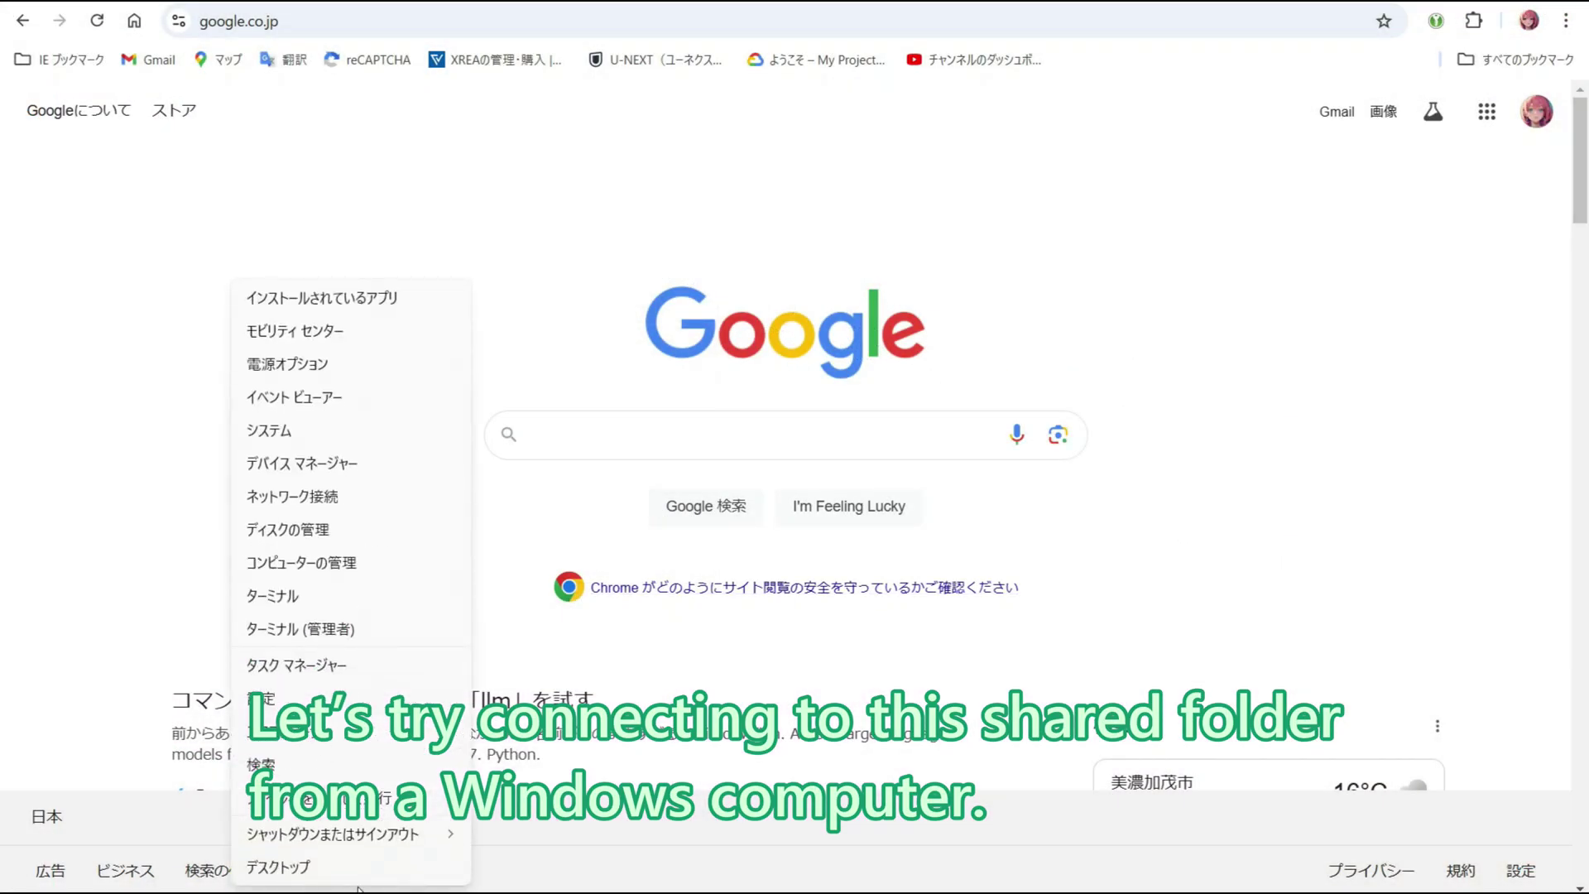
{"action": "key", "text": "r"}
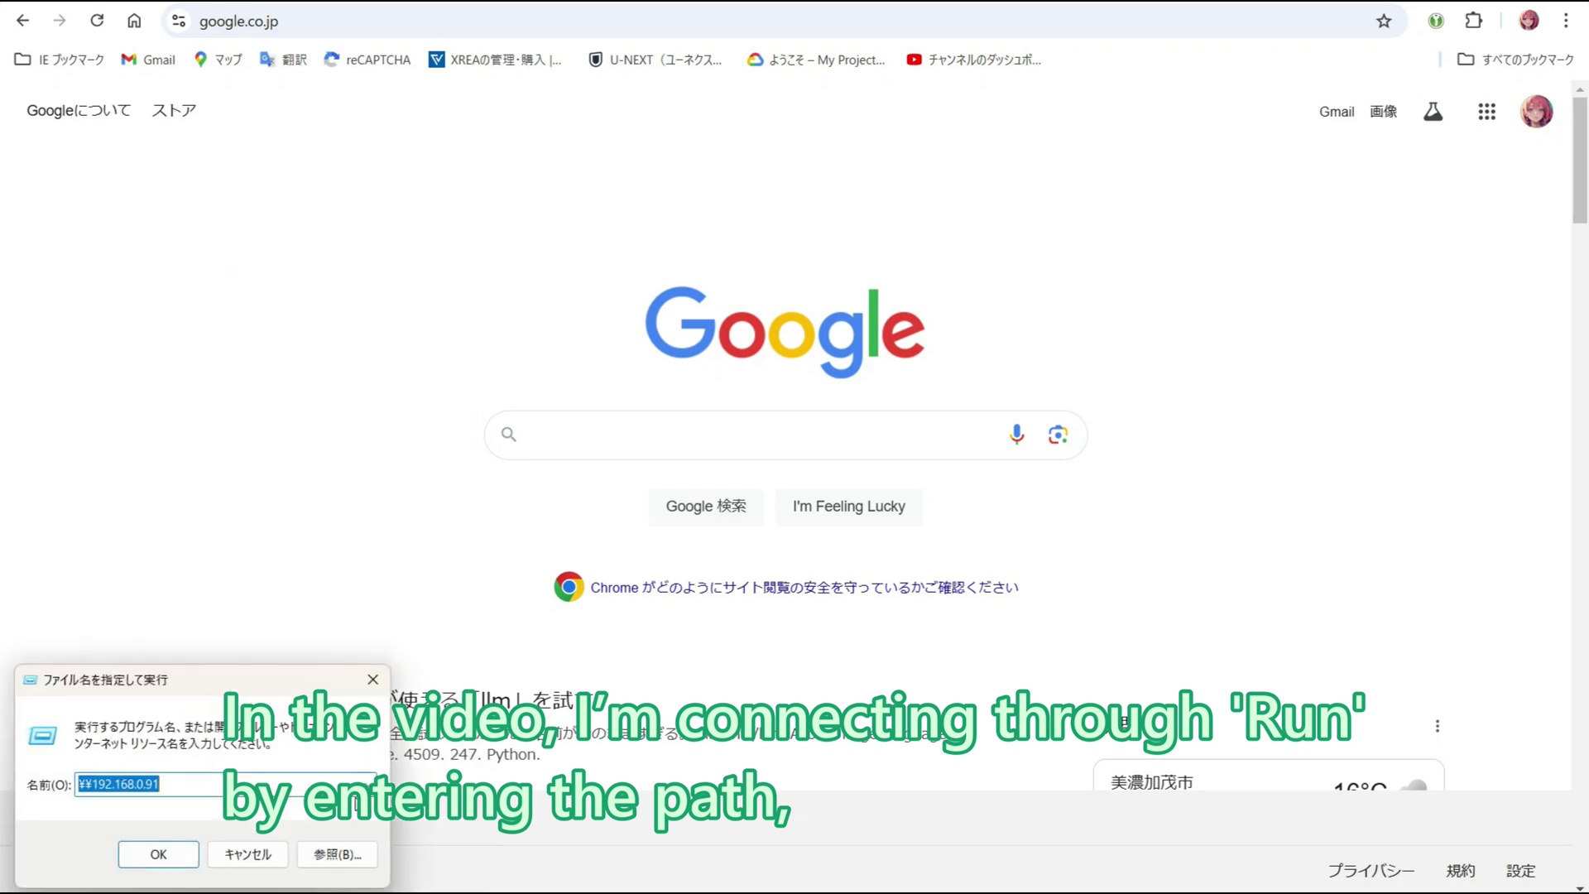
{"action": "type", "text": "\\192.168.0."}
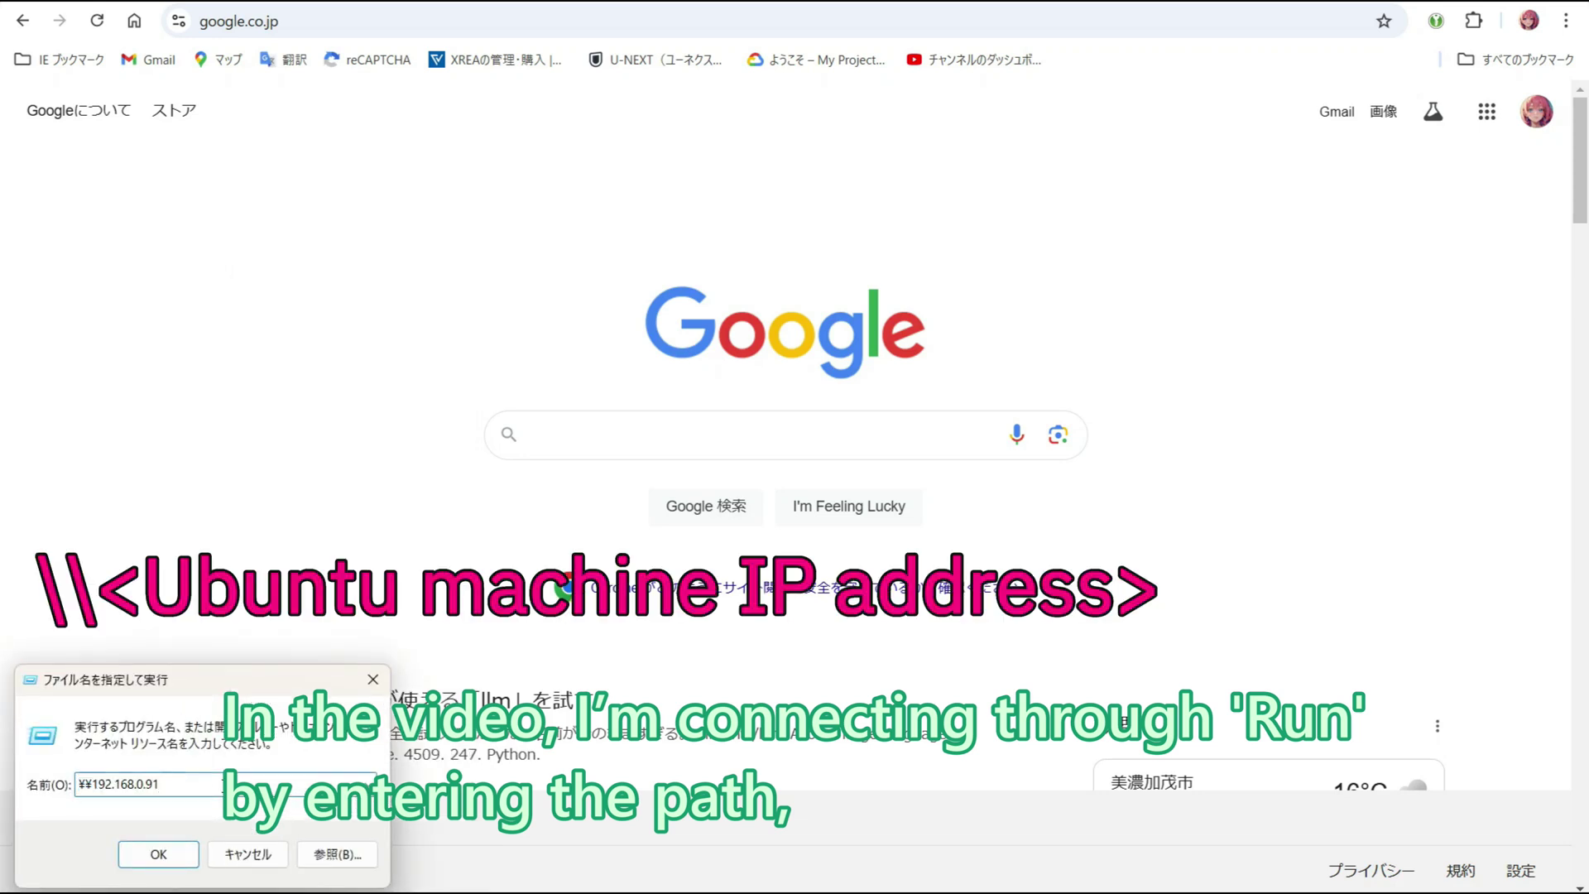
{"action": "type", "text": "10"}
{"action": "left_click", "coordinate": [166, 852]}
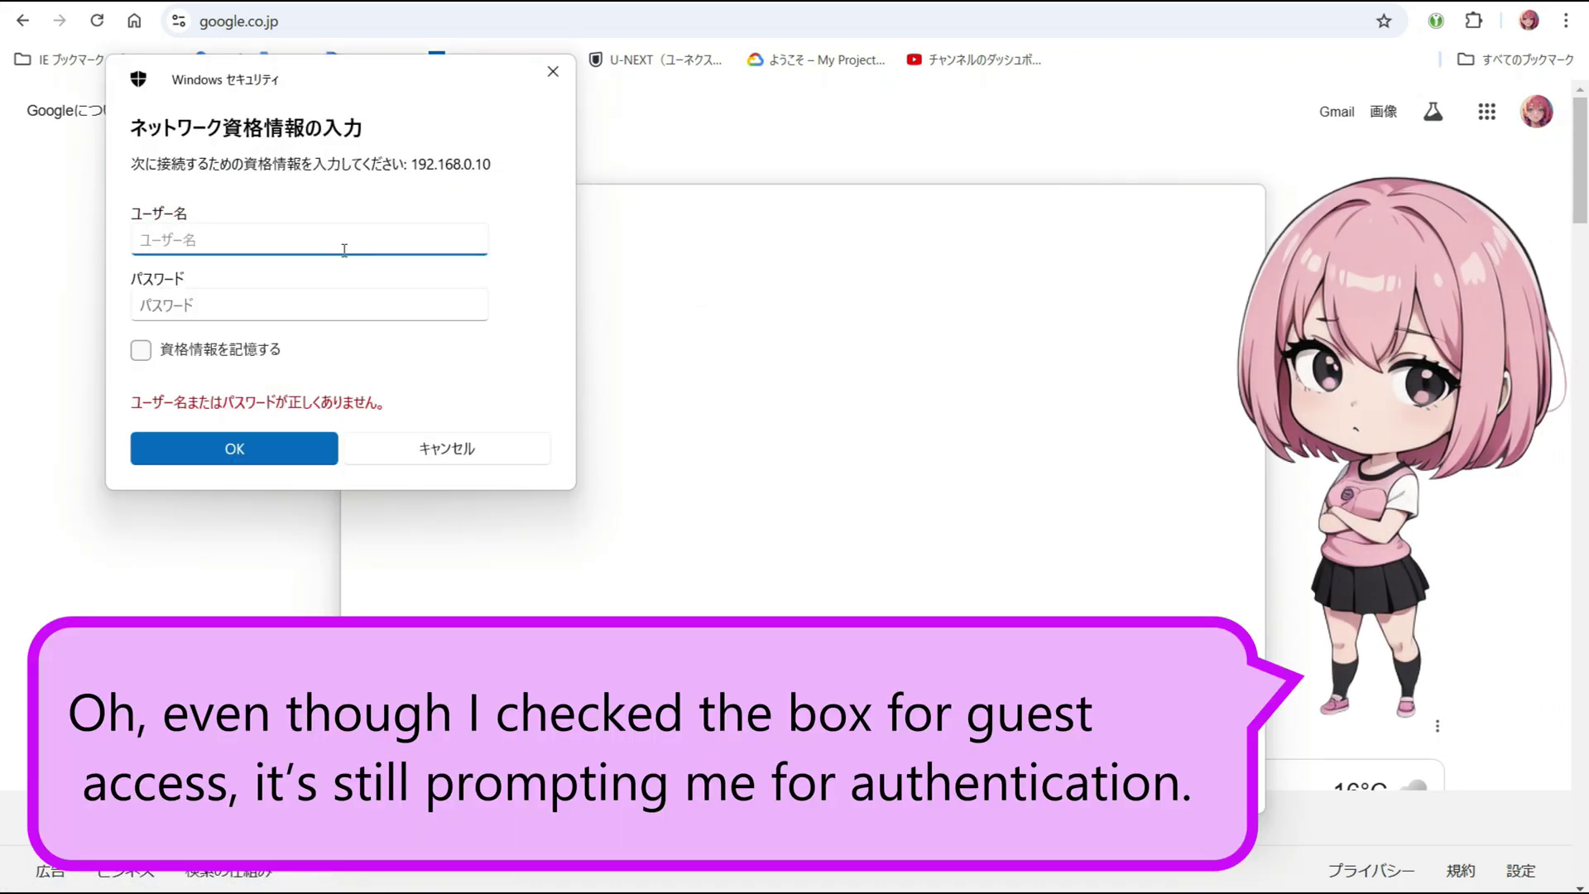
Sign in with the Samba username and password and open the ドキュメント share.
{"action": "key", "text": "Tab"}
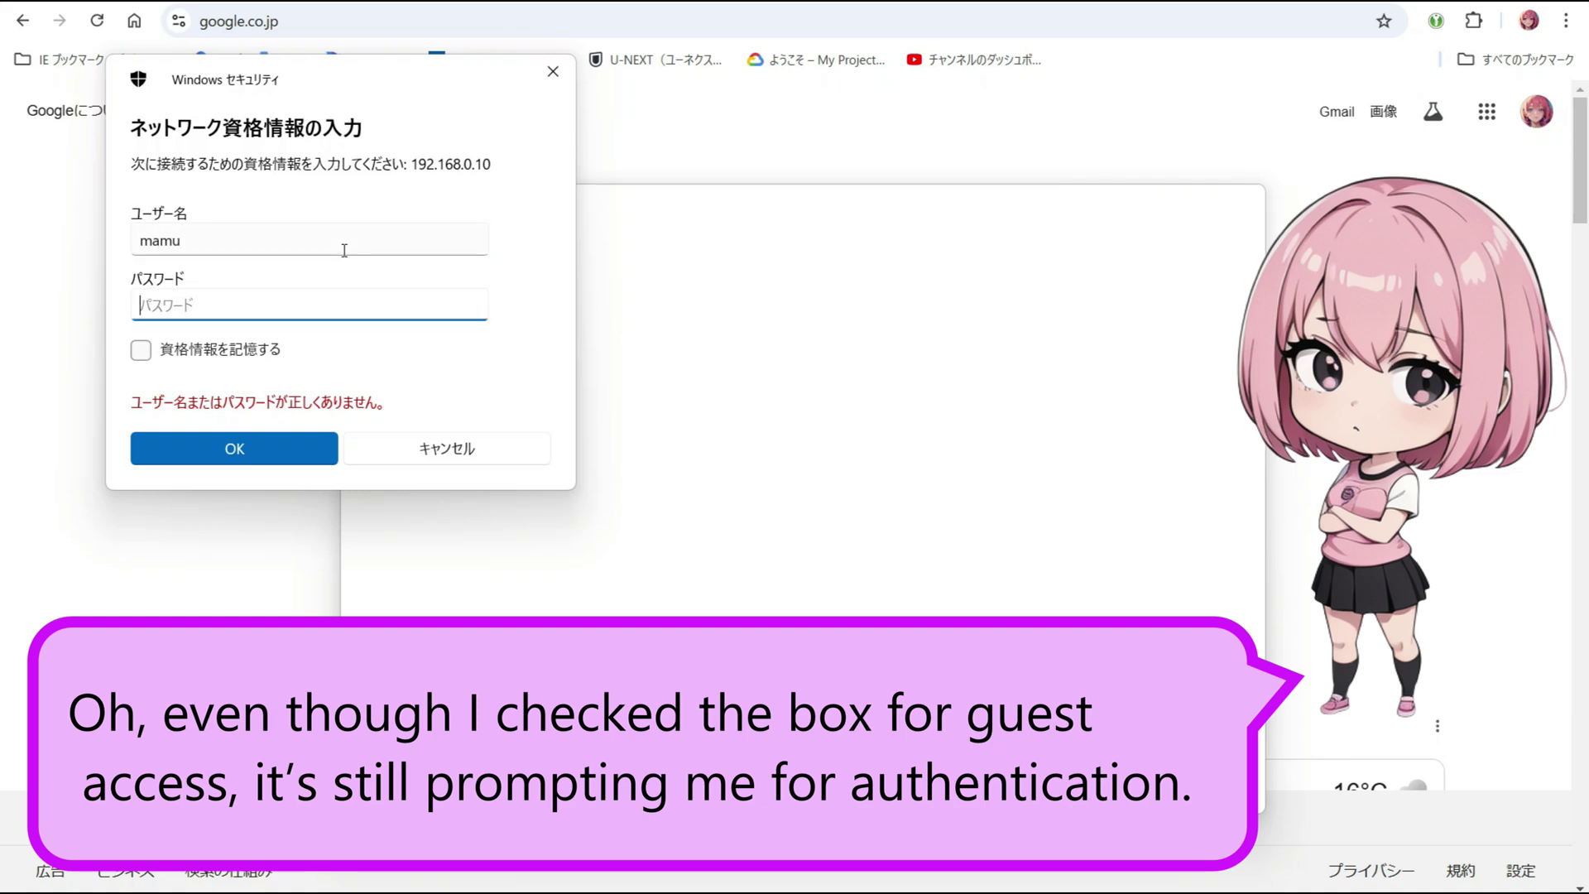
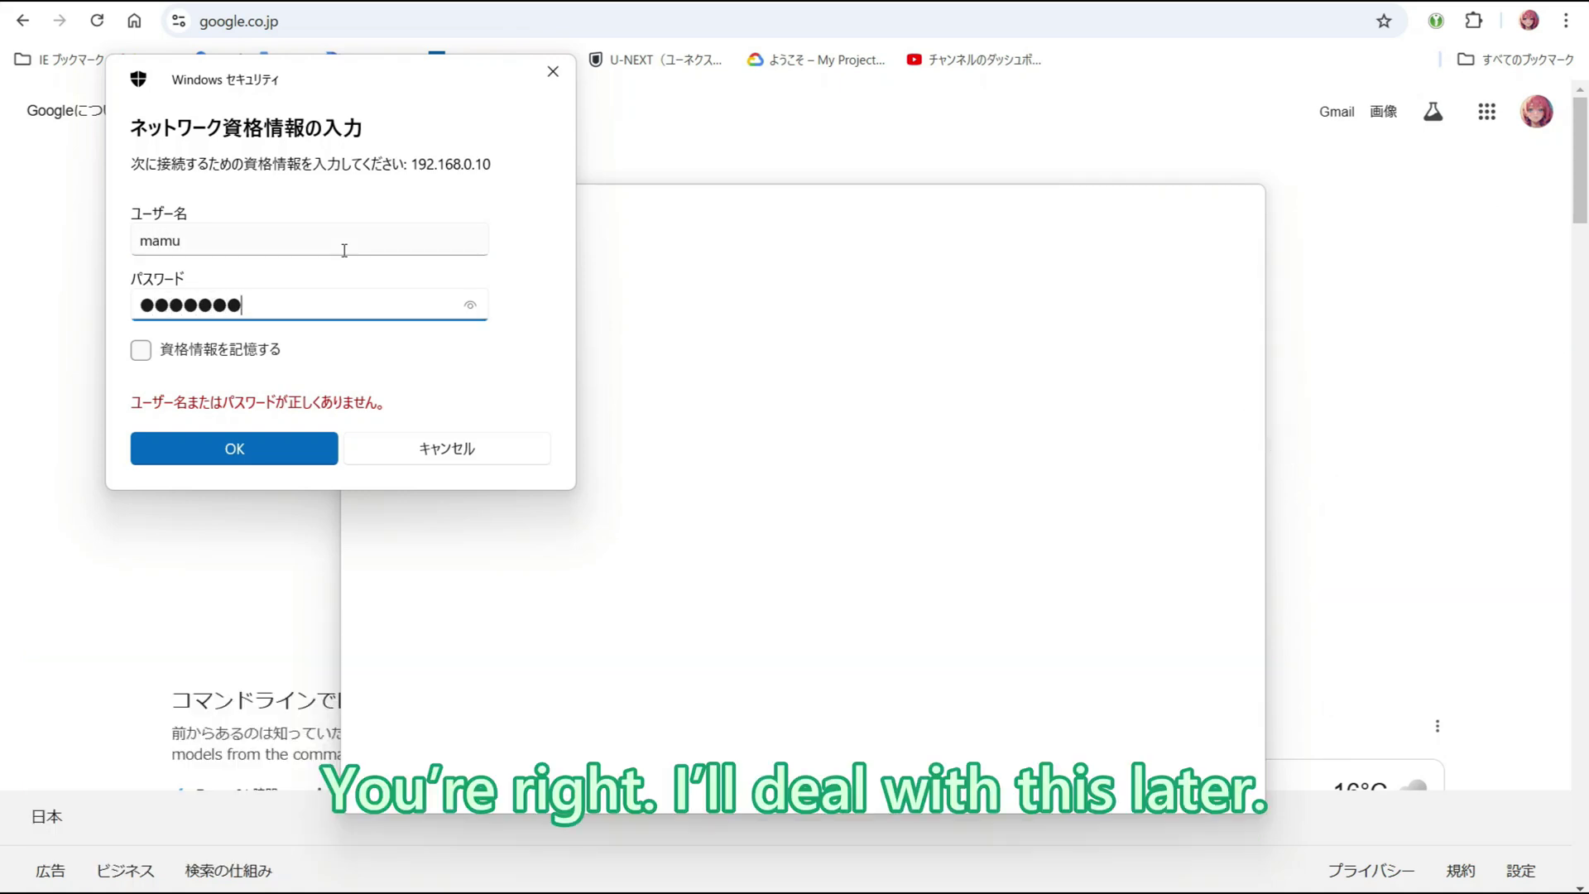
{"action": "key", "text": "Return"}
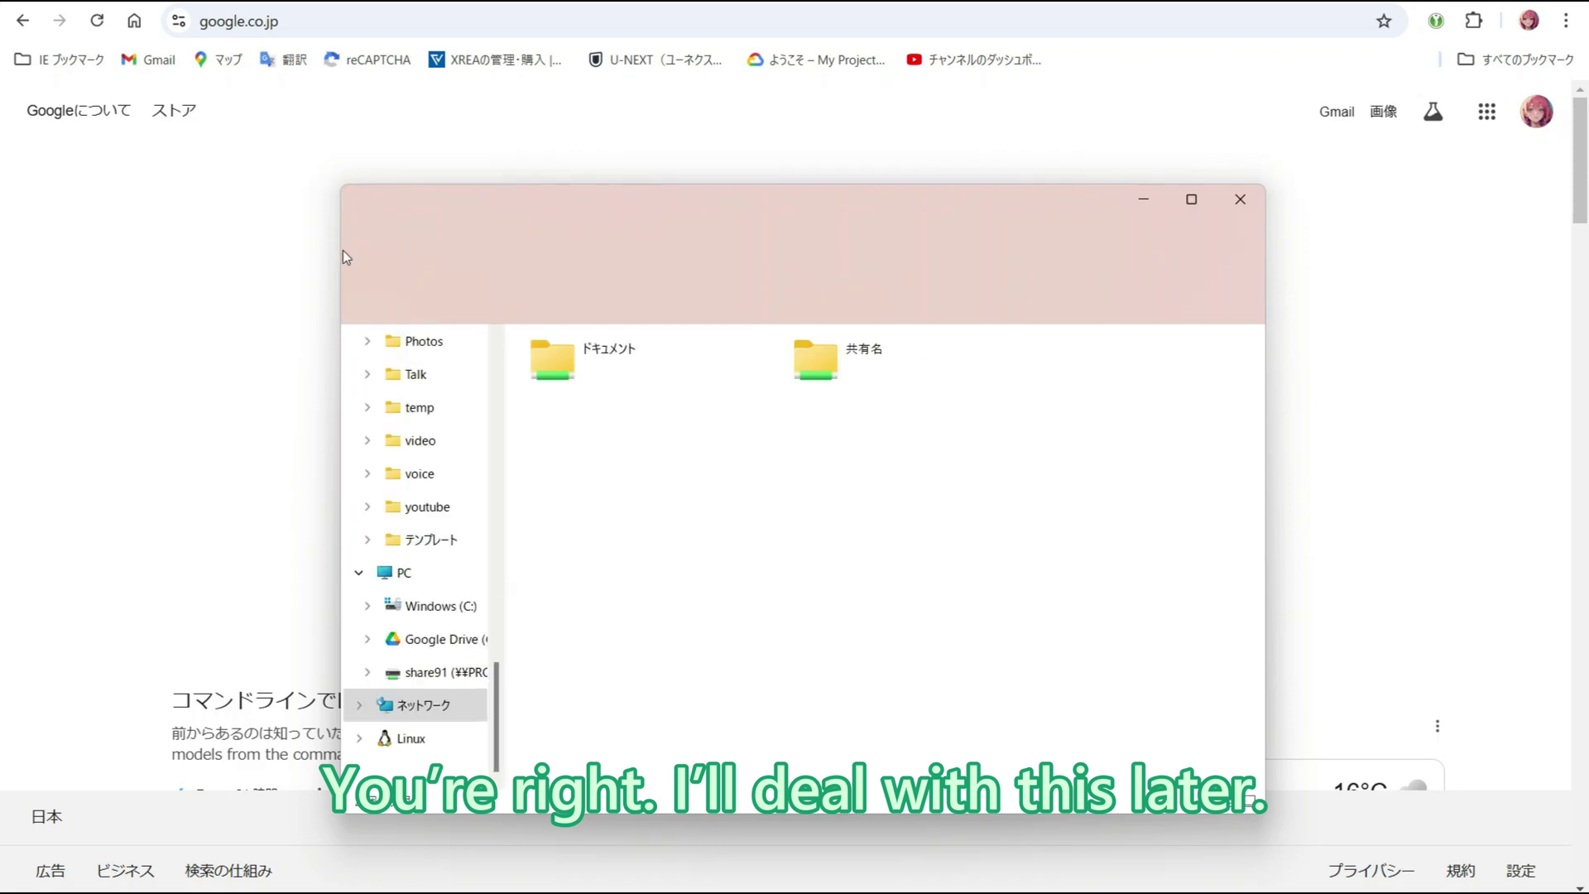
{"action": "double_click", "coordinate": [587, 362]}
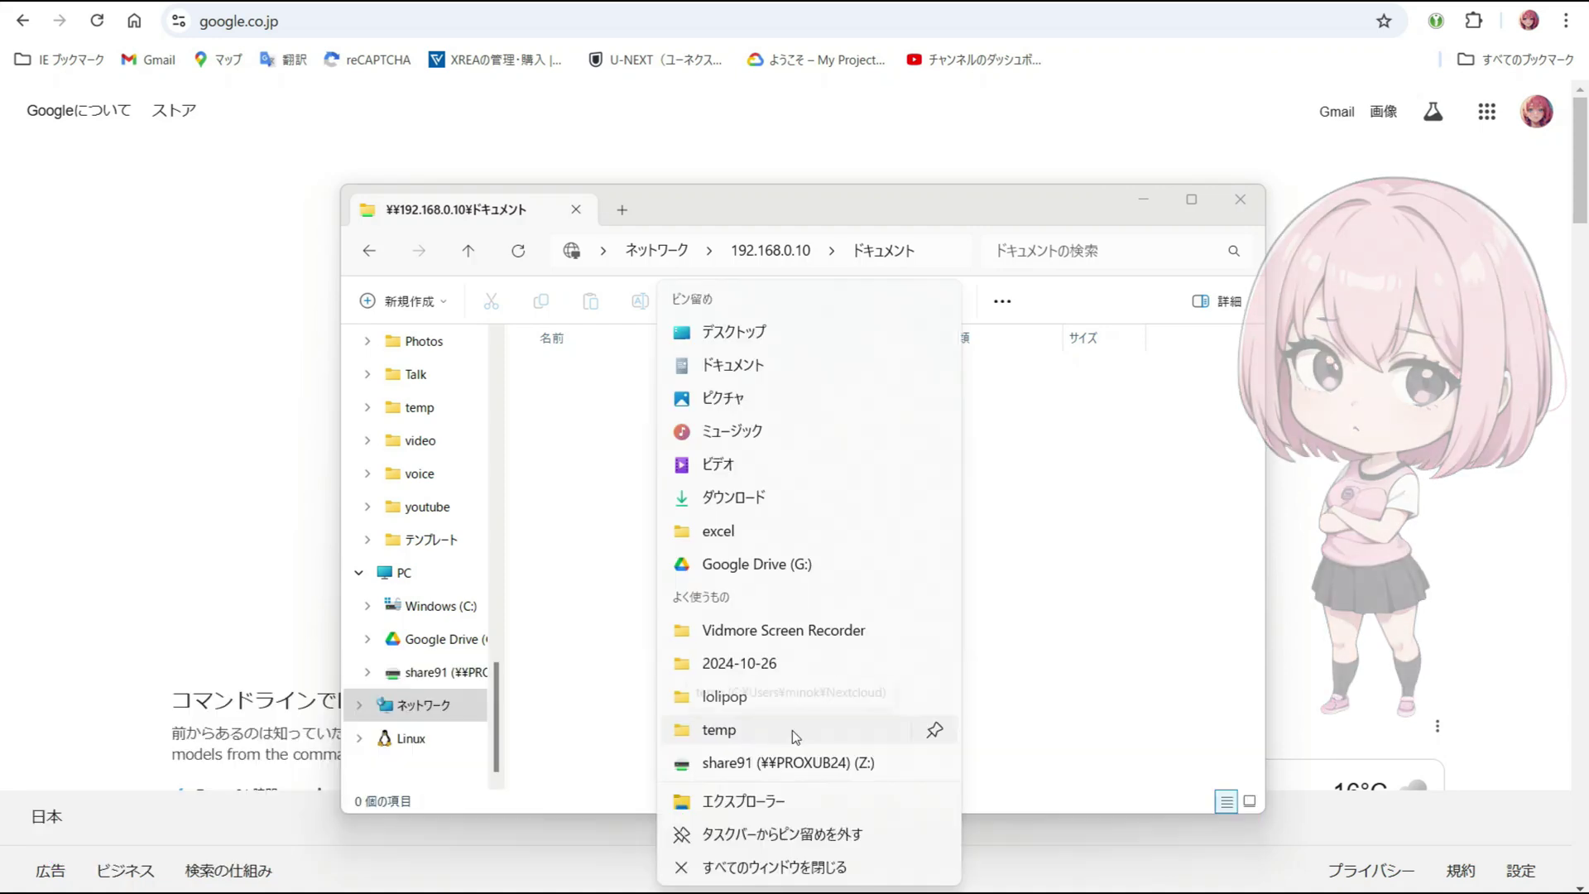
Copy bk28.sql from the temp folder into the ドキュメント share using ここにコピー.
{"action": "left_click", "coordinate": [792, 730]}
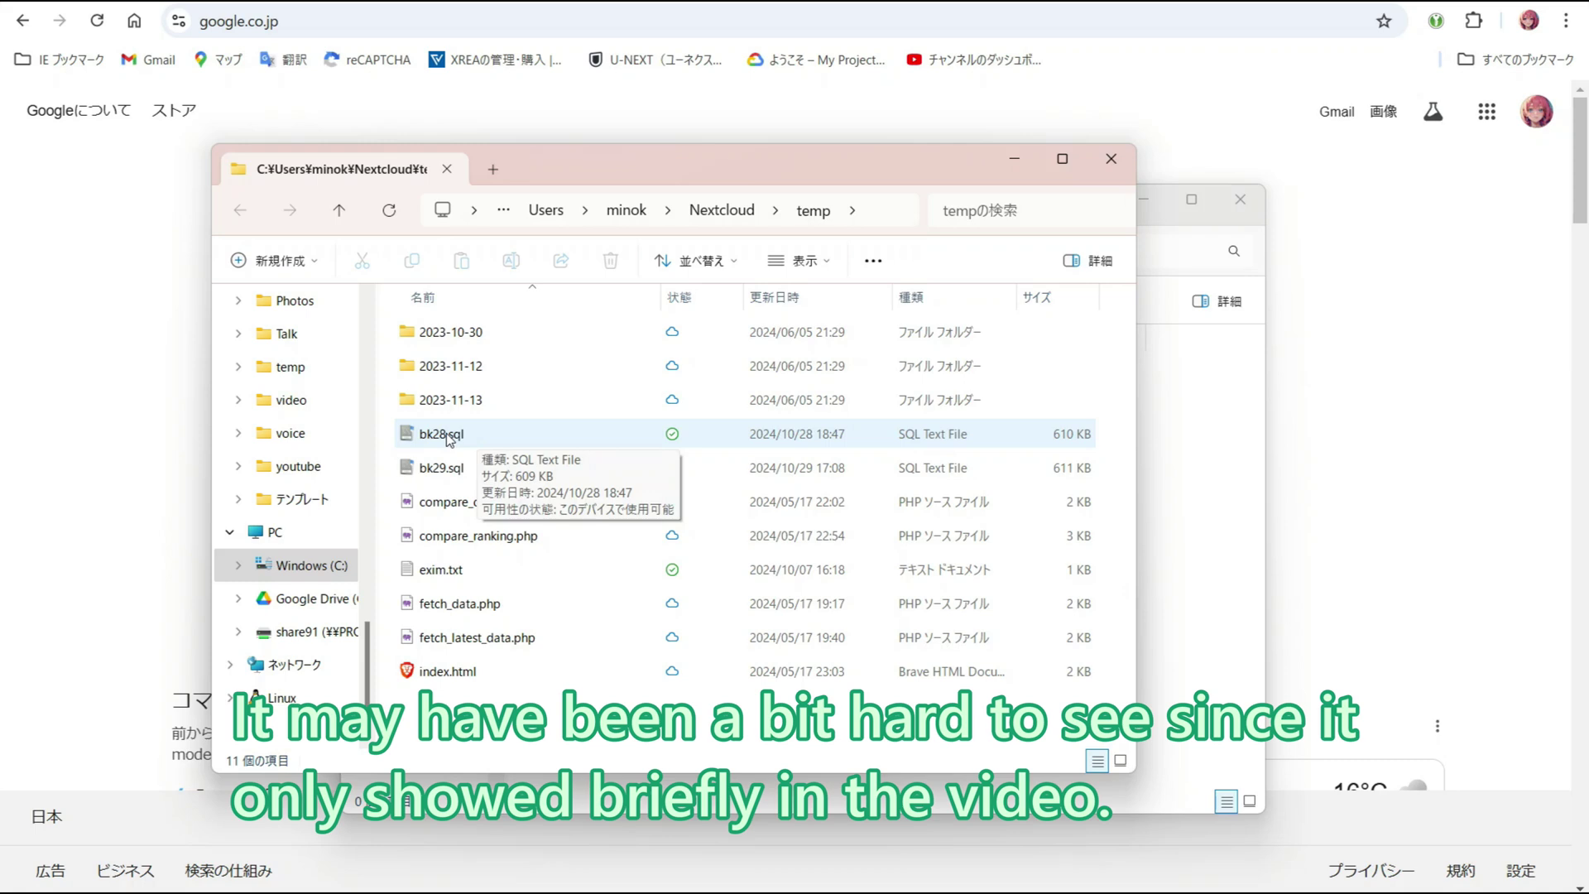
{"action": "left_click_drag", "start_coordinate": [479, 434], "coordinate": [1189, 571]}
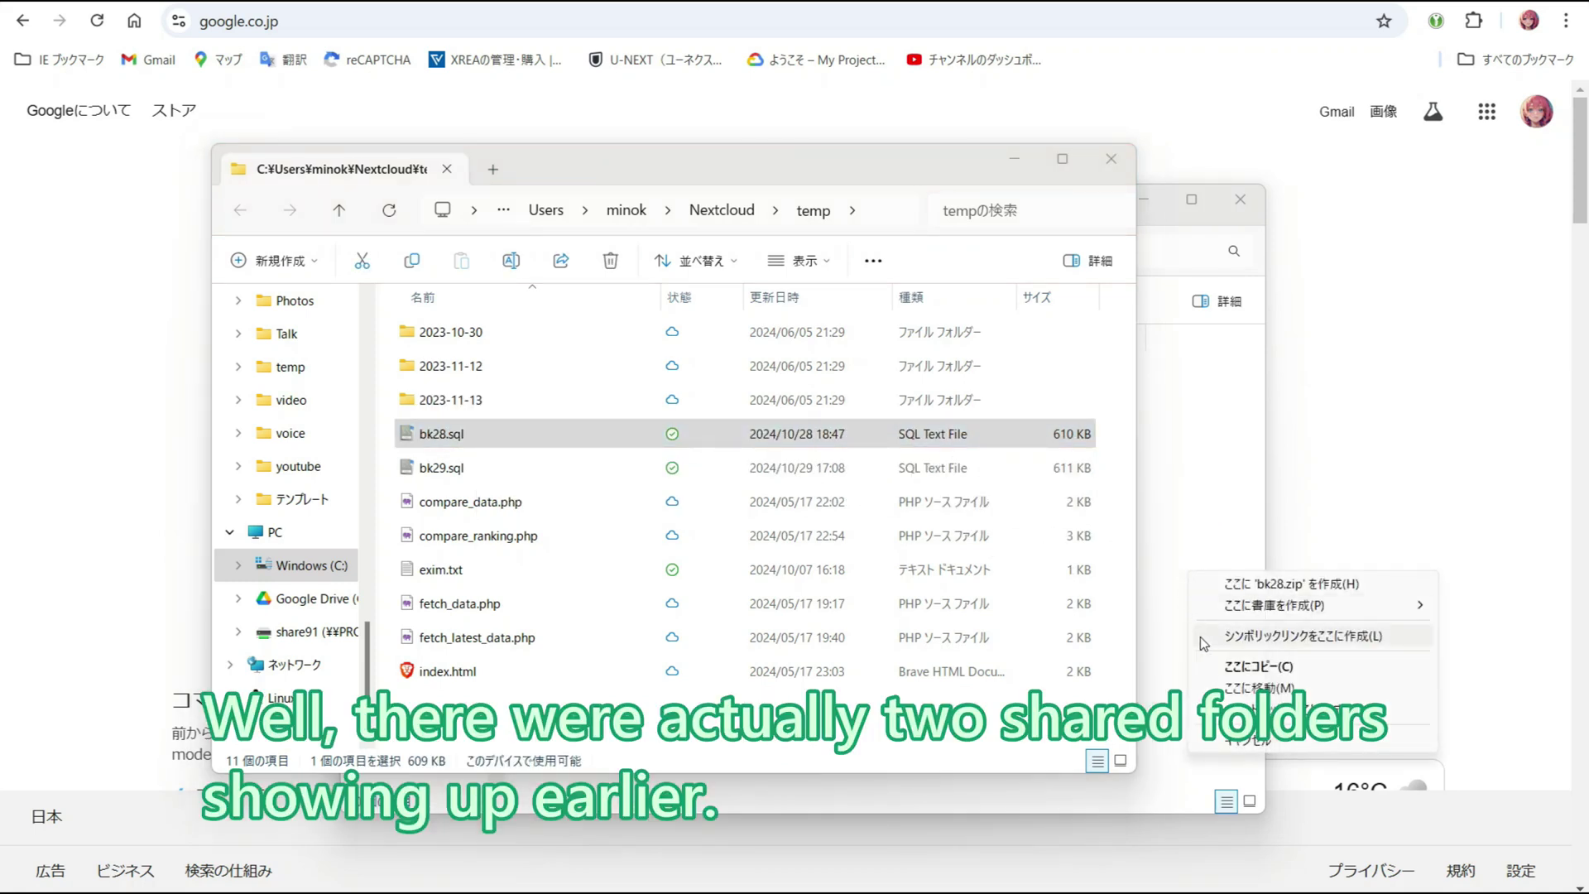
{"action": "left_click", "coordinate": [1219, 667]}
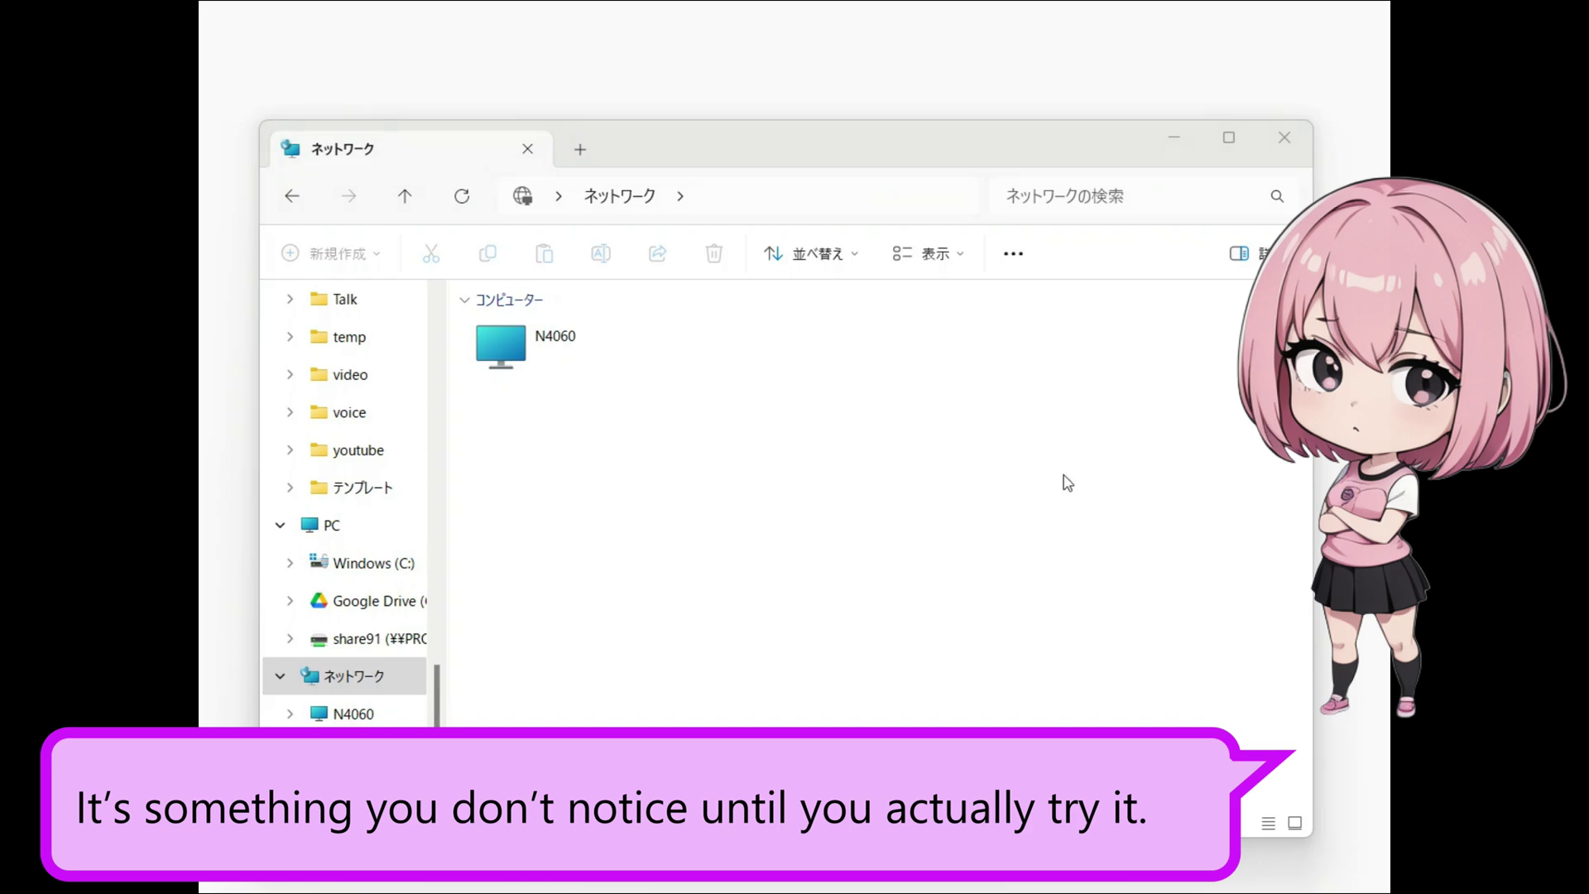
Refresh the Network view via その他のオプションを確認 > 最新の情報に更新.
{"action": "right_click", "coordinate": [799, 493]}
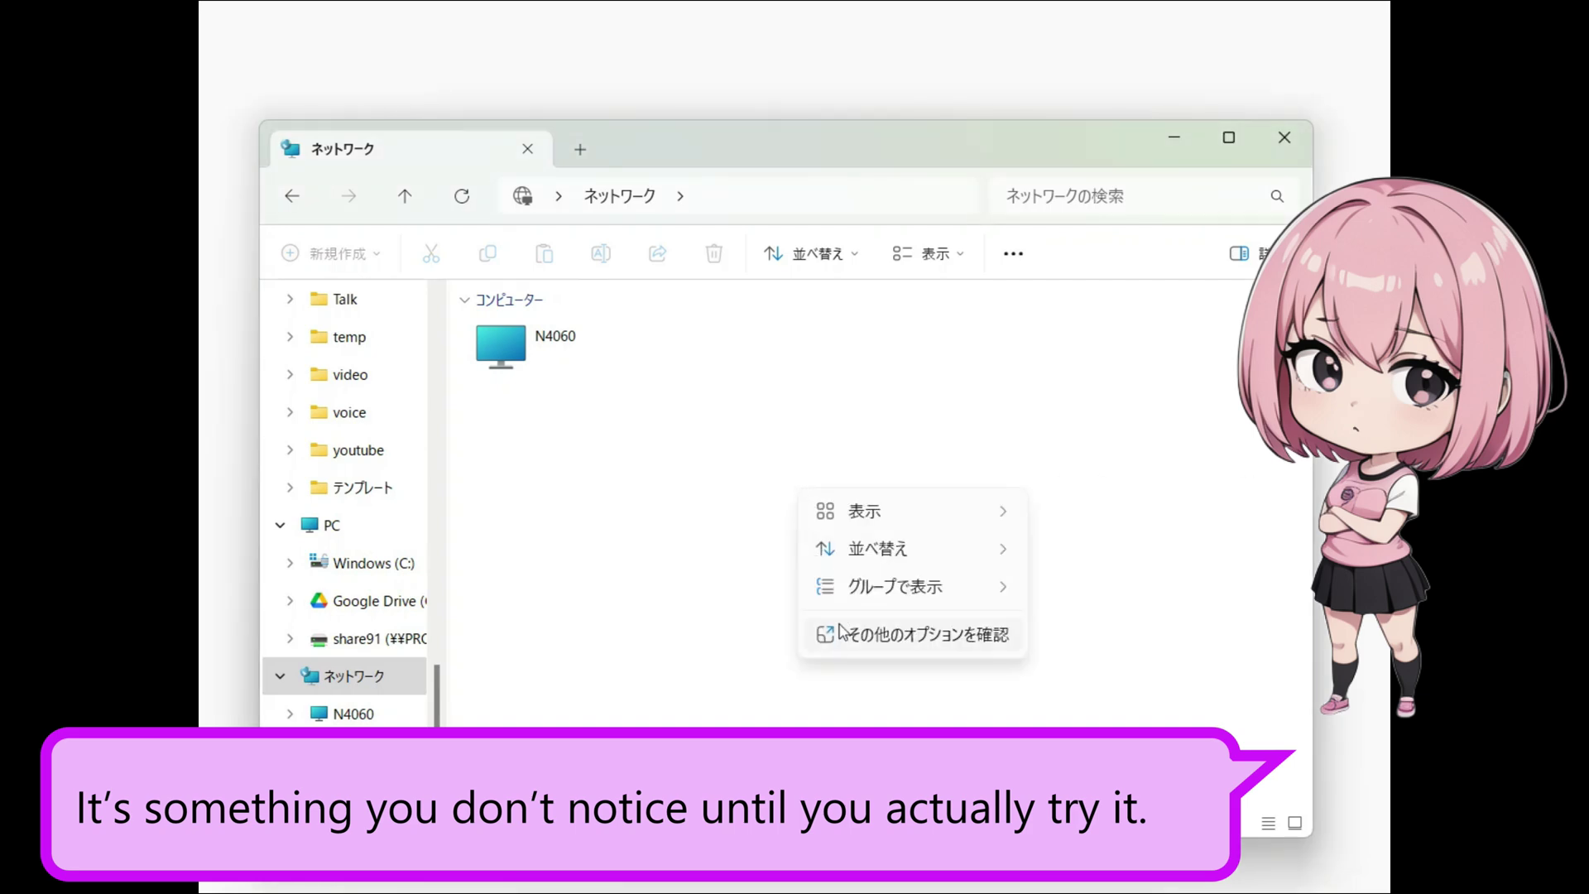
{"action": "left_click", "coordinate": [842, 633]}
{"action": "left_click", "coordinate": [848, 584]}
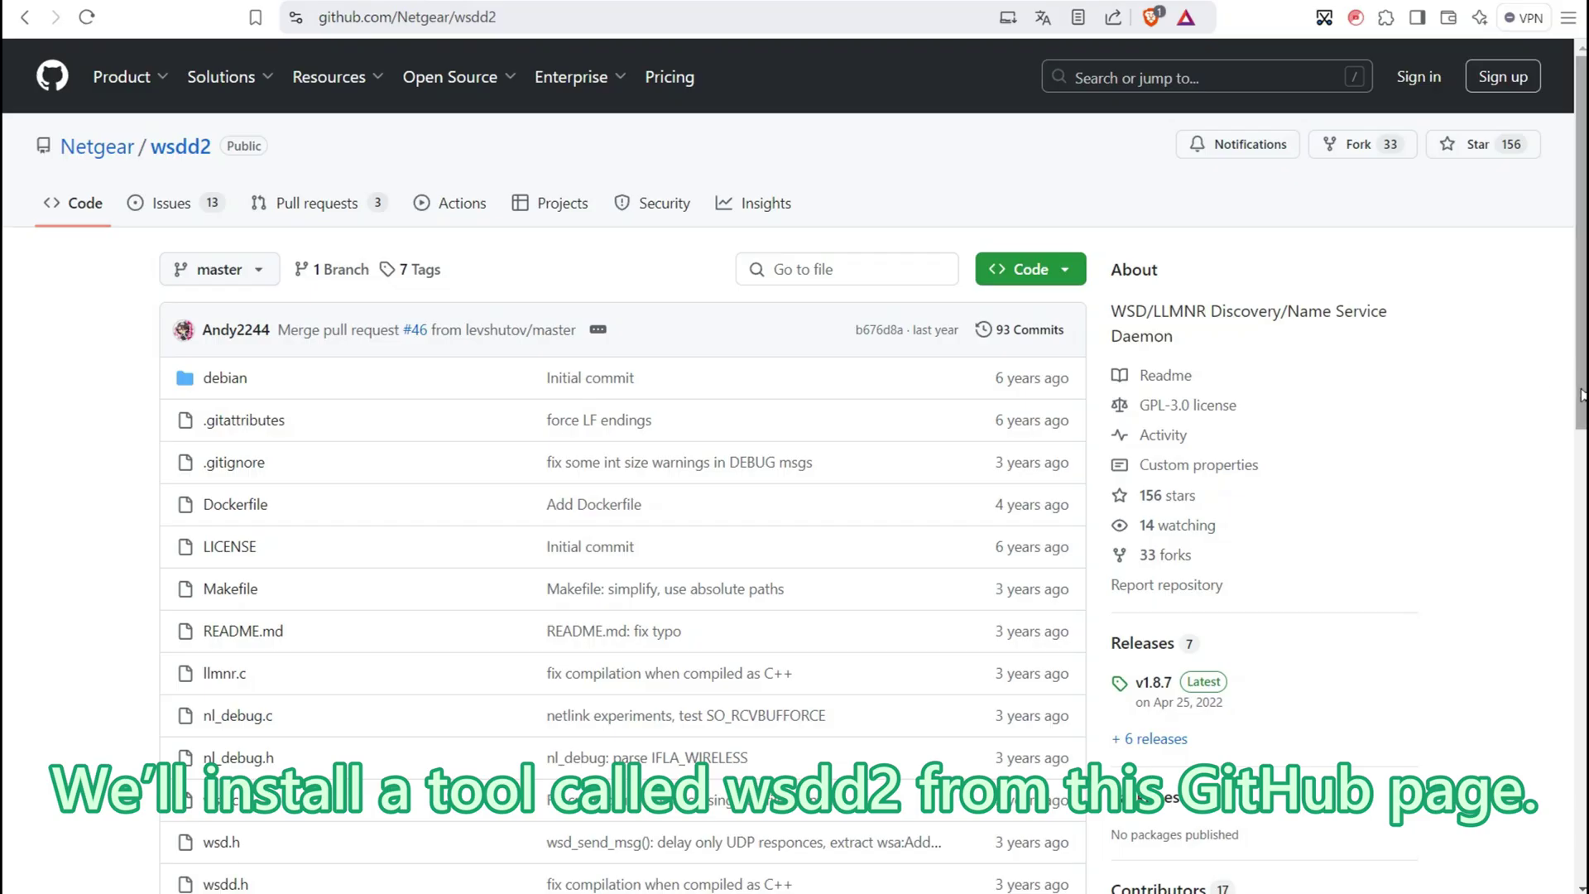
Scroll the Netgear/wsdd2 GitHub page down to its README section.
{"action": "left_click_drag", "start_coordinate": [1578, 393], "coordinate": [1578, 739]}
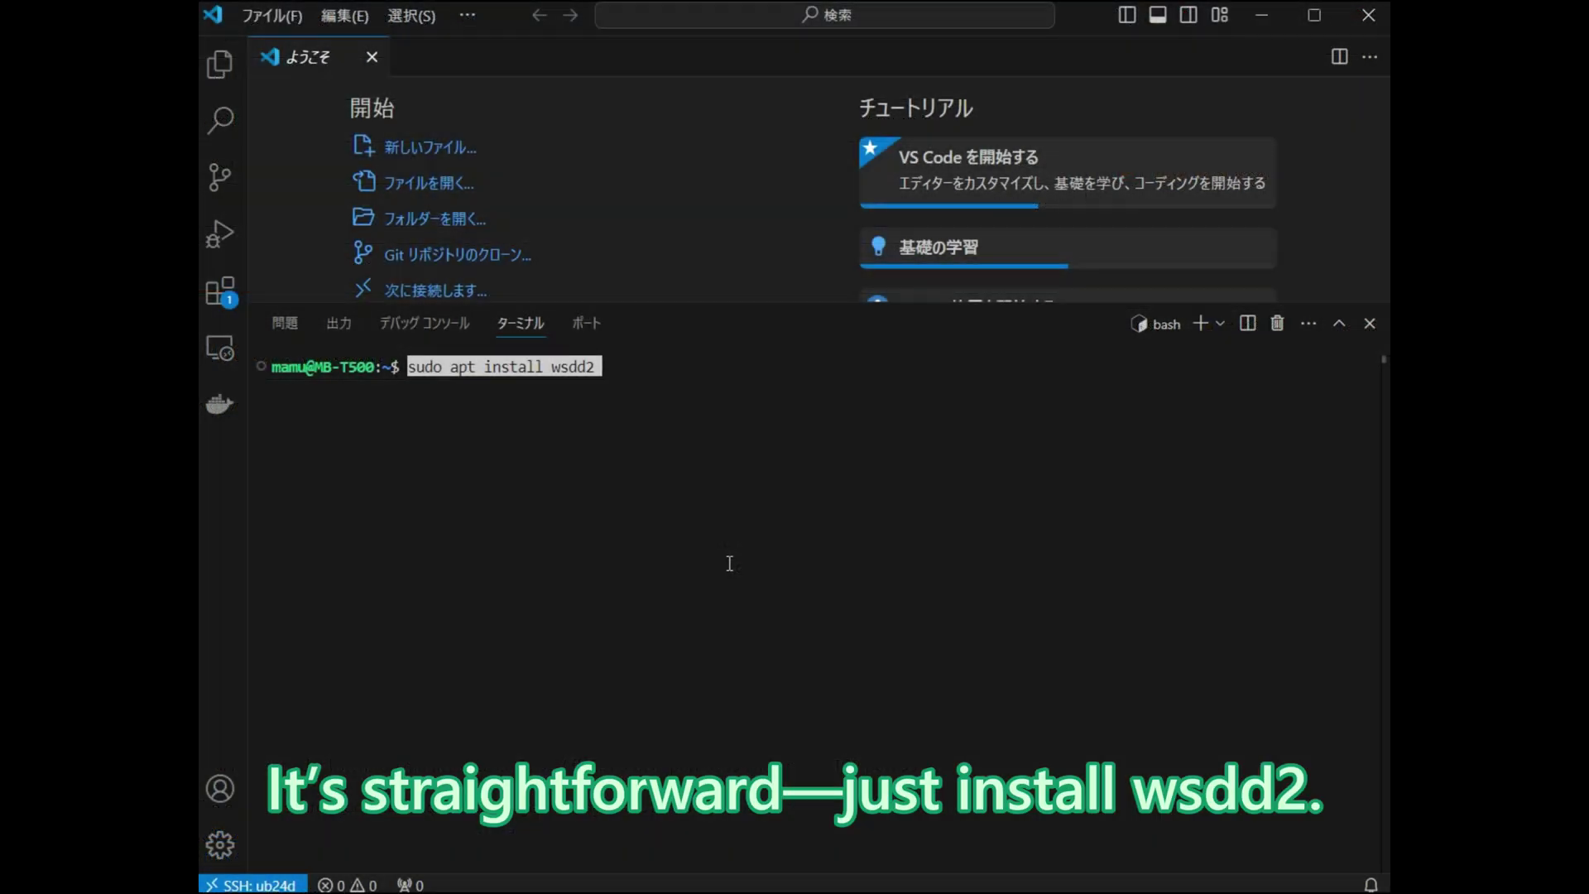
Run sudo apt install wsdd2 and supply the sudo password.
{"action": "key", "text": "Return"}
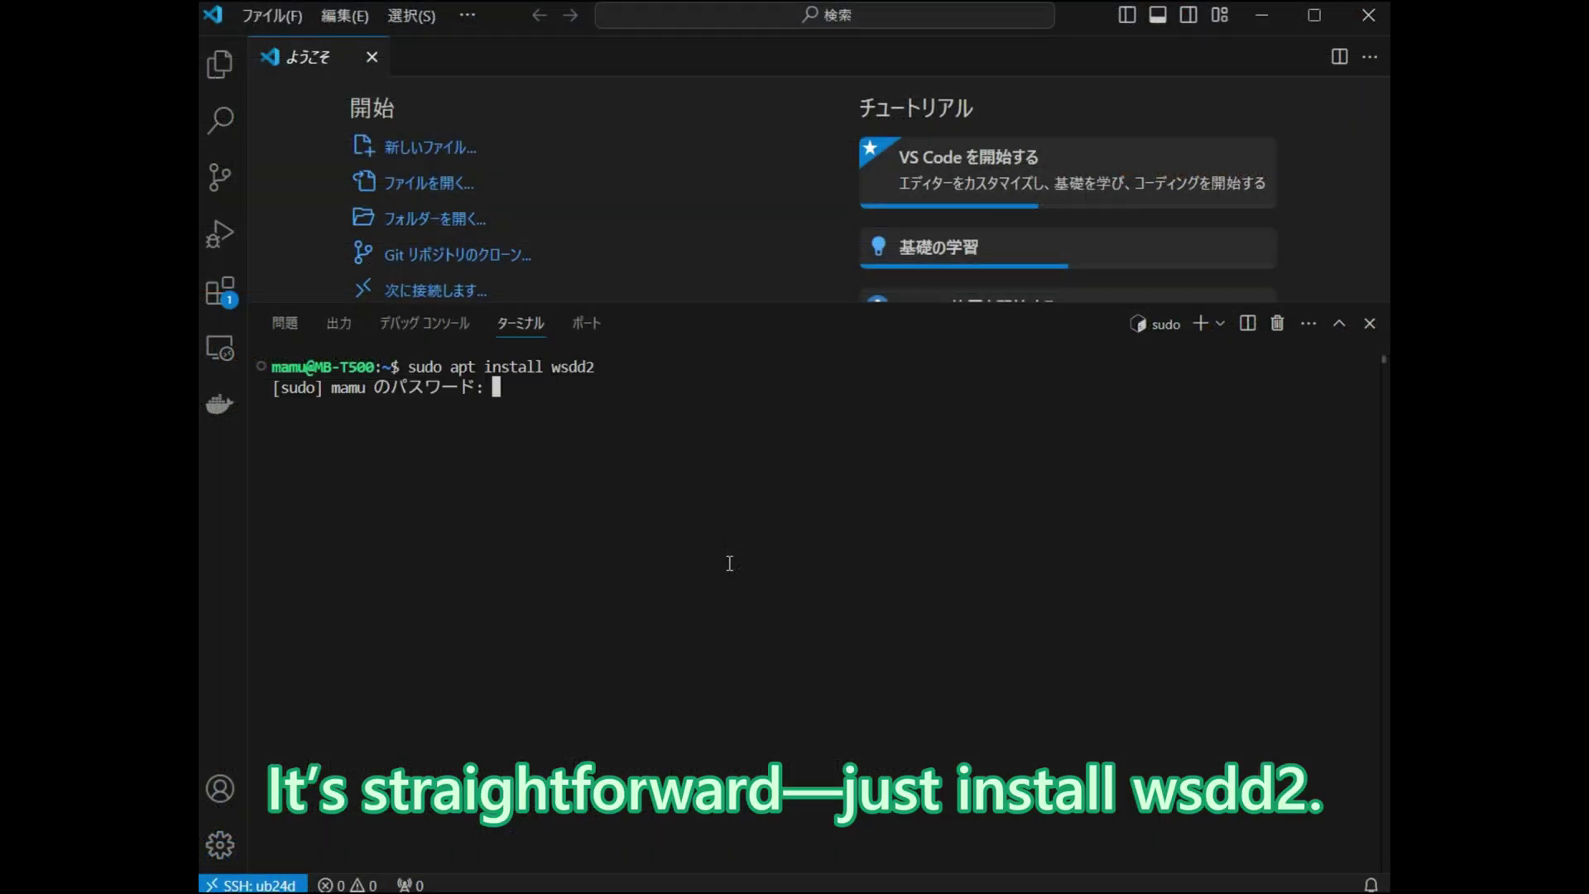
{"action": "key", "text": "Return"}
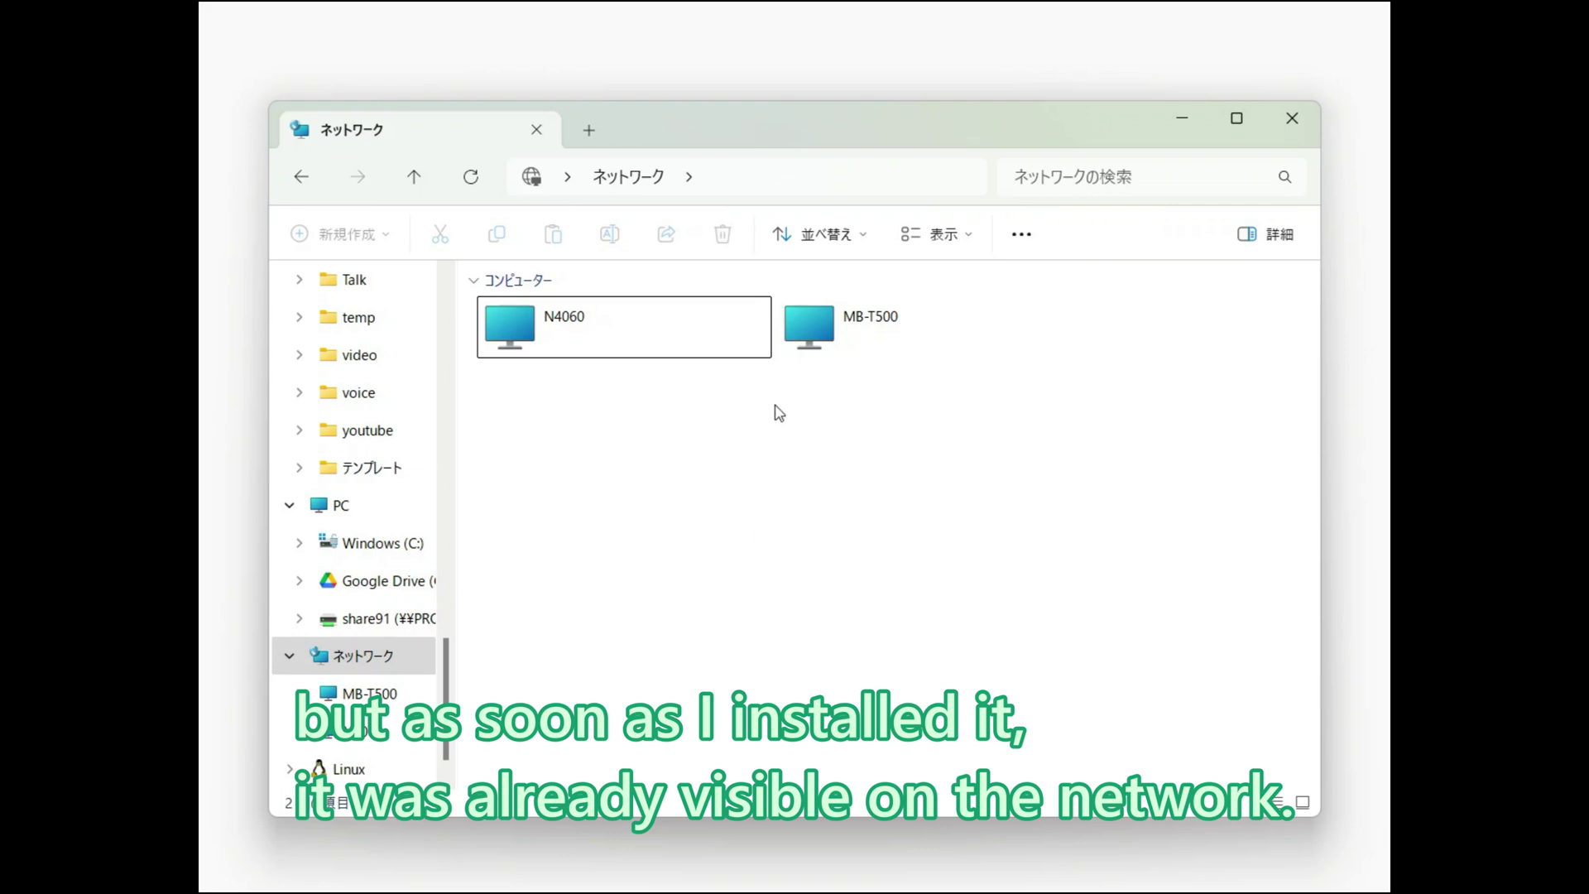
Open MB-T500 from the Network view and enter the username in its credentials prompt.
{"action": "left_click", "coordinate": [821, 321]}
{"action": "double_click", "coordinate": [821, 321]}
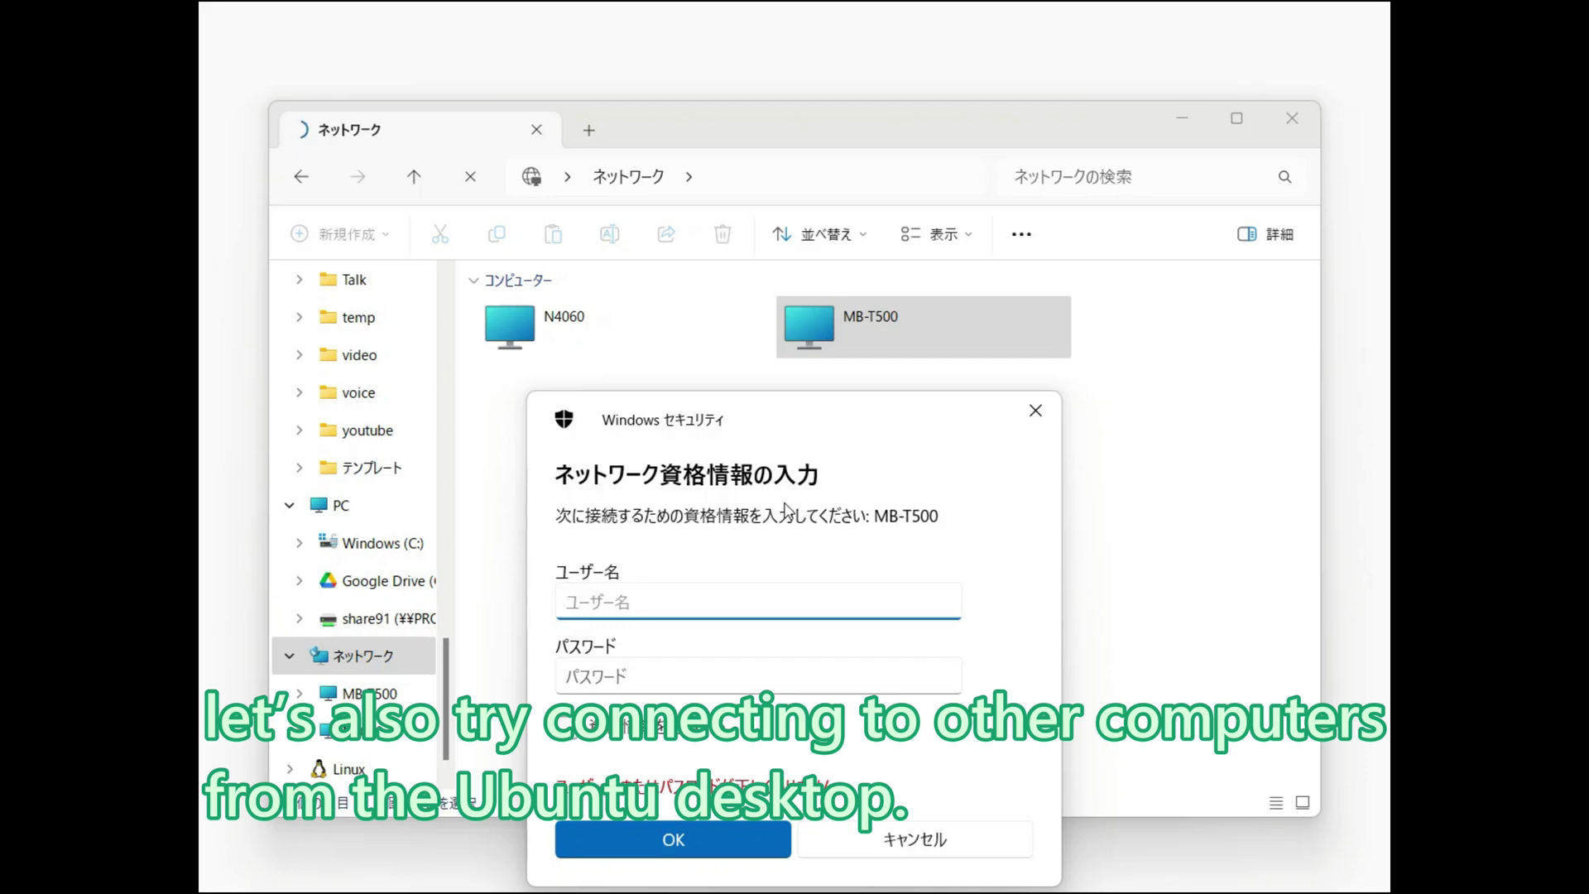
{"action": "type", "text": "mamu"}
{"action": "key", "text": "Tab"}
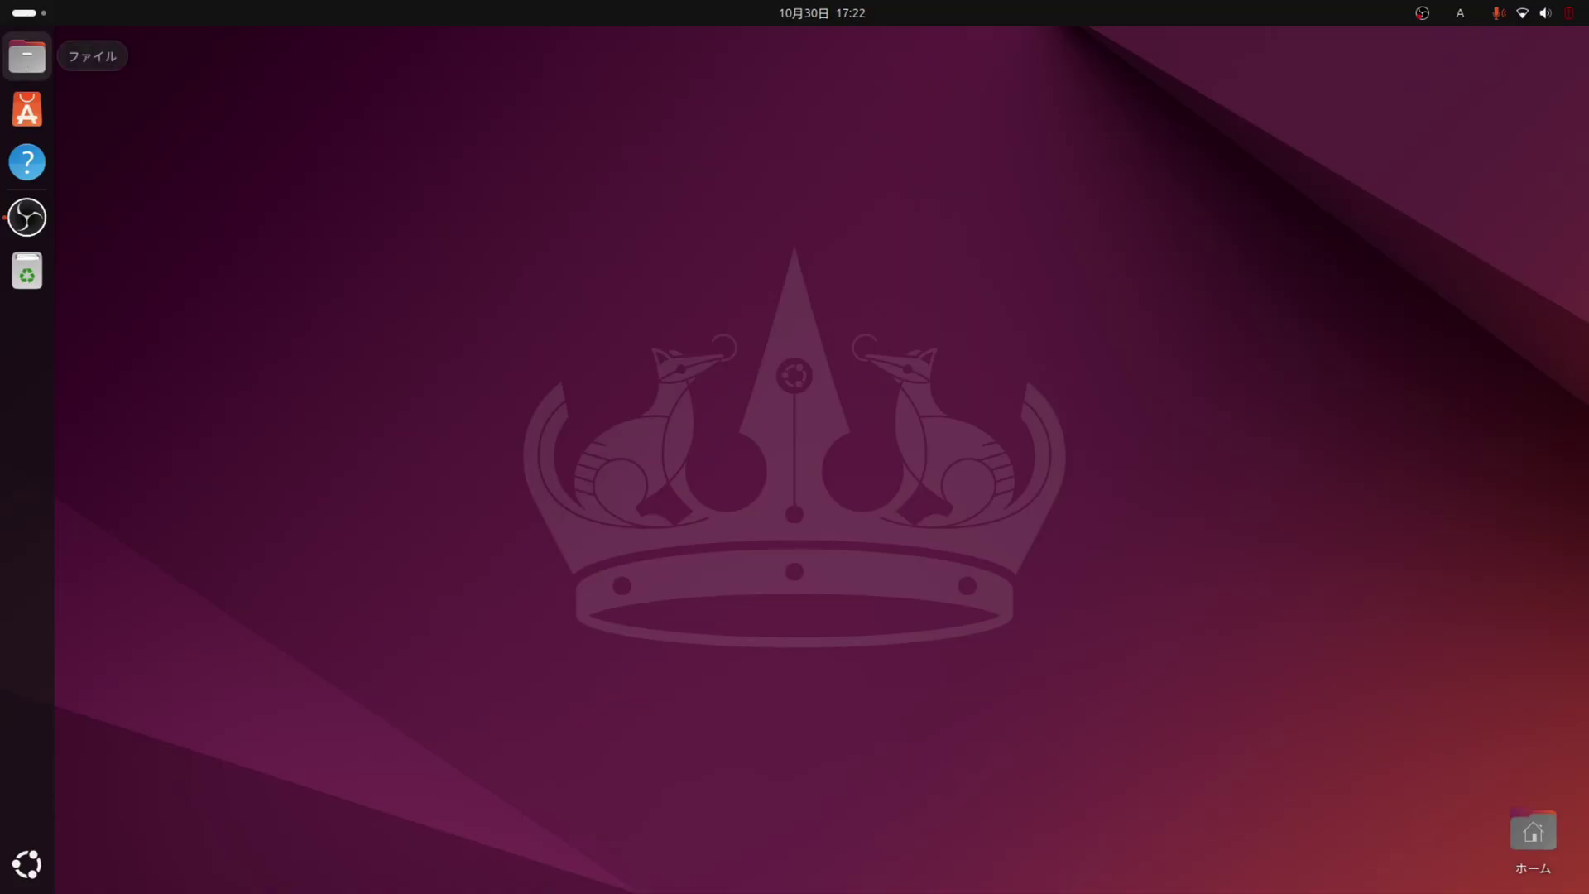
Connect to the server smb://192.168.0.91/ from Other Locations.
{"action": "left_click", "coordinate": [27, 56]}
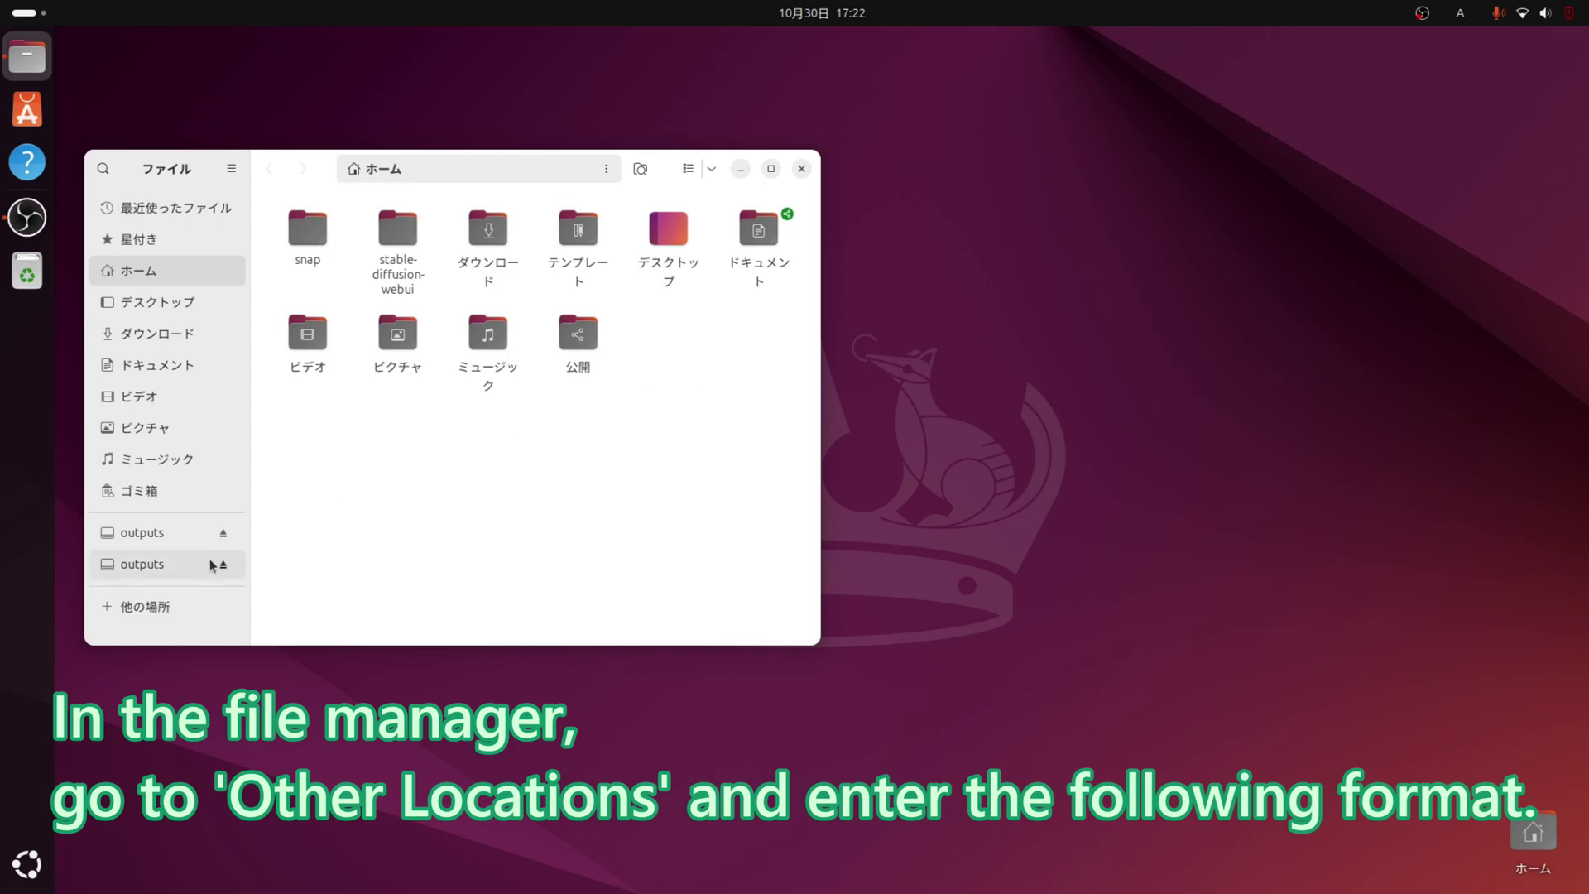
{"action": "left_click", "coordinate": [139, 609]}
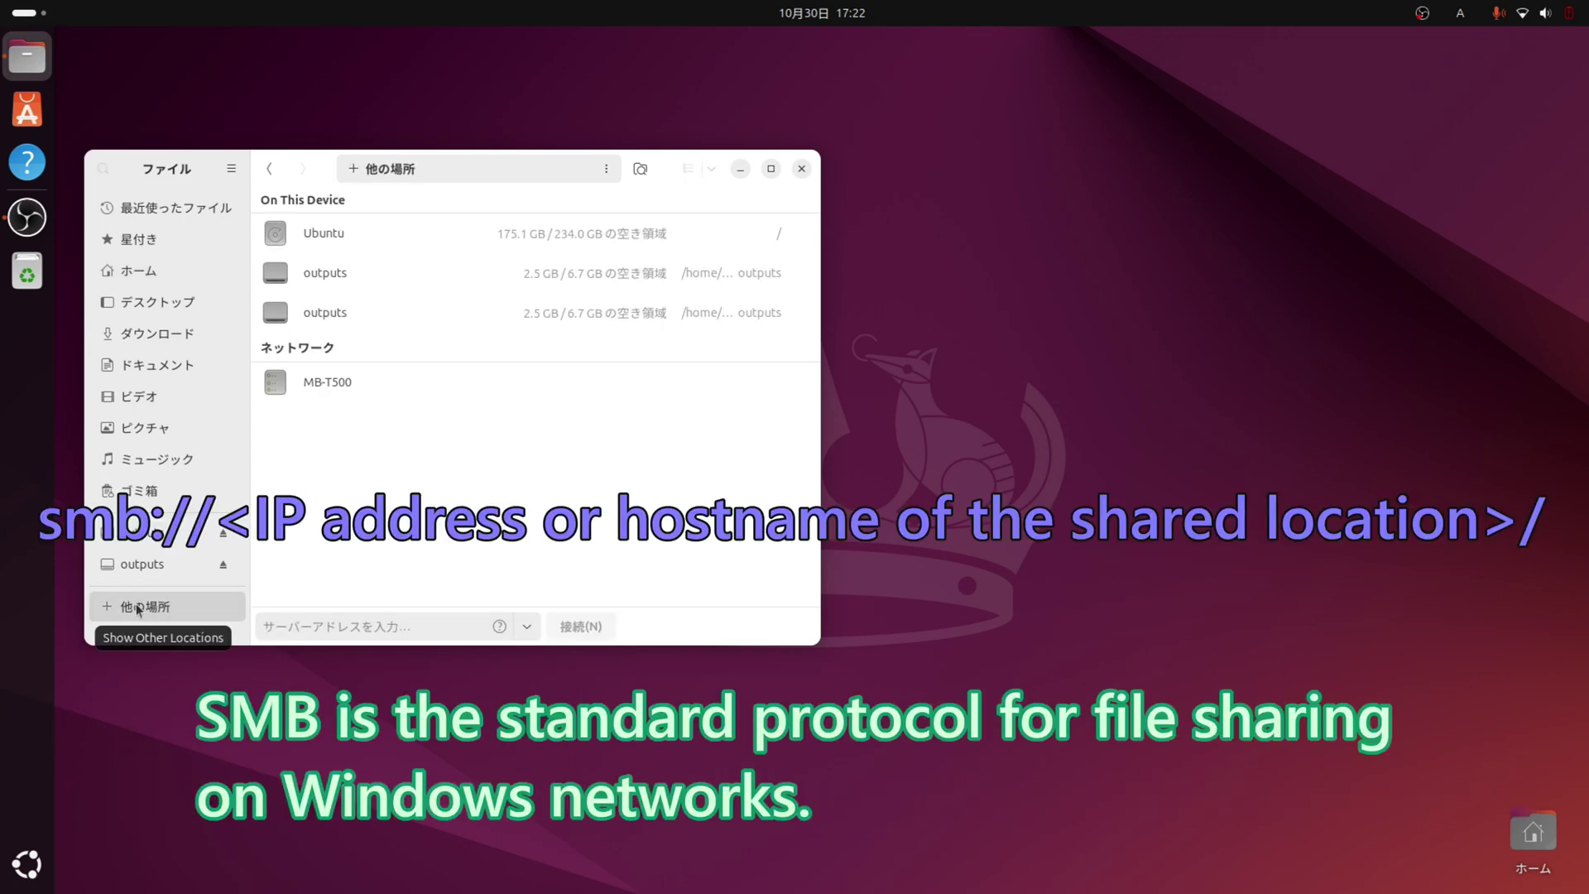
{"action": "left_click", "coordinate": [347, 627]}
{"action": "type", "text": "smb://192.168.0.91/"}
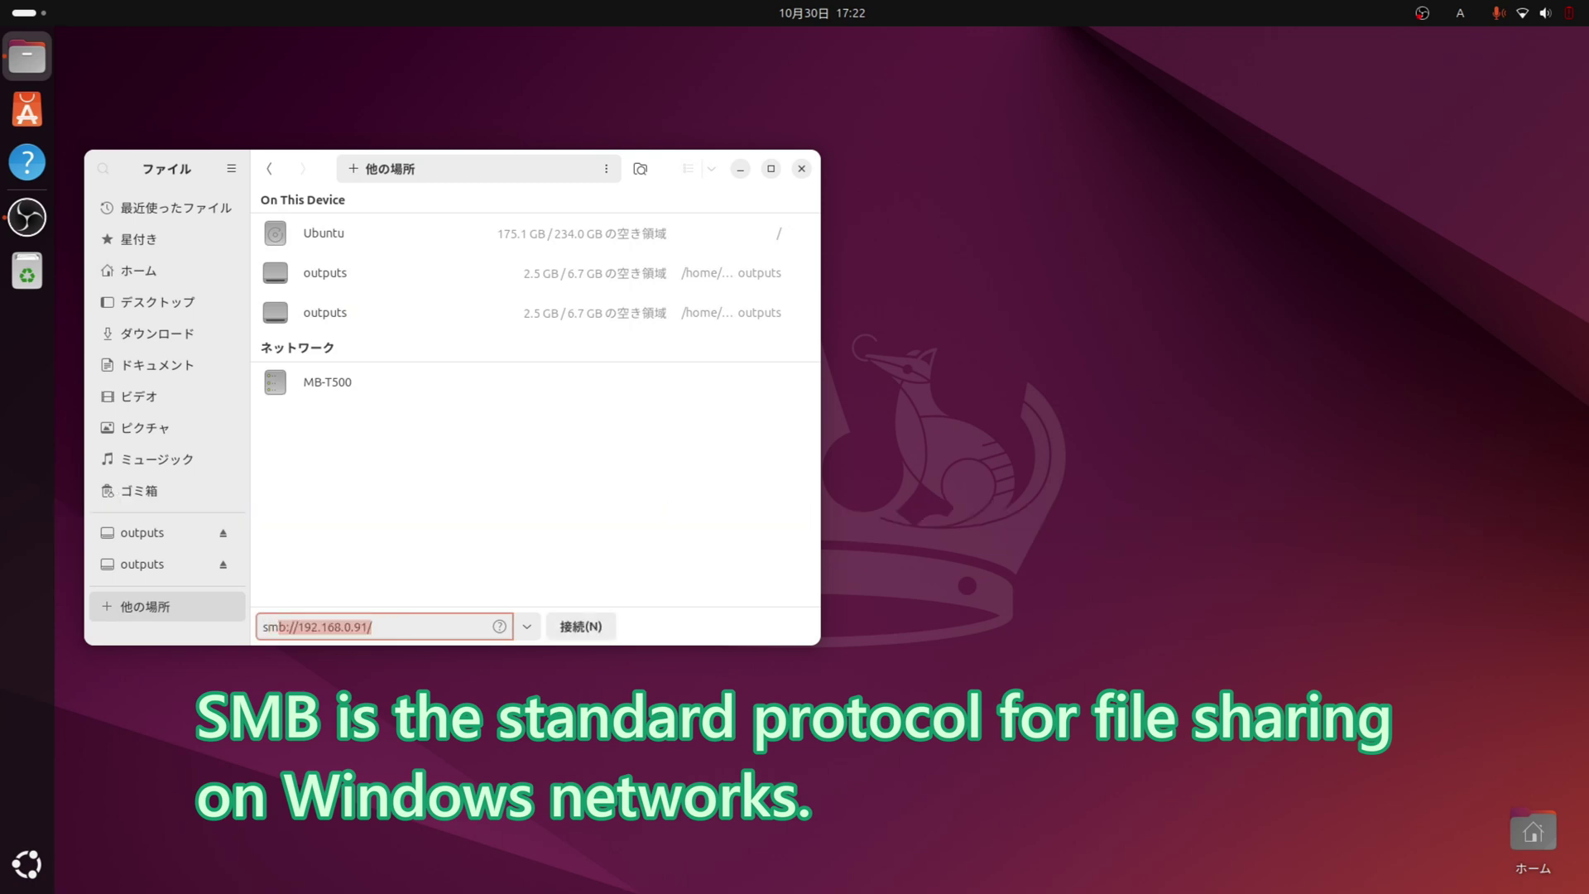
{"action": "key", "text": "End"}
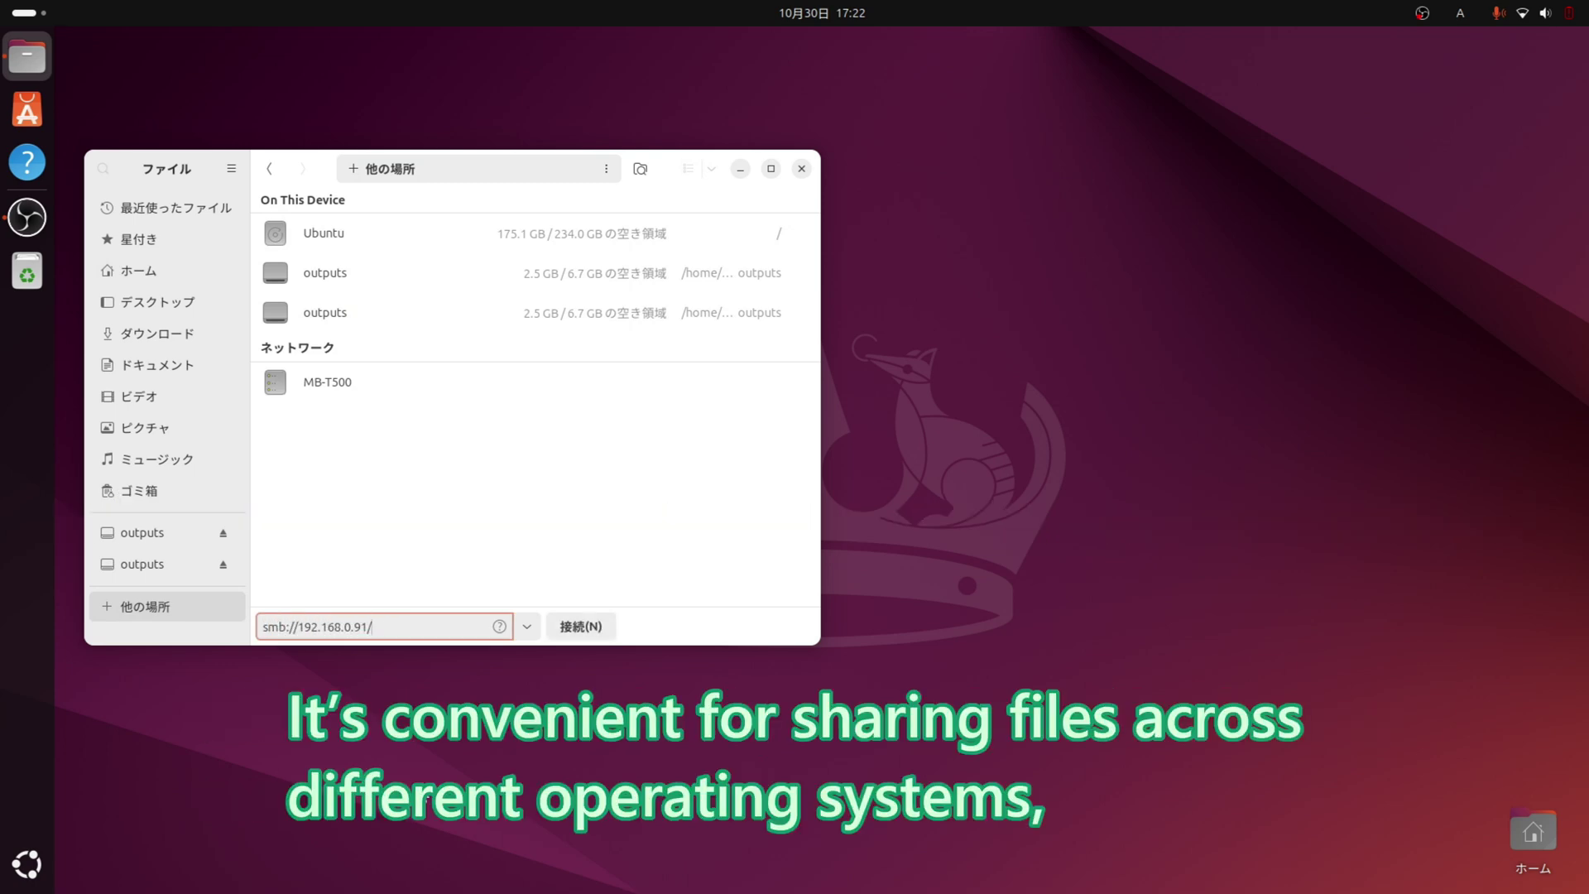
{"action": "left_click", "coordinate": [583, 631]}
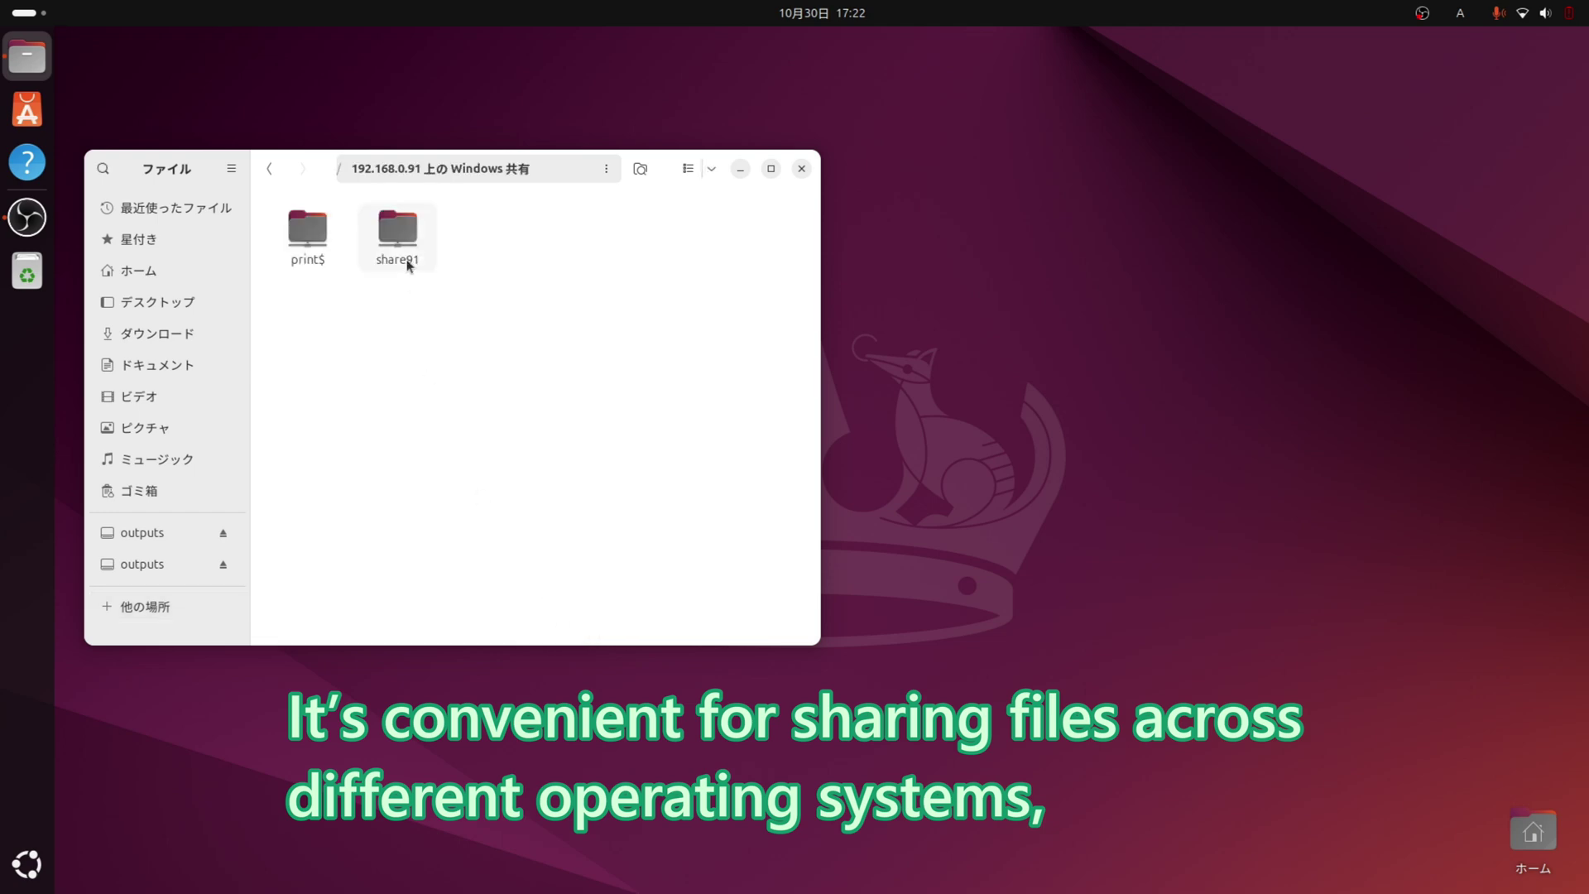
Open share91 as a Registered User with the share's username and password.
{"action": "double_click", "coordinate": [407, 263]}
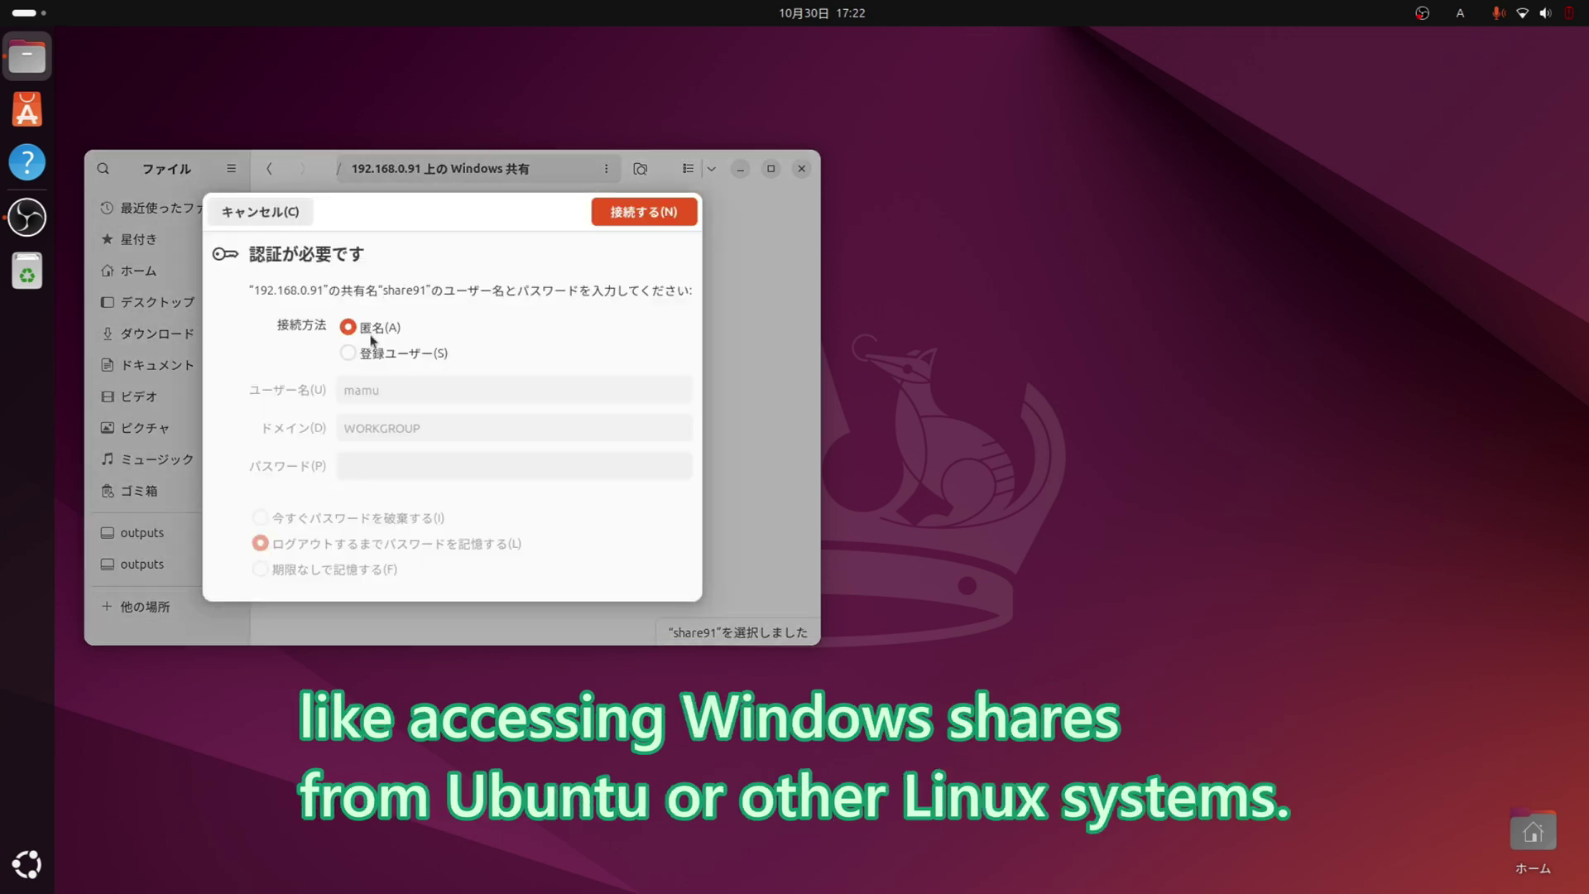
{"action": "left_click", "coordinate": [348, 352]}
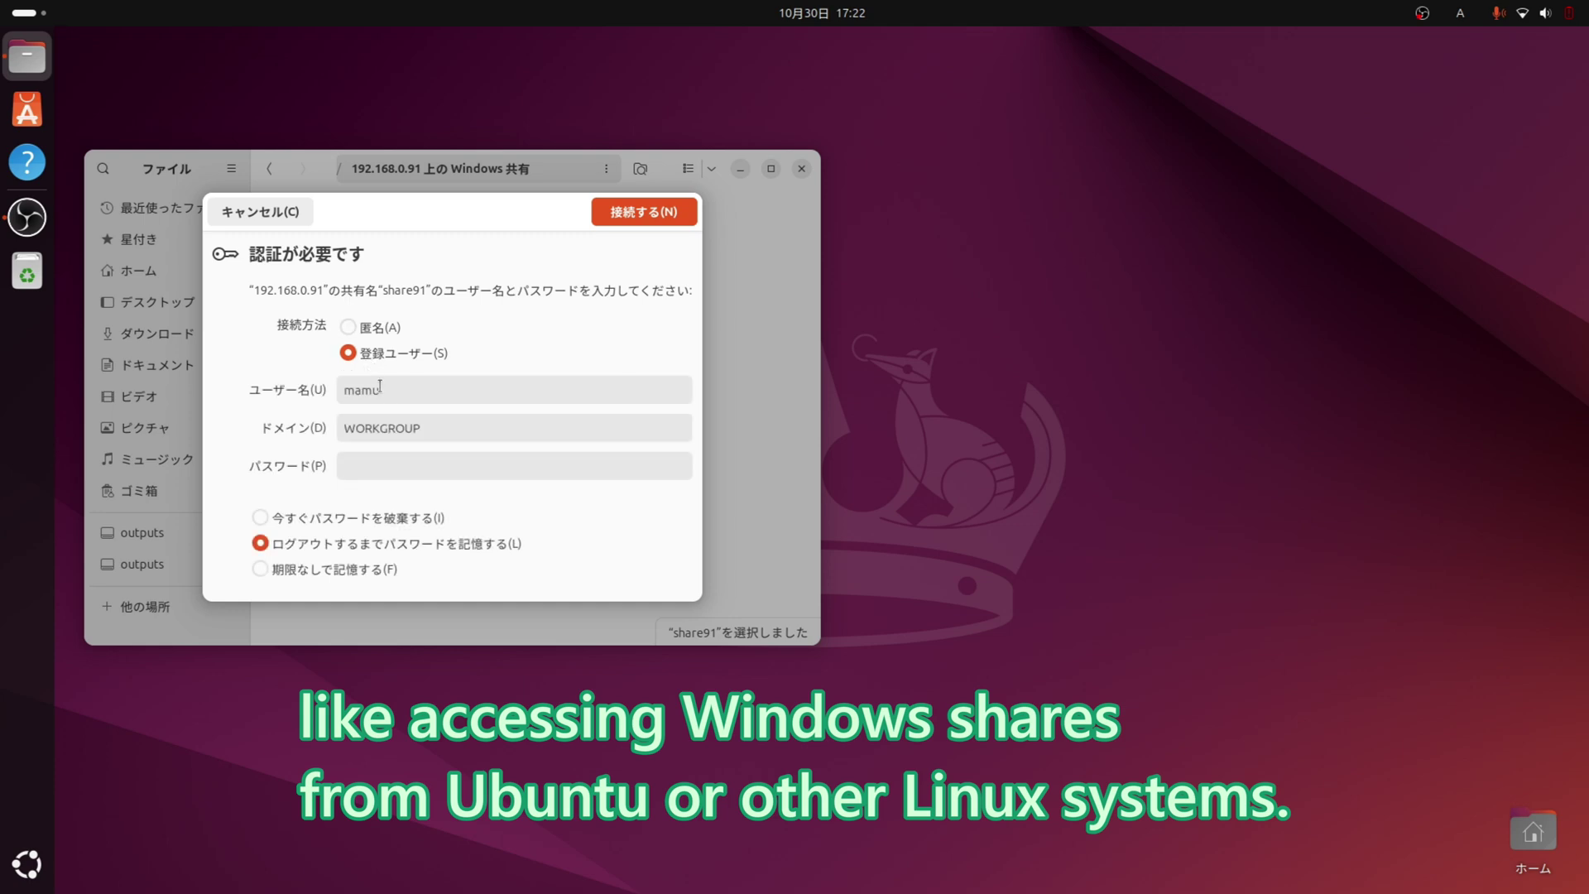
{"action": "left_click", "coordinate": [389, 390]}
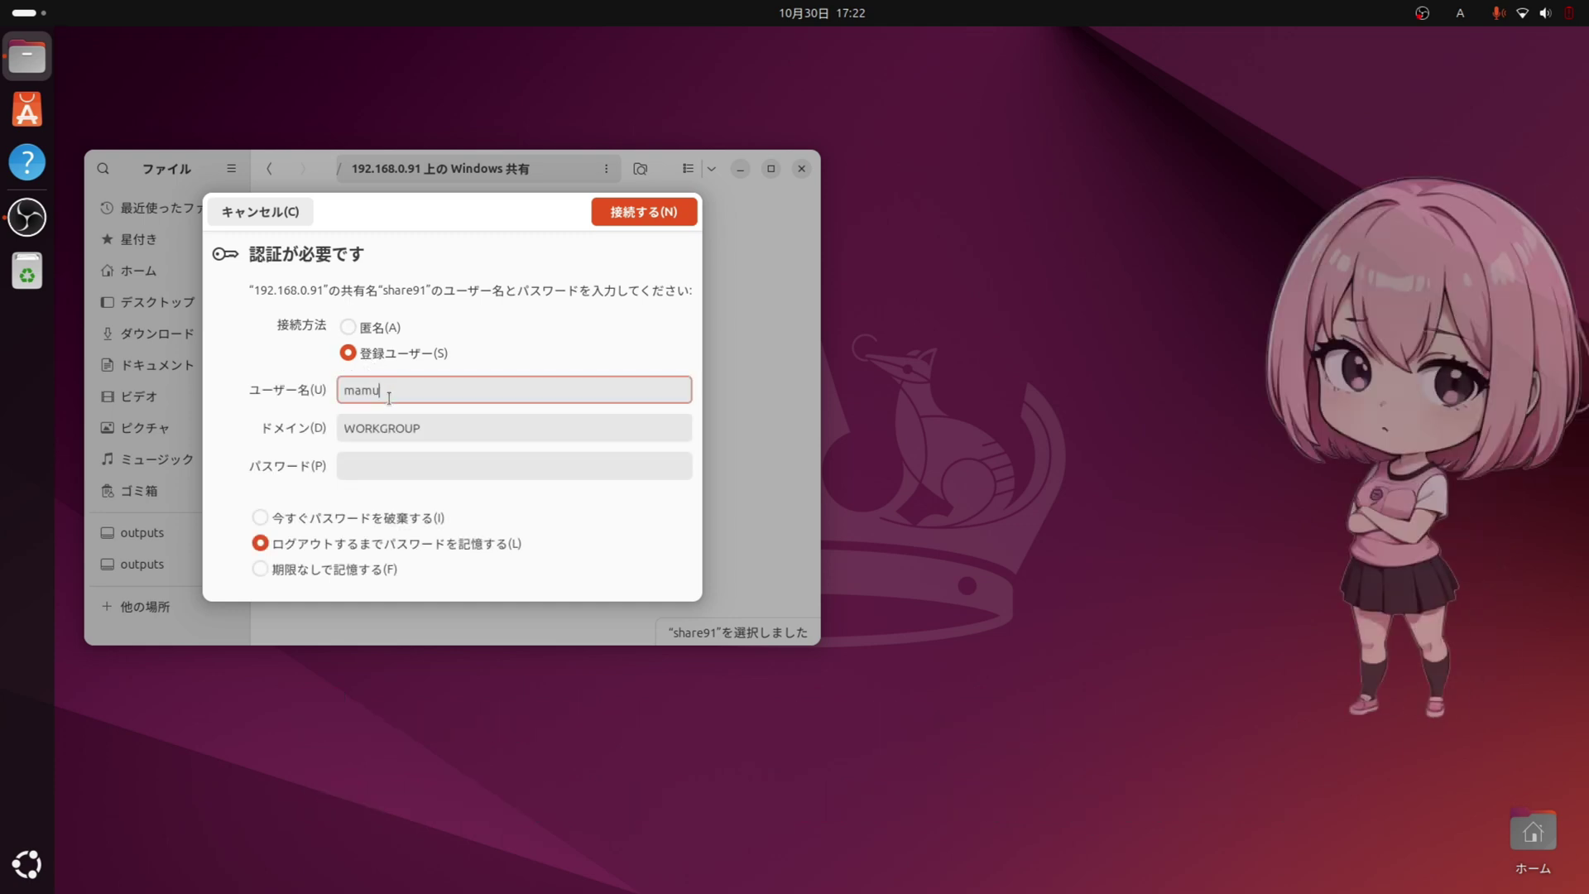
{"action": "left_click", "coordinate": [388, 468]}
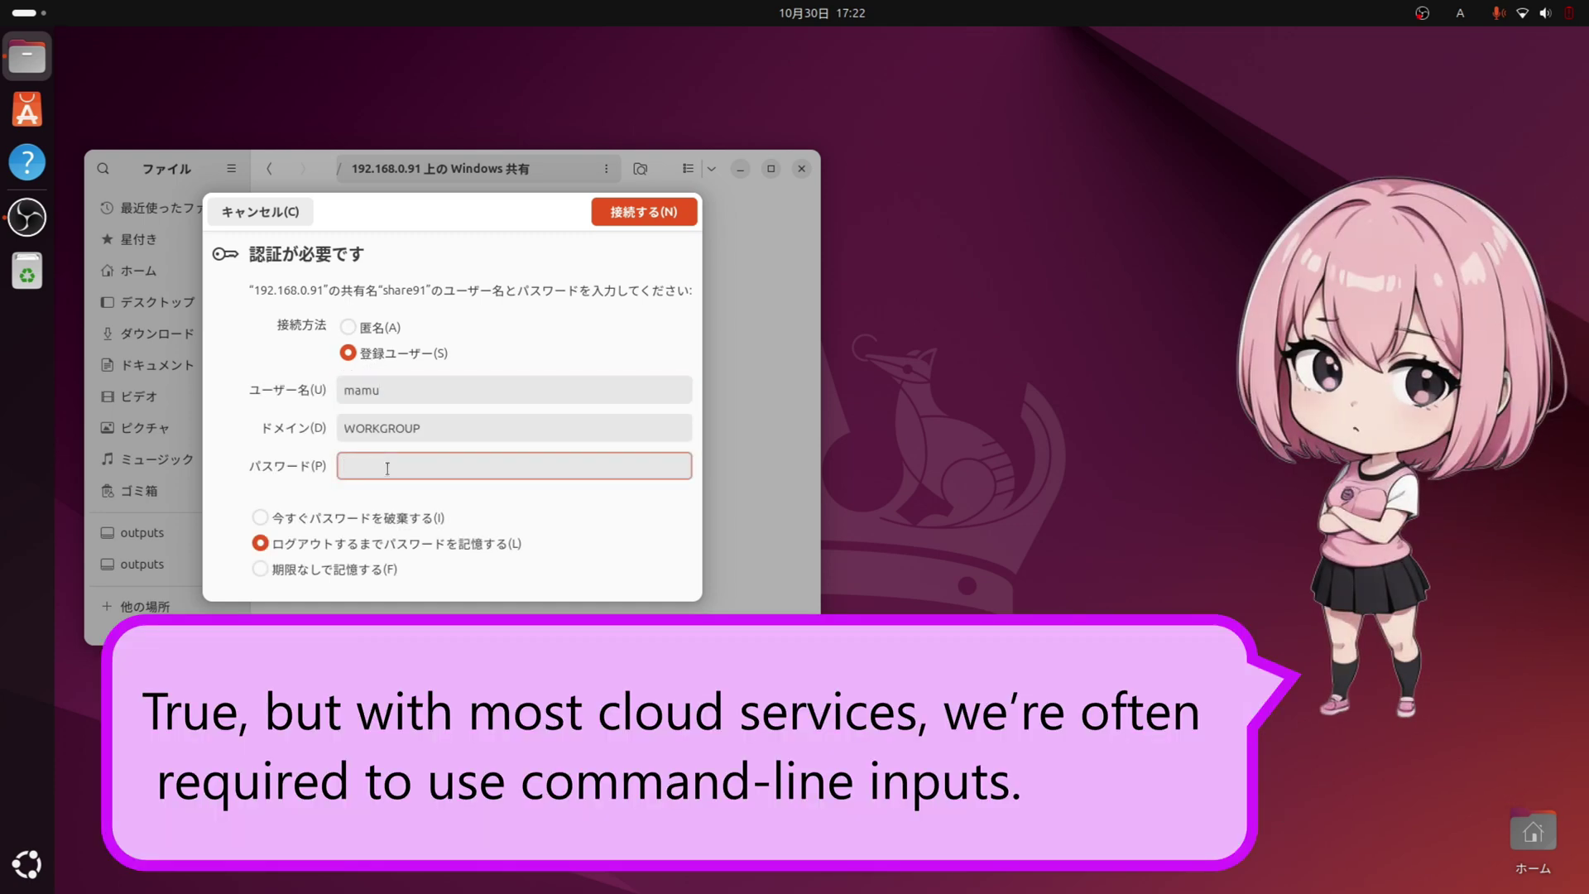
{"action": "type", "text": "••••••••"}
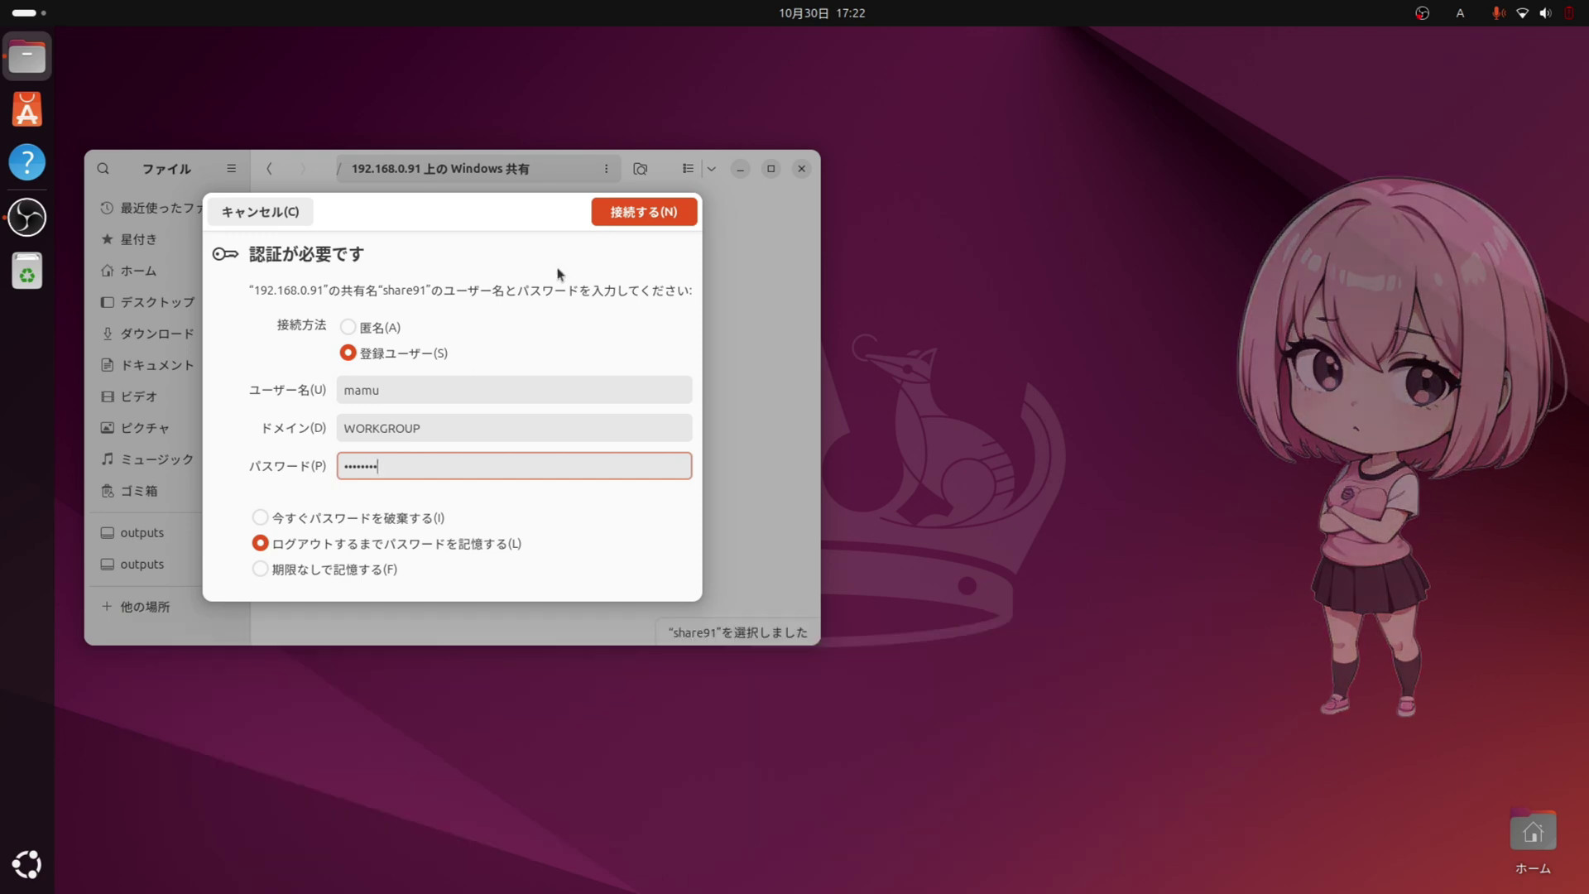
{"action": "left_click", "coordinate": [619, 212]}
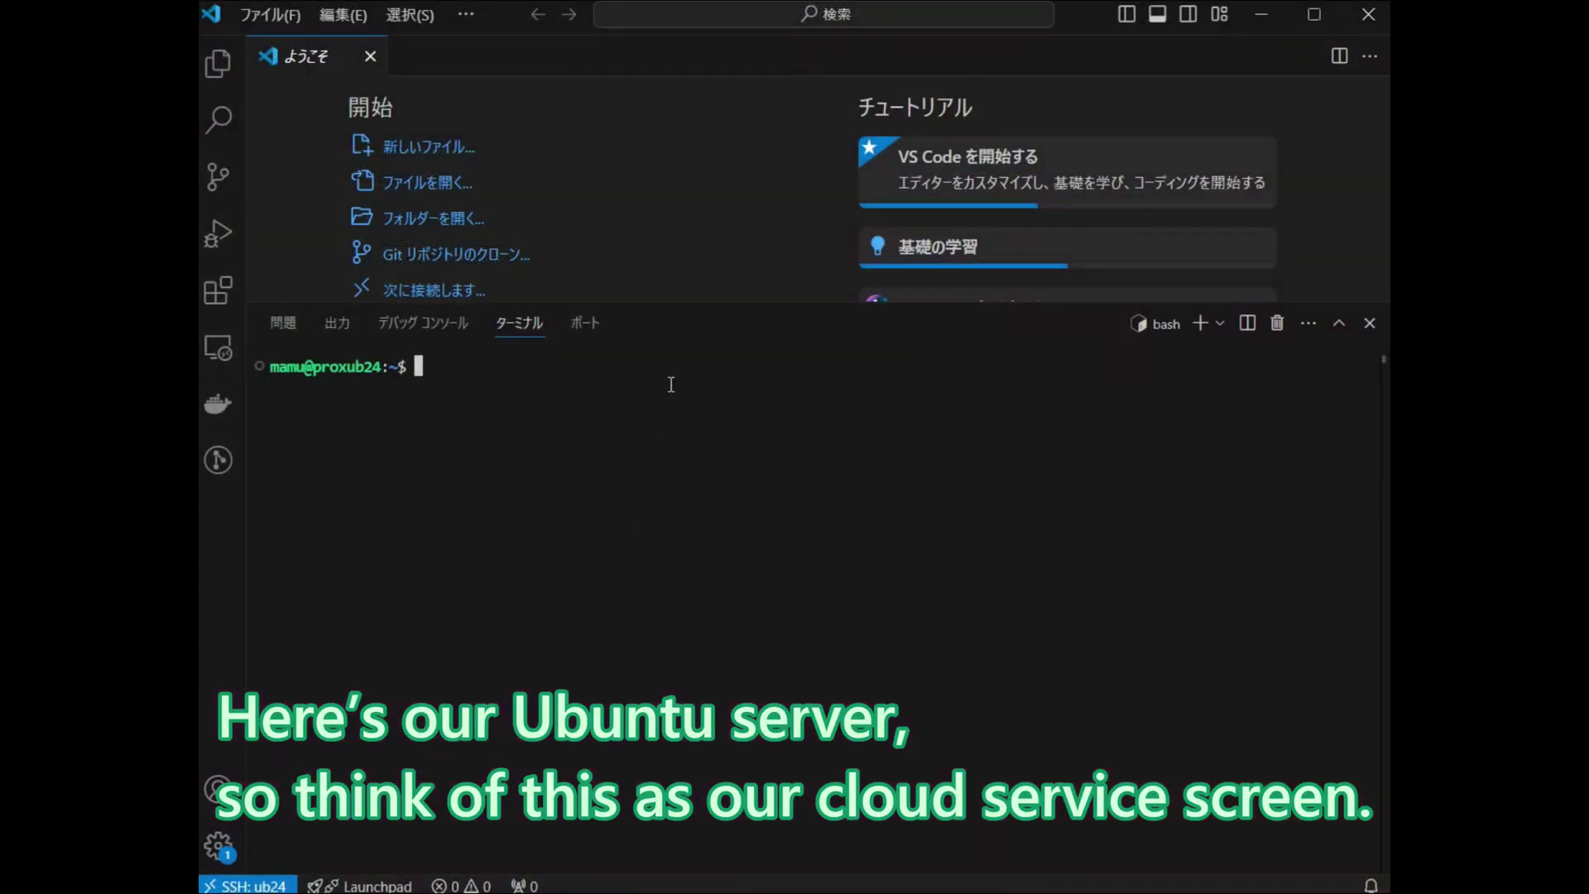
Install smbclient via sudo apt install, confirming with y, then clear the terminal.
{"action": "left_click_drag", "start_coordinate": [712, 304], "coordinate": [717, 197]}
{"action": "key", "text": "ctrl+v"}
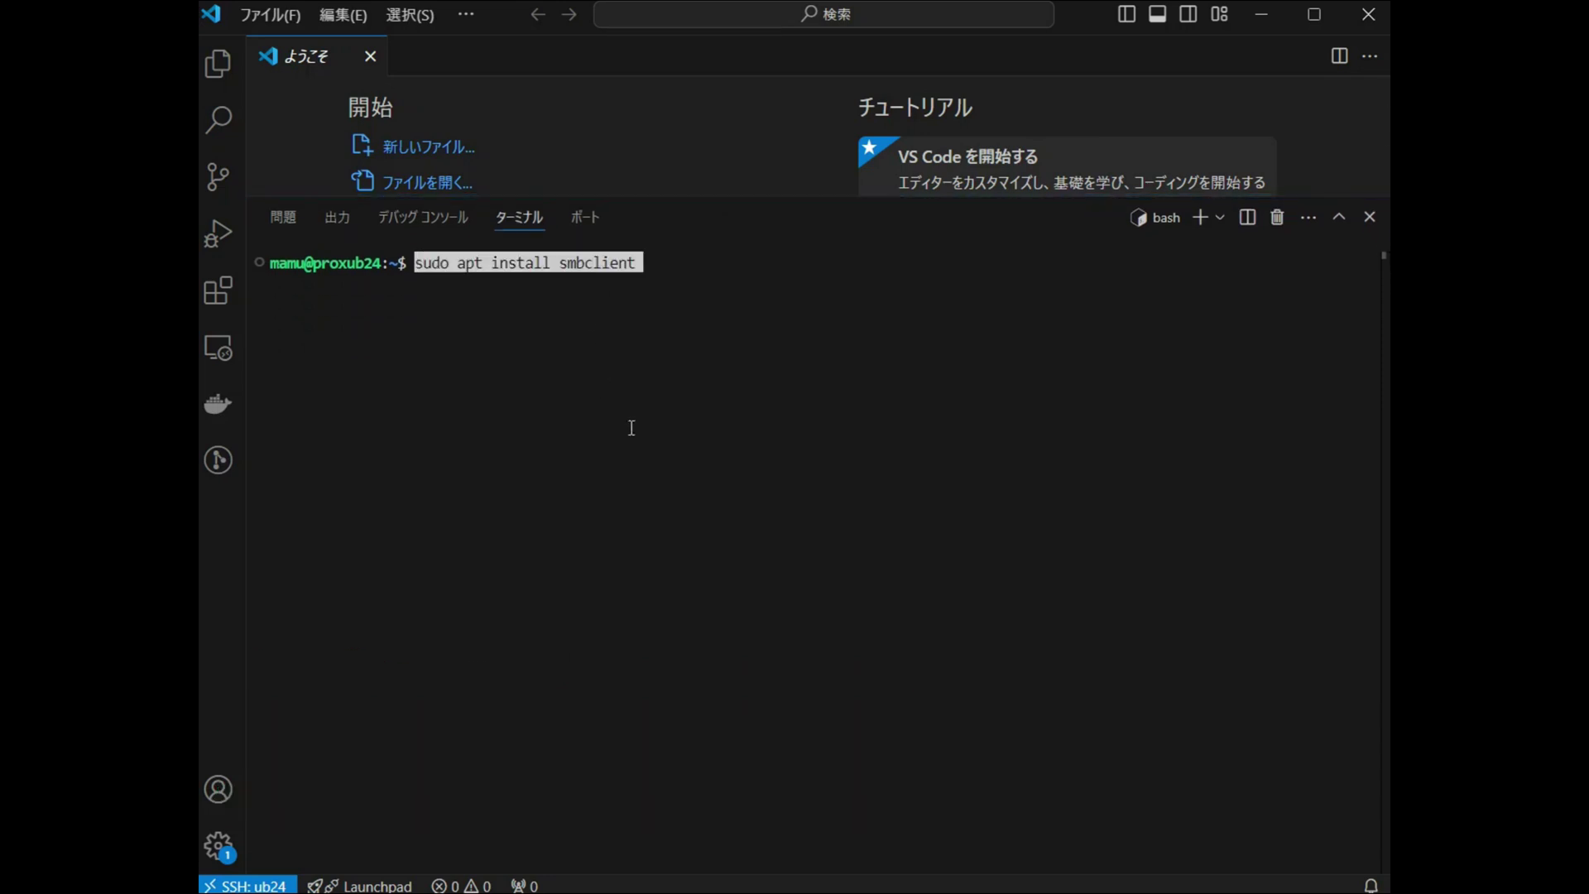
{"action": "key", "text": "Return"}
{"action": "key", "text": "Return"}
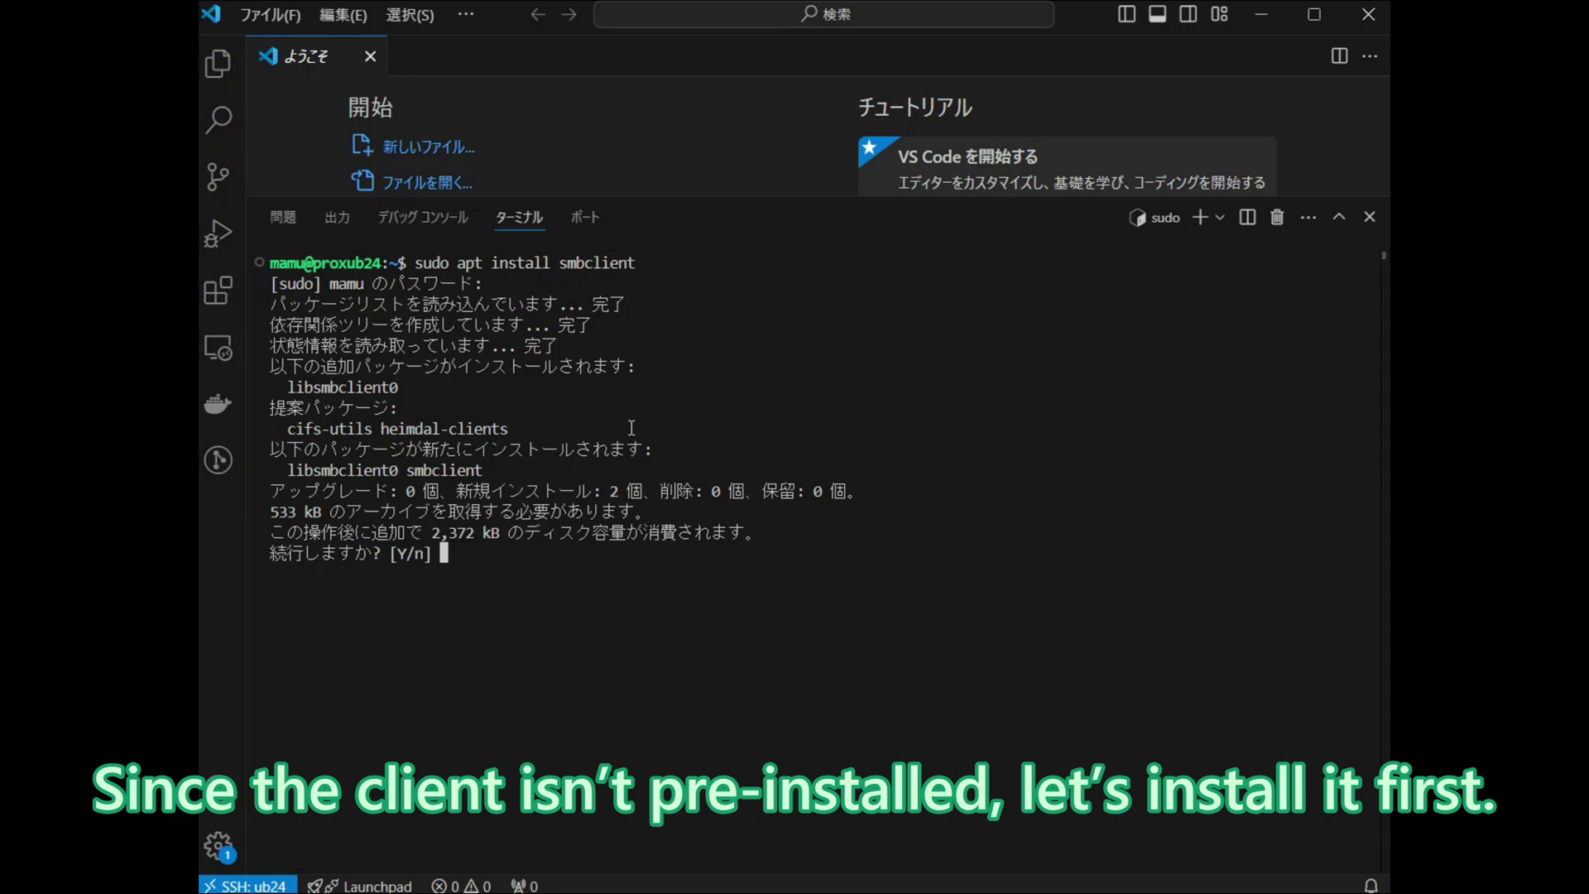
{"action": "type", "text": "y"}
{"action": "key", "text": "Return"}
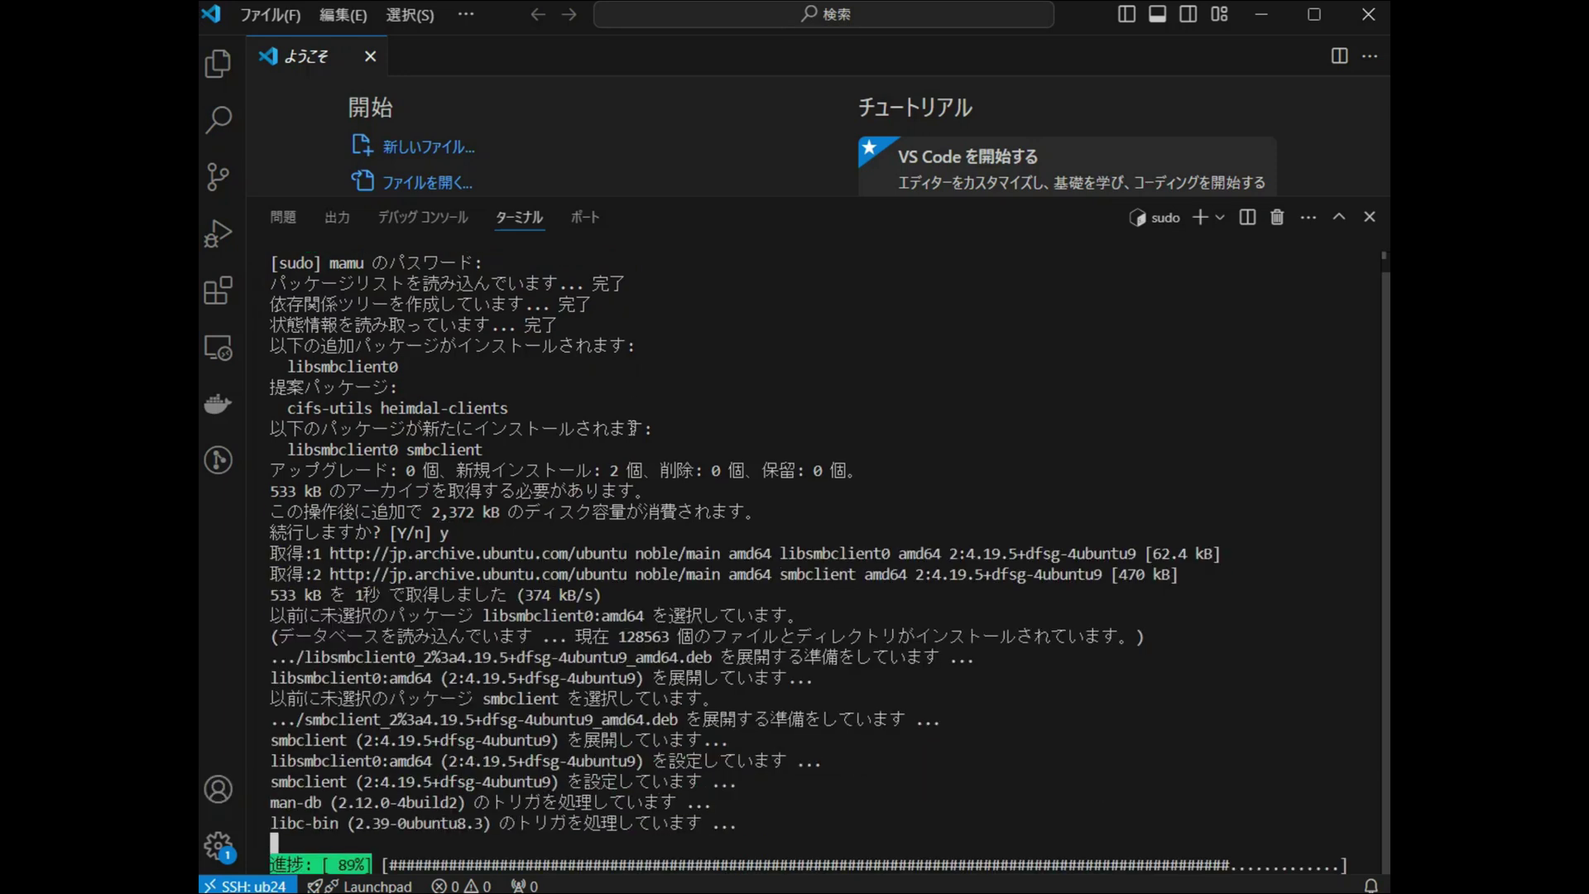
{"action": "type", "text": "c"}
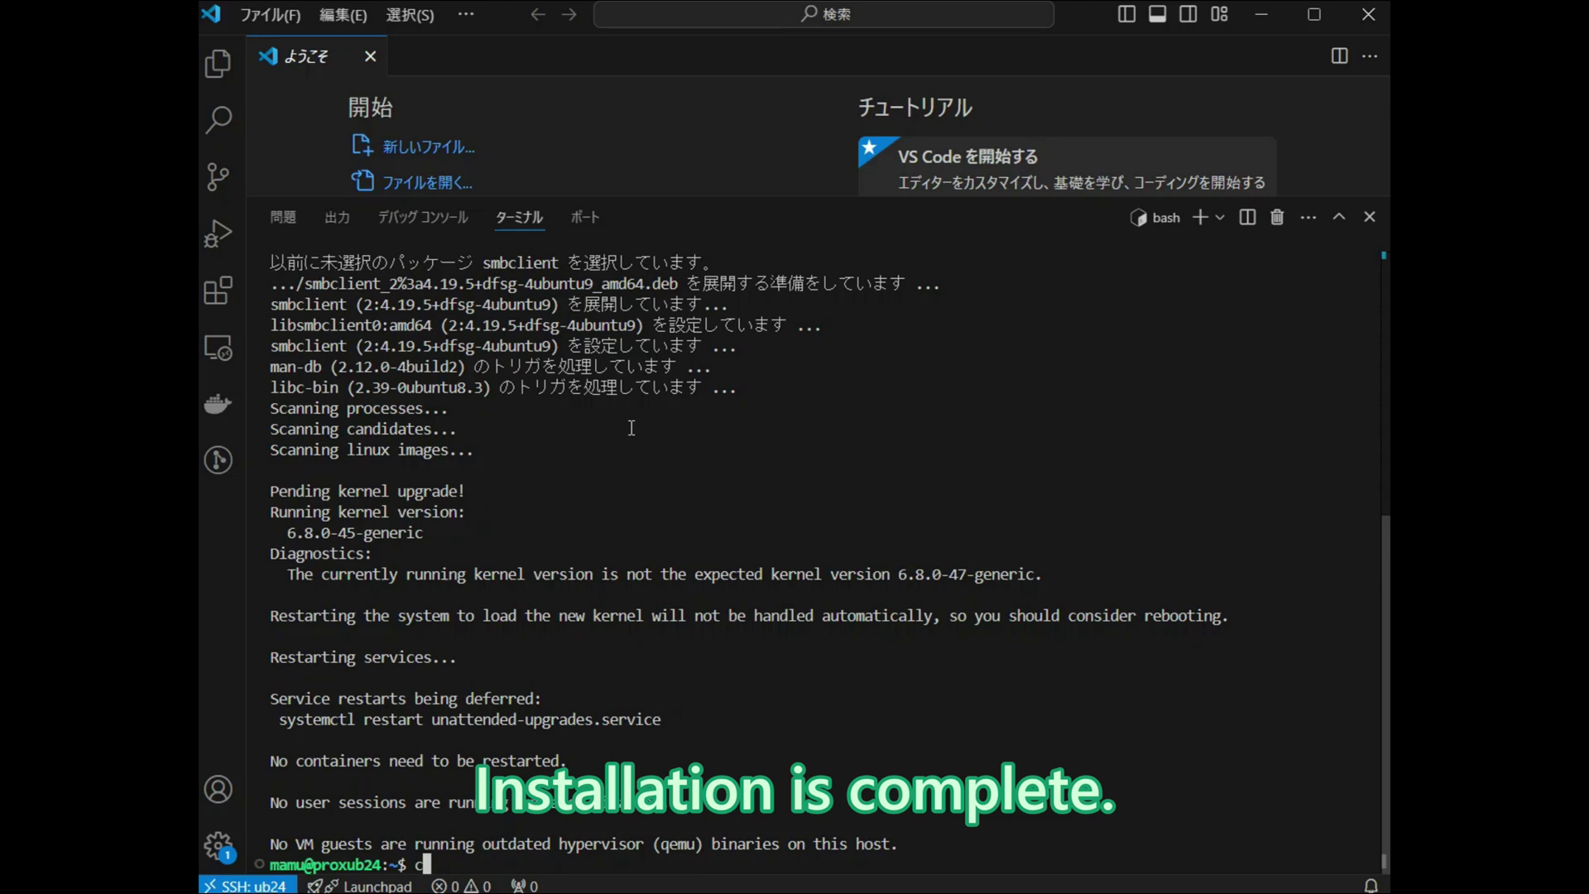
{"action": "type", "text": "lear"}
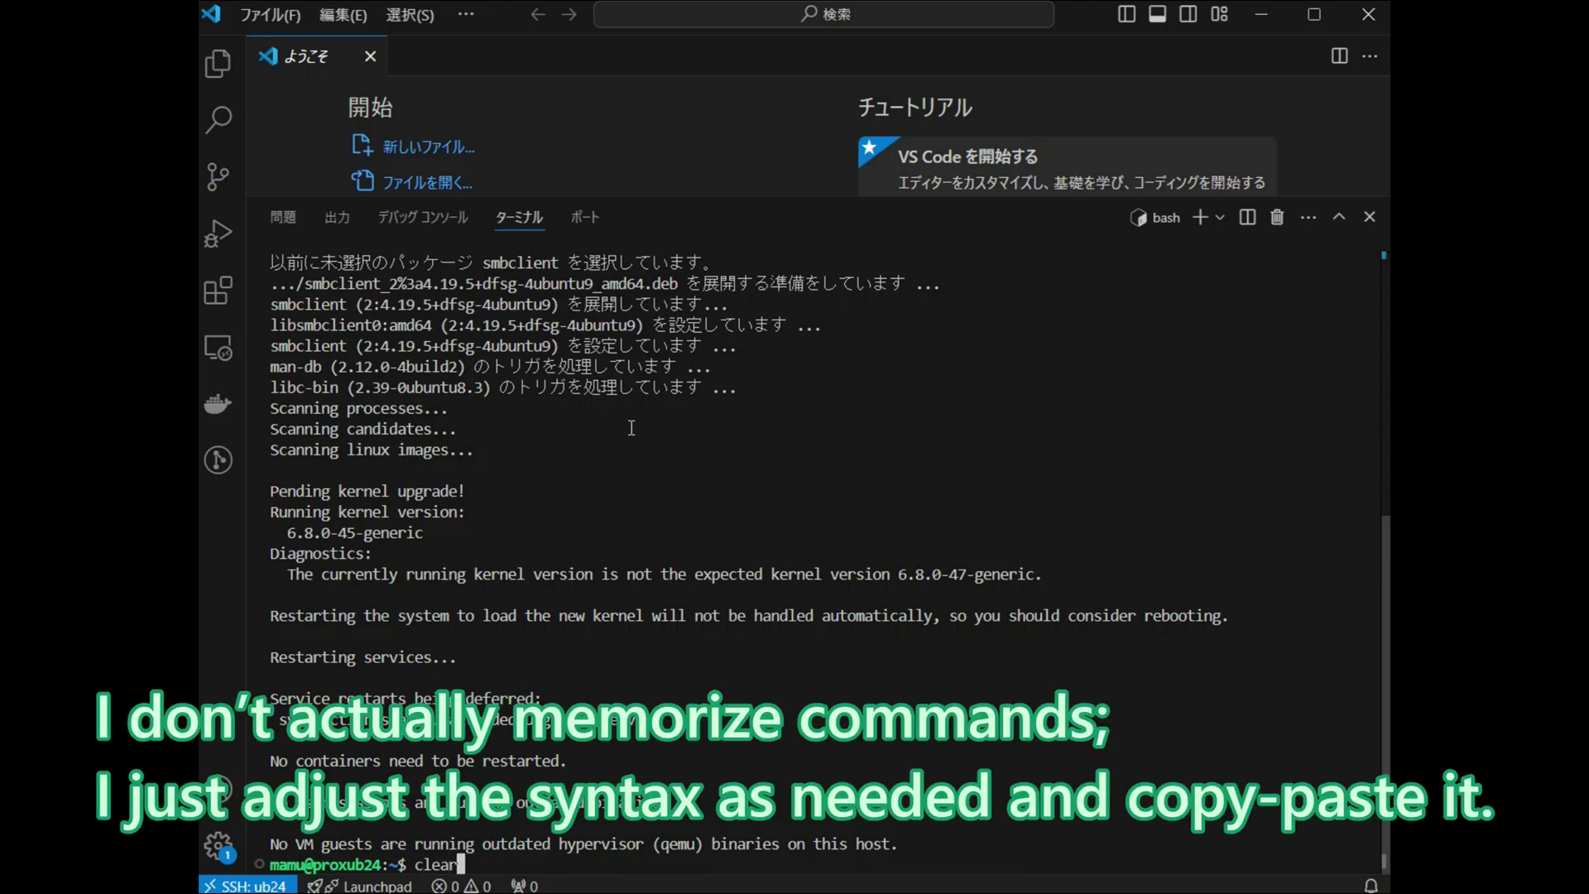
{"action": "key", "text": "Return"}
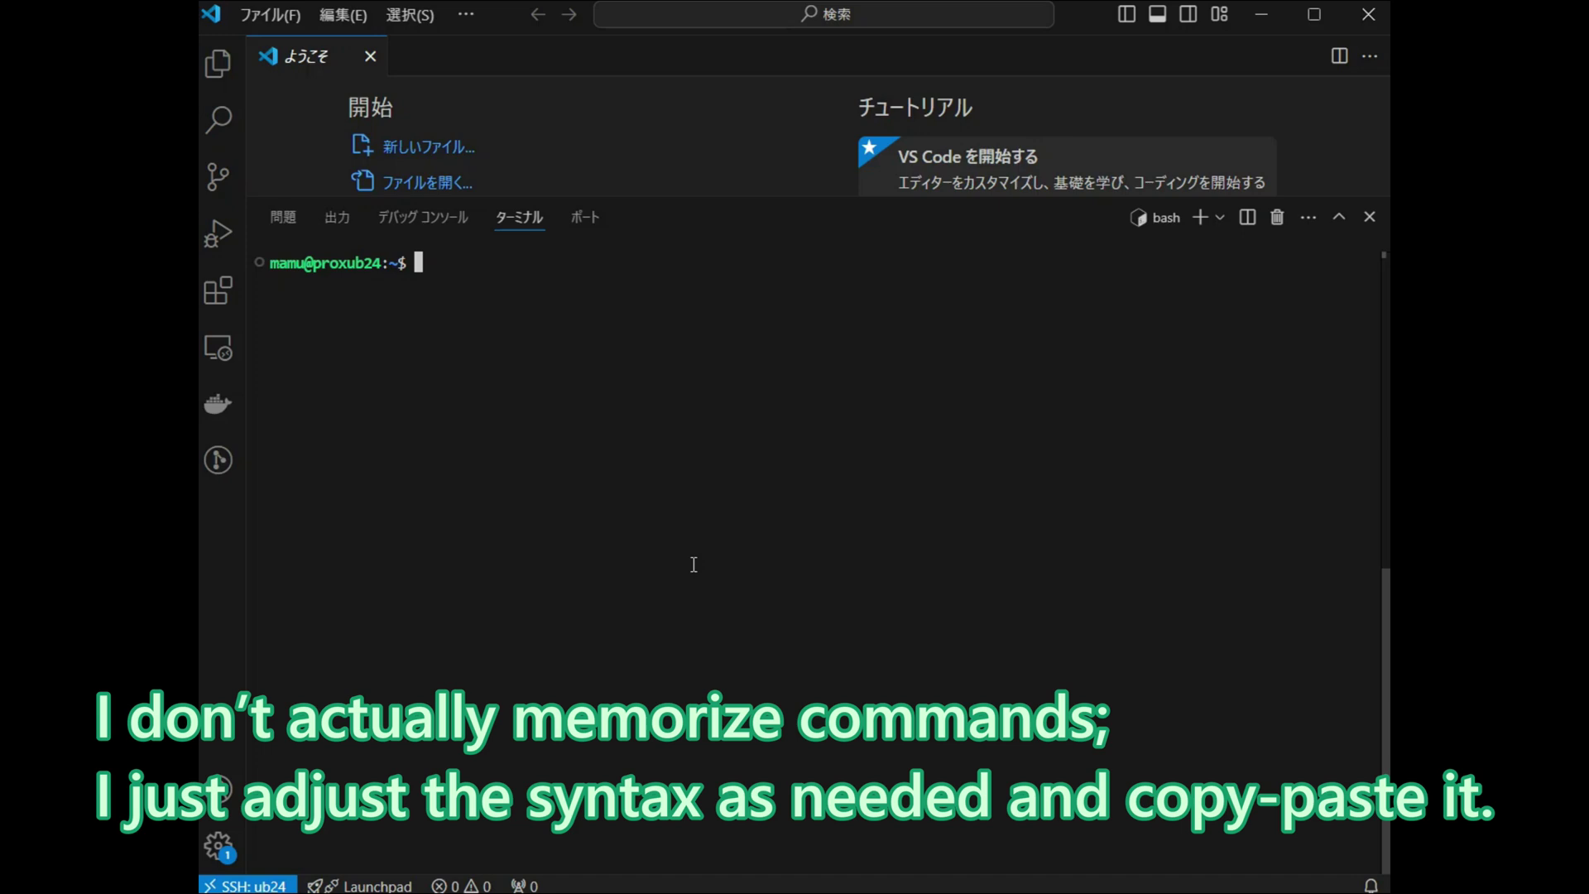
Connect to the ドキュメント share on 192.168.0.10 with smbclient, log in, and list its files.
{"action": "type", "text": "smbclient //192.168.0.10/ドキュメント -U mamu"}
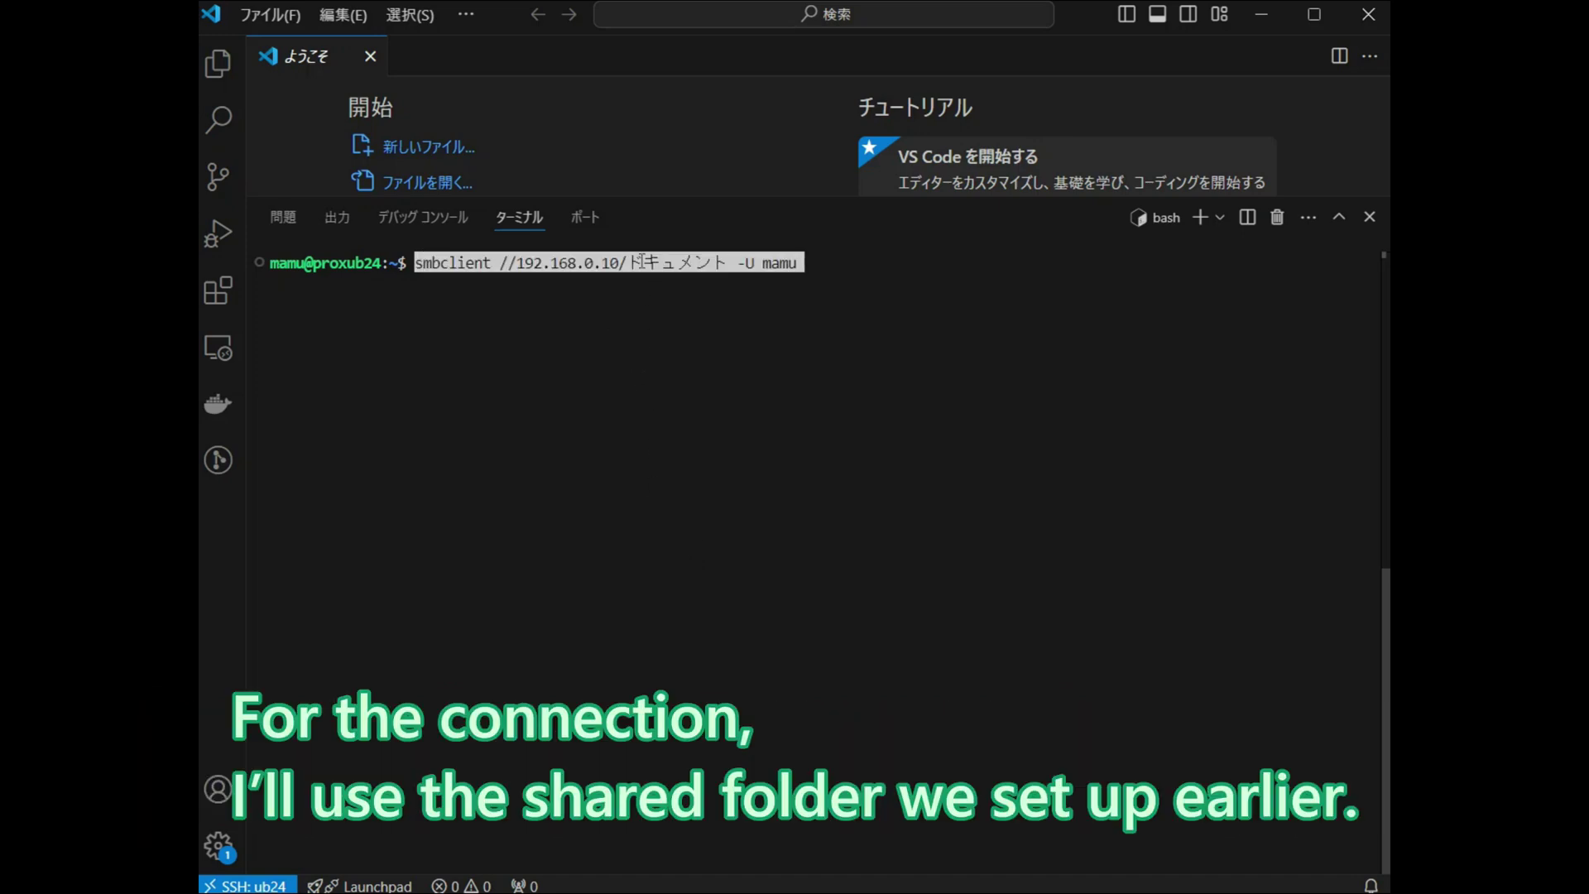
{"action": "key", "text": "Return"}
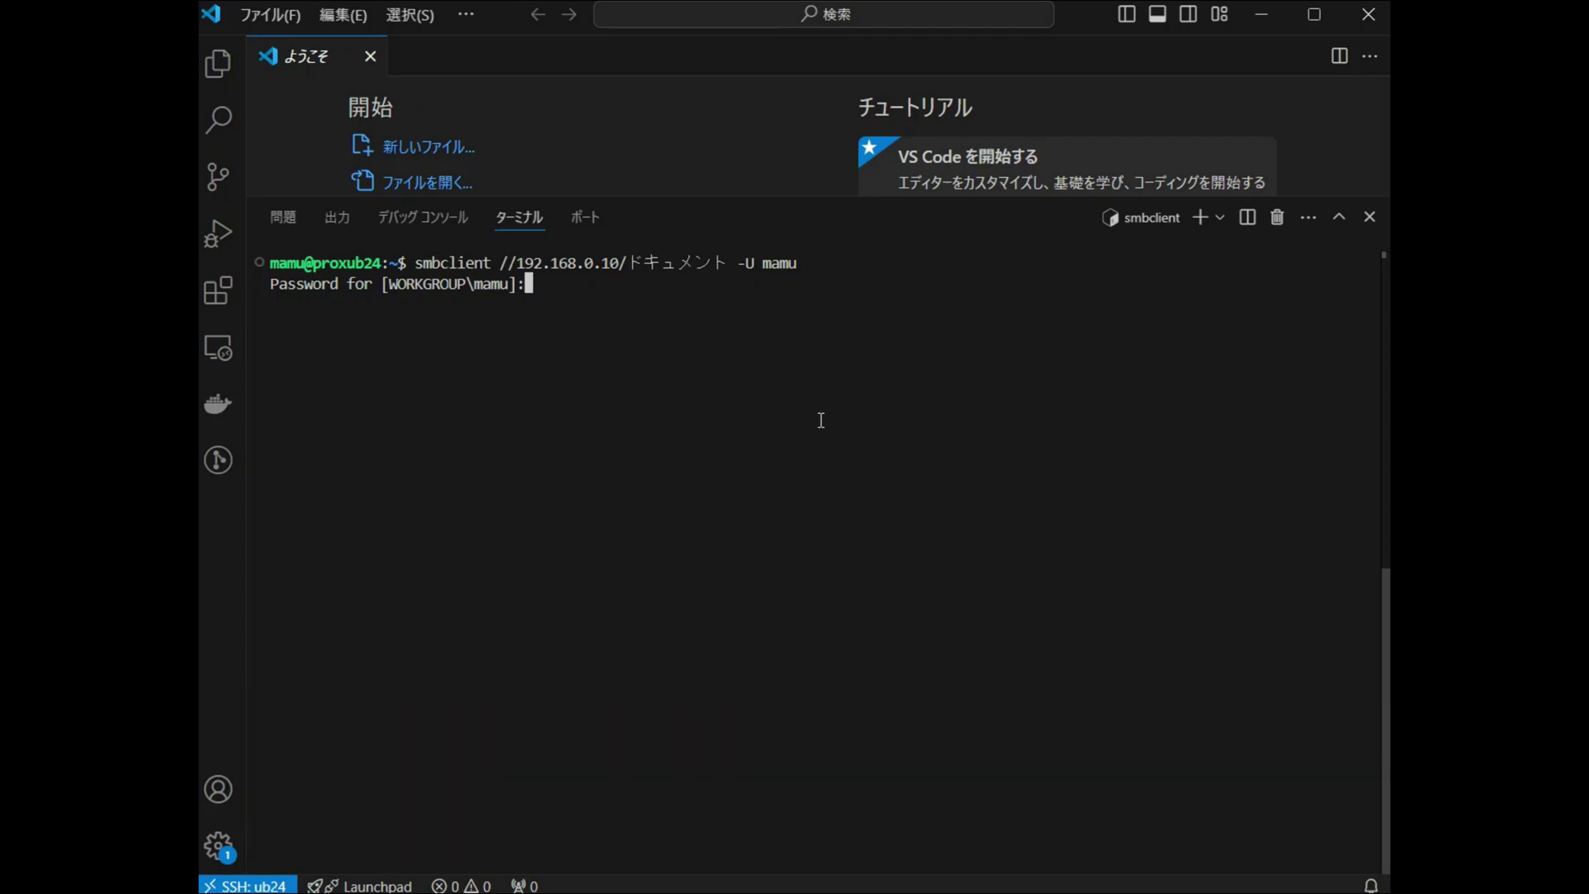
{"action": "key", "text": "Return"}
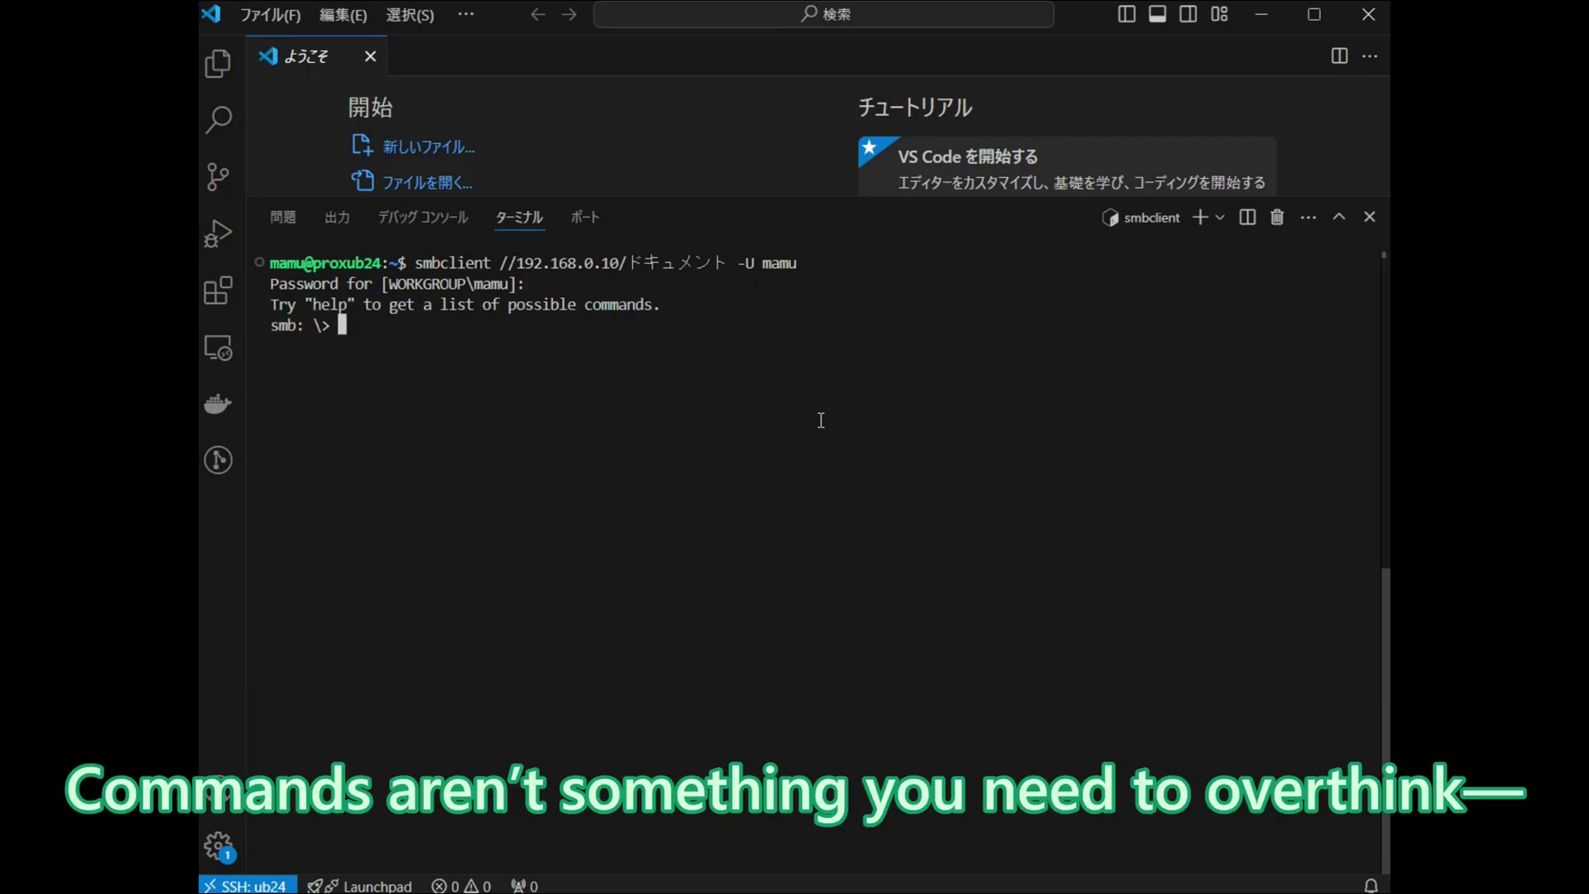
{"action": "type", "text": "ls"}
{"action": "key", "text": "Return"}
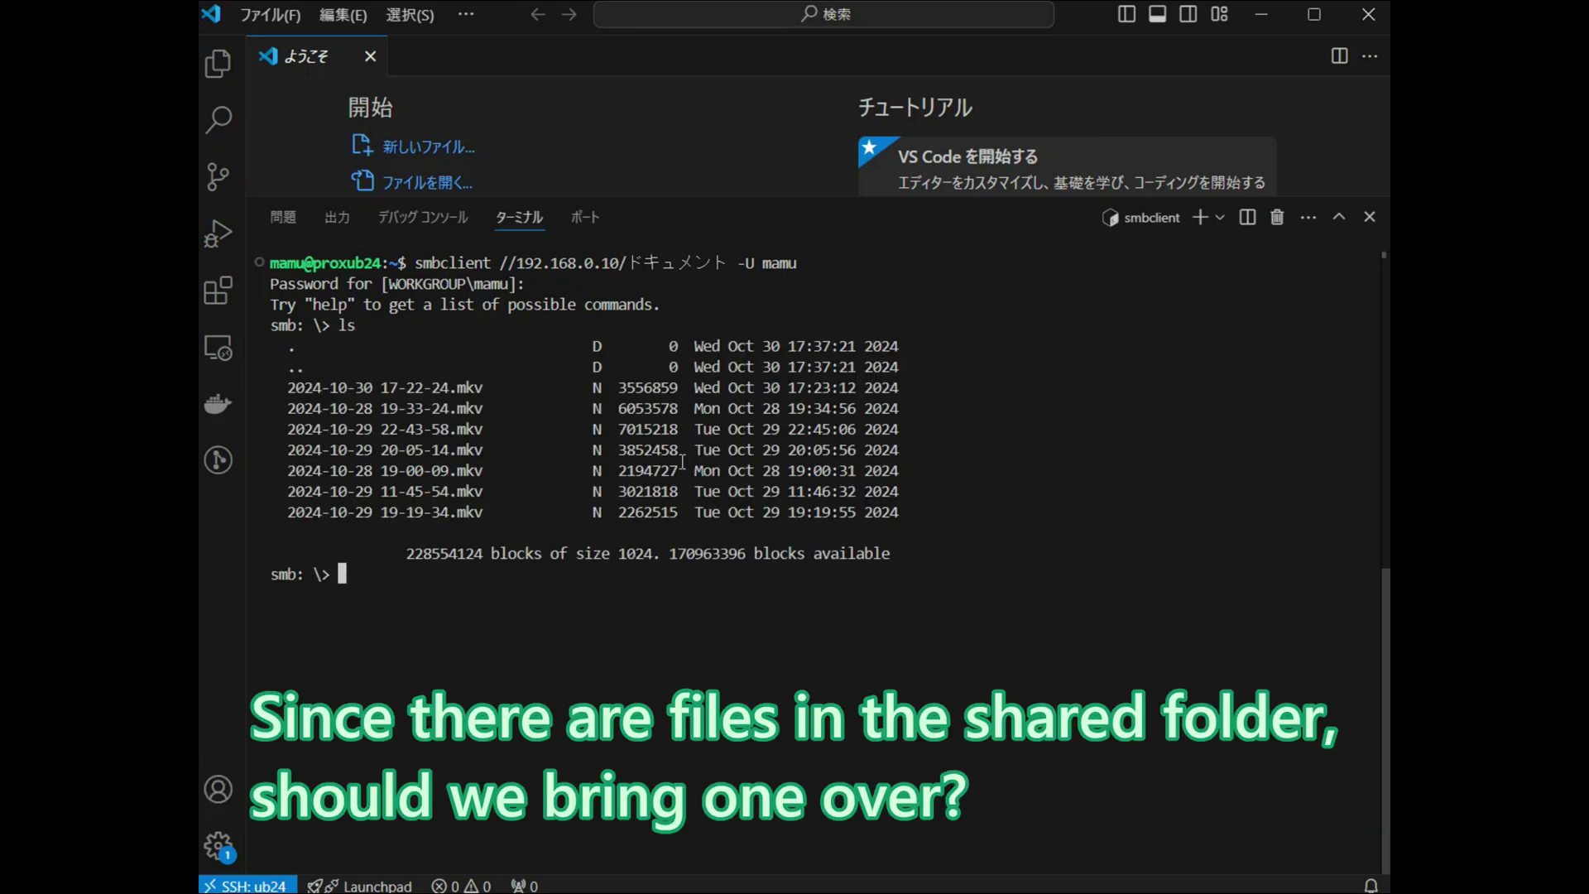
{"action": "type", "text": "get"}
{"action": "left_click_drag", "start_coordinate": [486, 388], "coordinate": [290, 390]}
{"action": "key", "text": "super+c"}
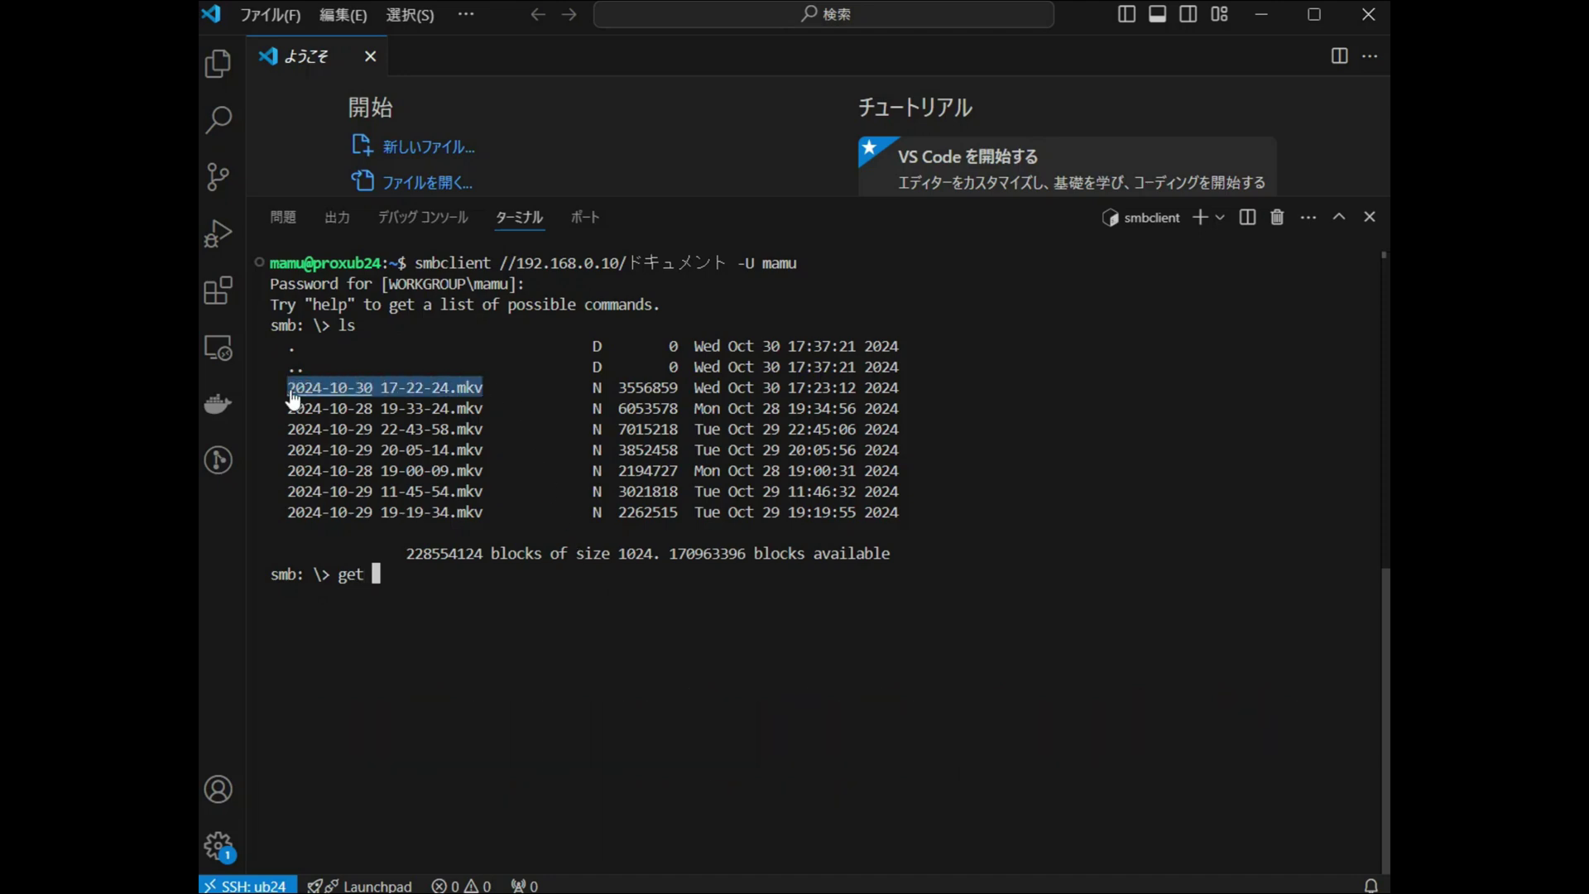
{"action": "right_click", "coordinate": [291, 390]}
{"action": "right_click", "coordinate": [403, 577]}
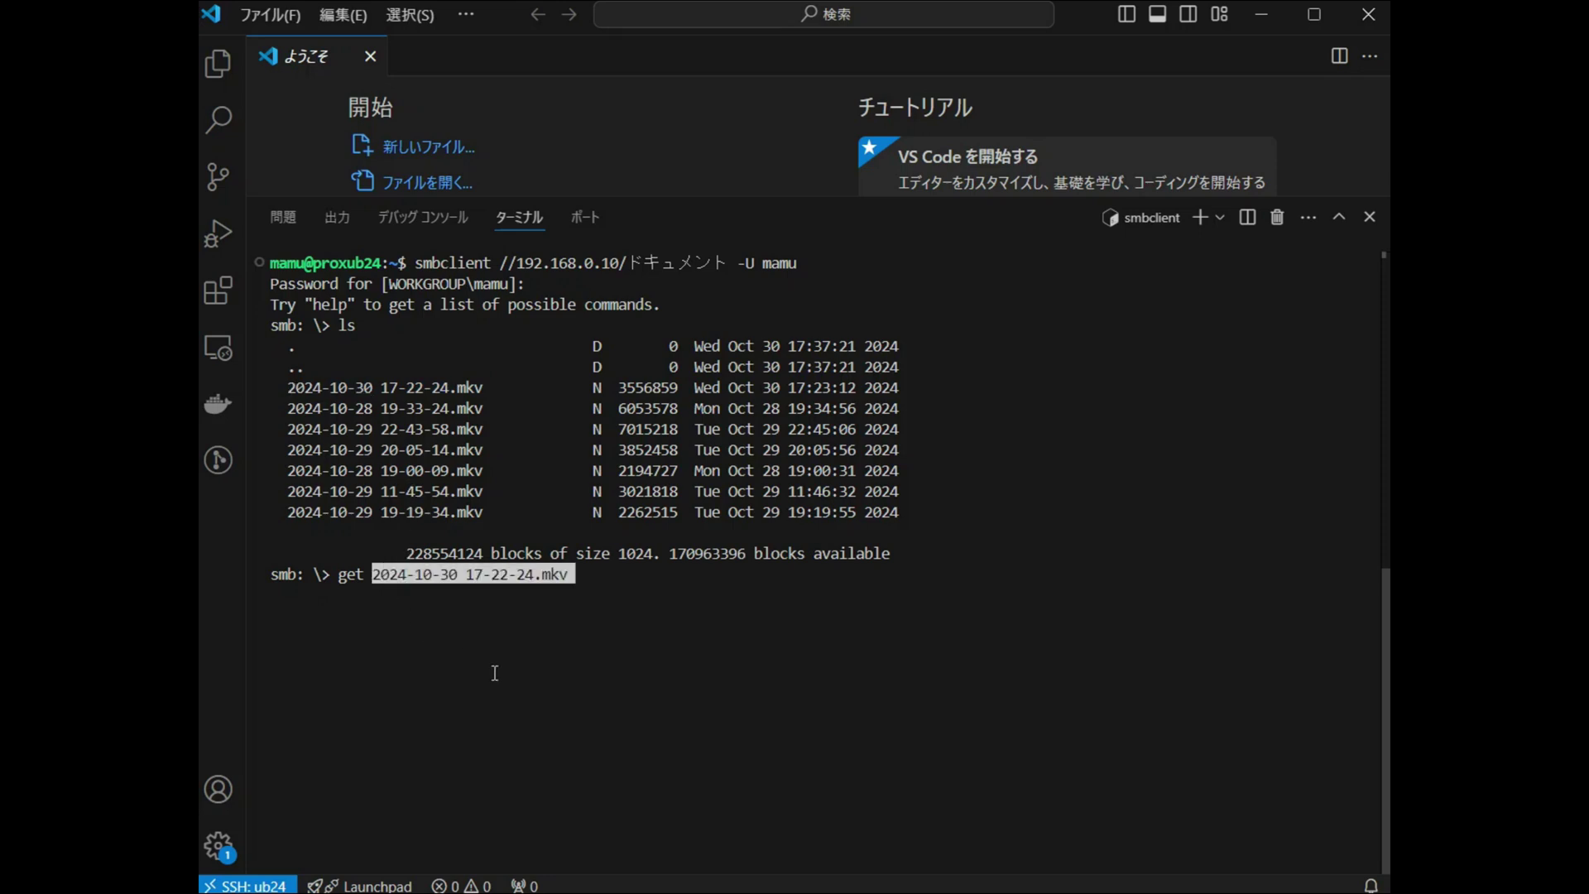
{"action": "key", "text": "Return"}
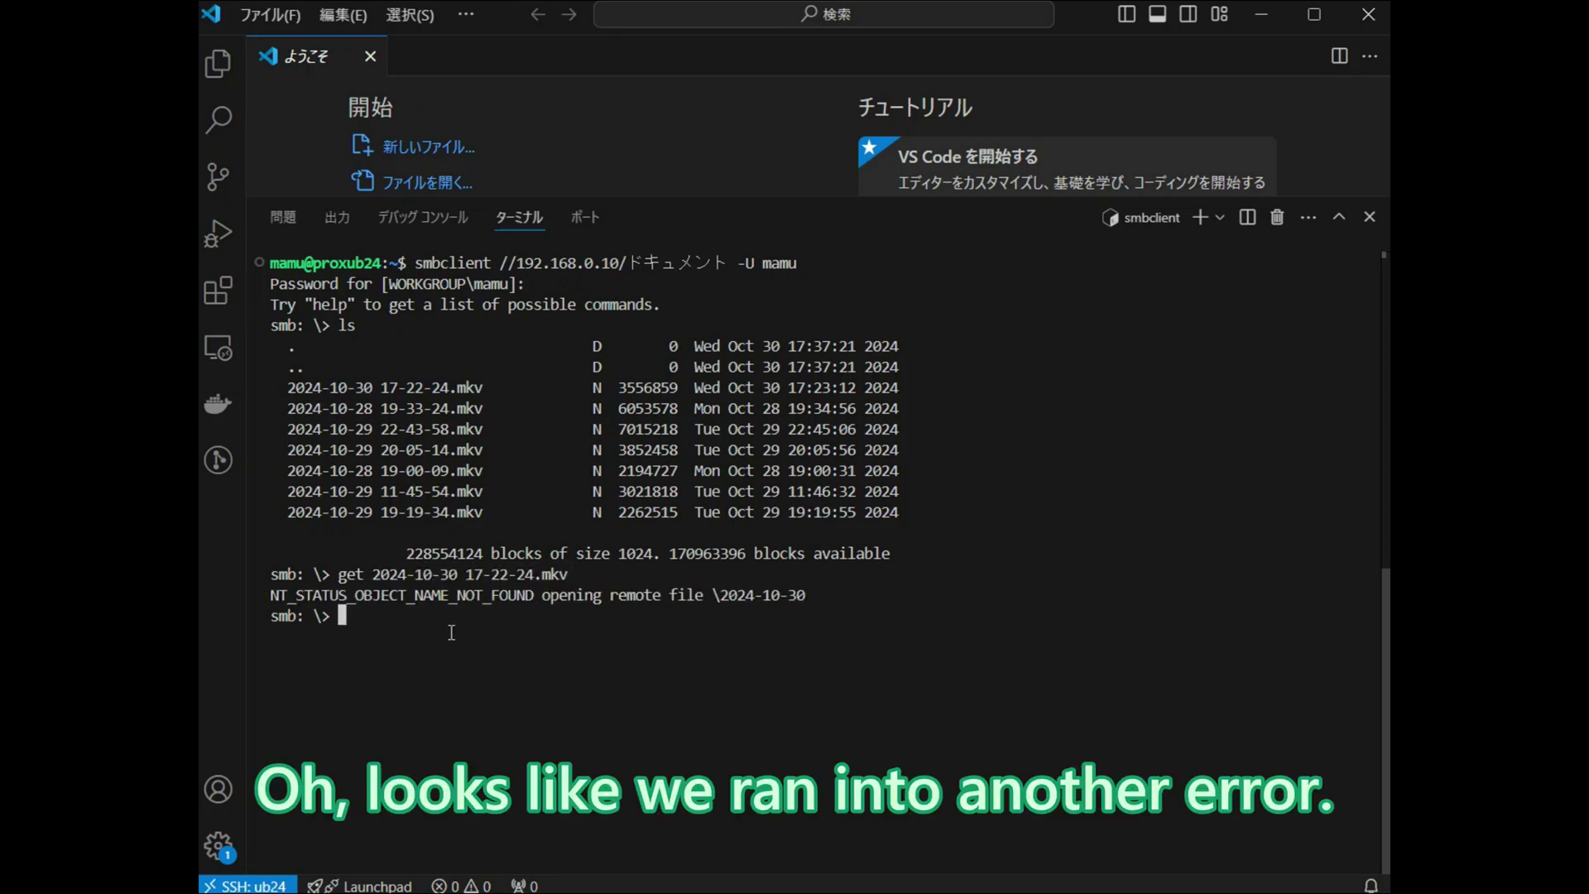
{"action": "type", "text": "get"}
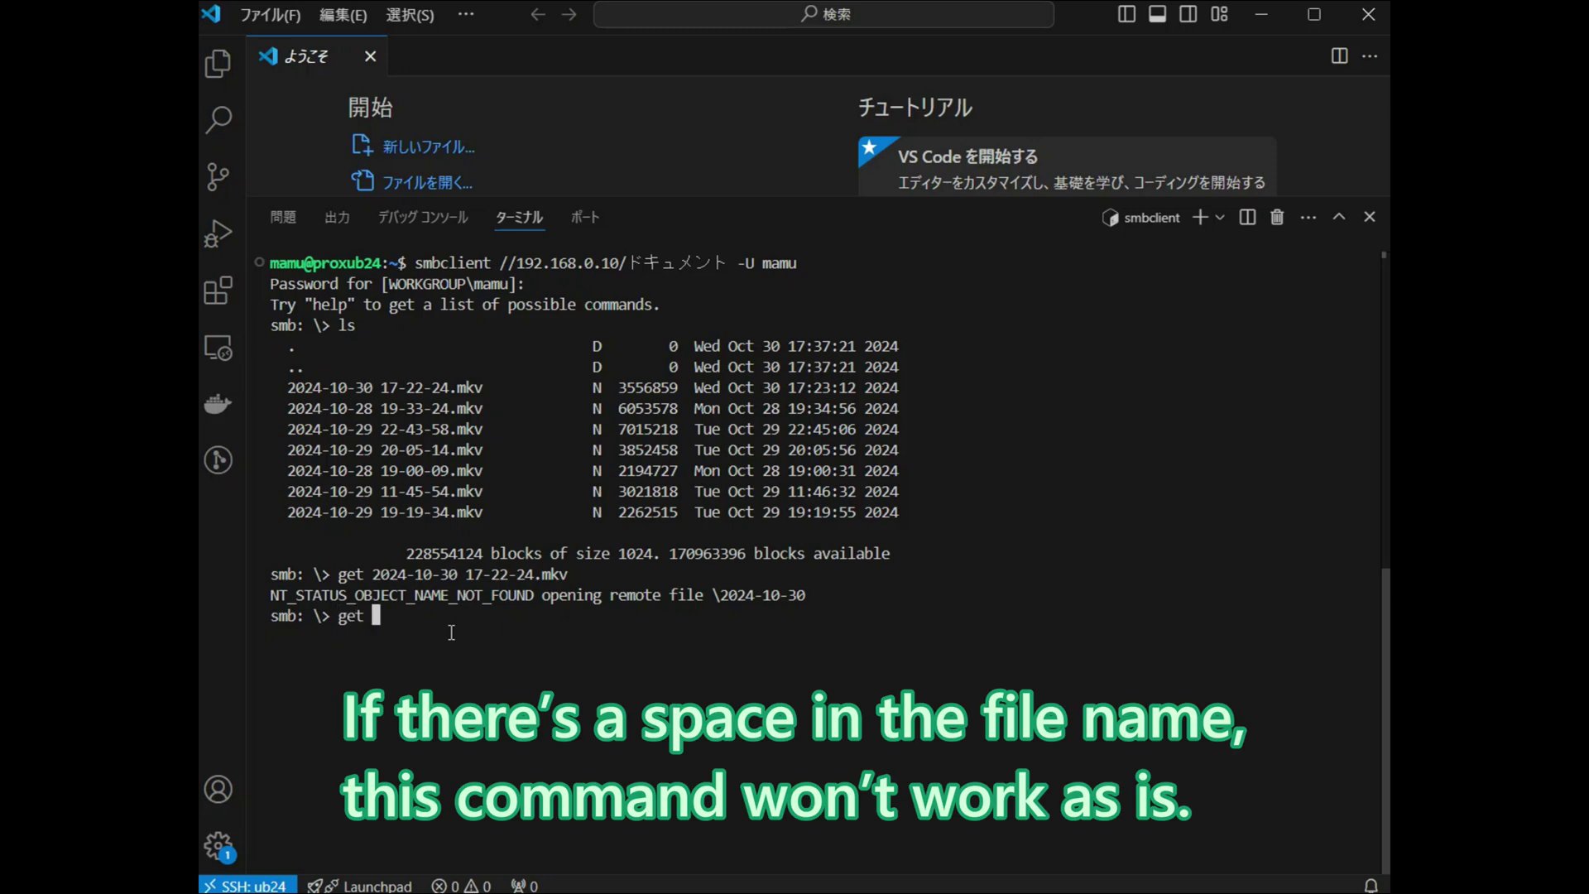
{"action": "type", "text": " \""}
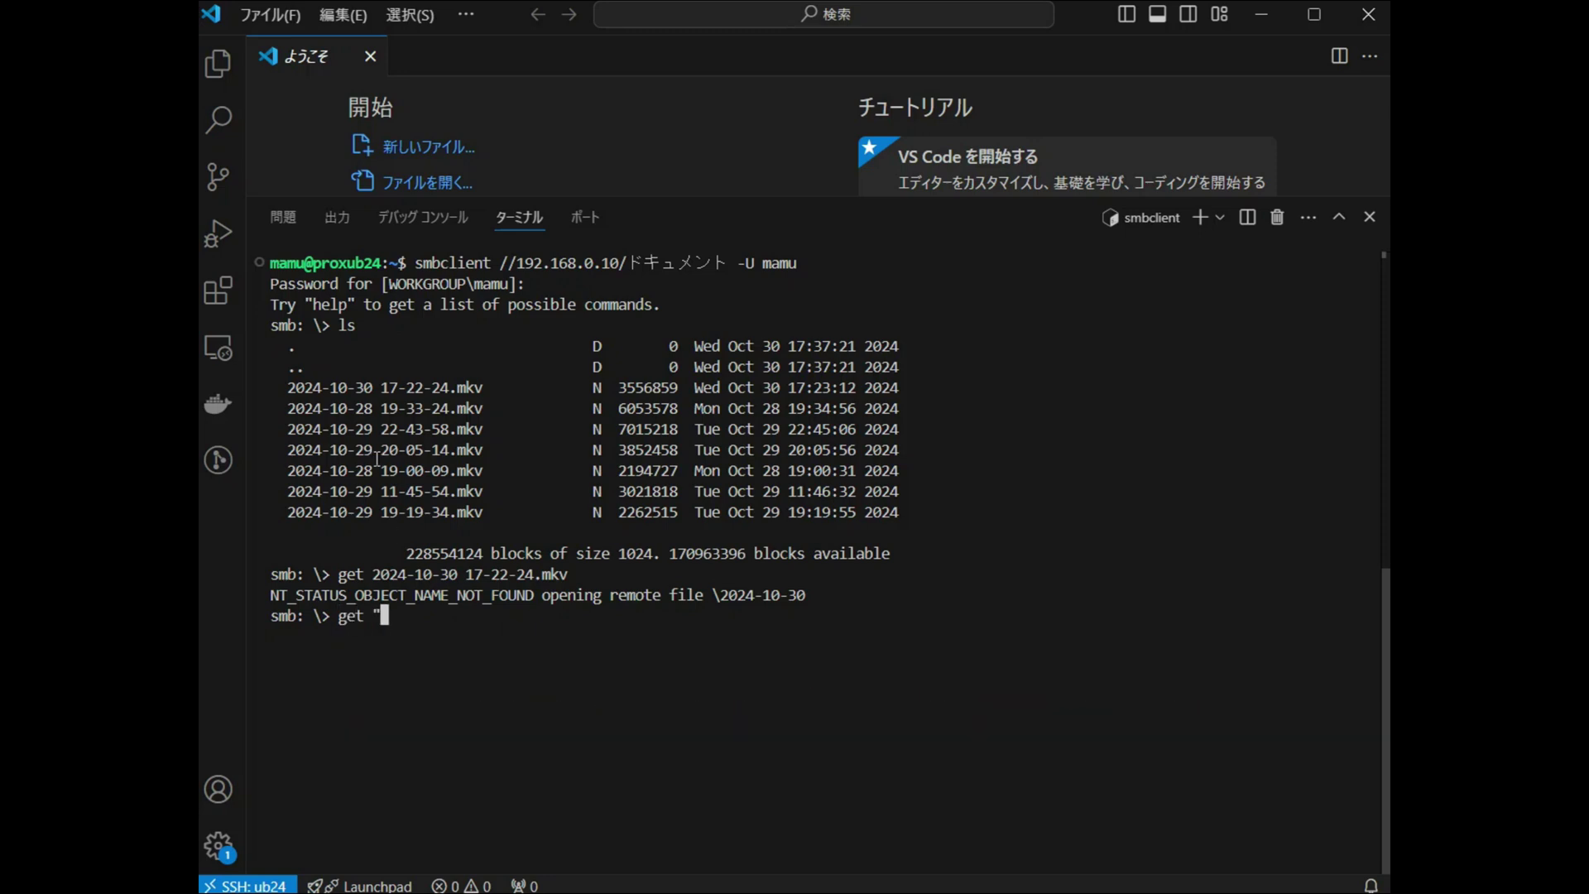
{"action": "left_click_drag", "start_coordinate": [481, 387], "coordinate": [290, 388]}
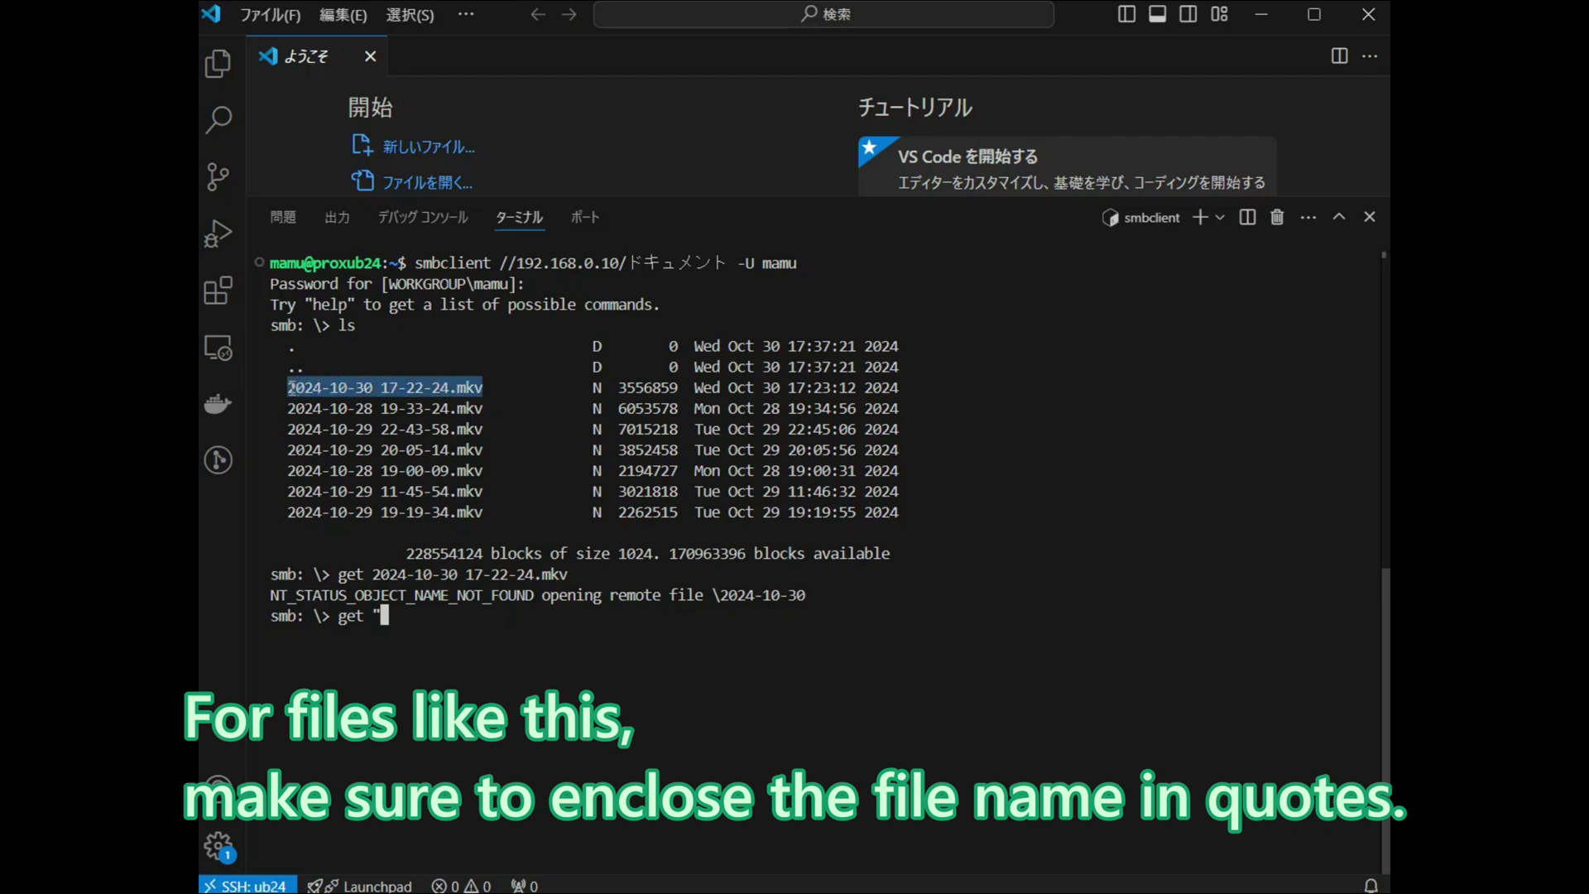
{"action": "key", "text": "ctrl+c"}
{"action": "key", "text": "ctrl+v"}
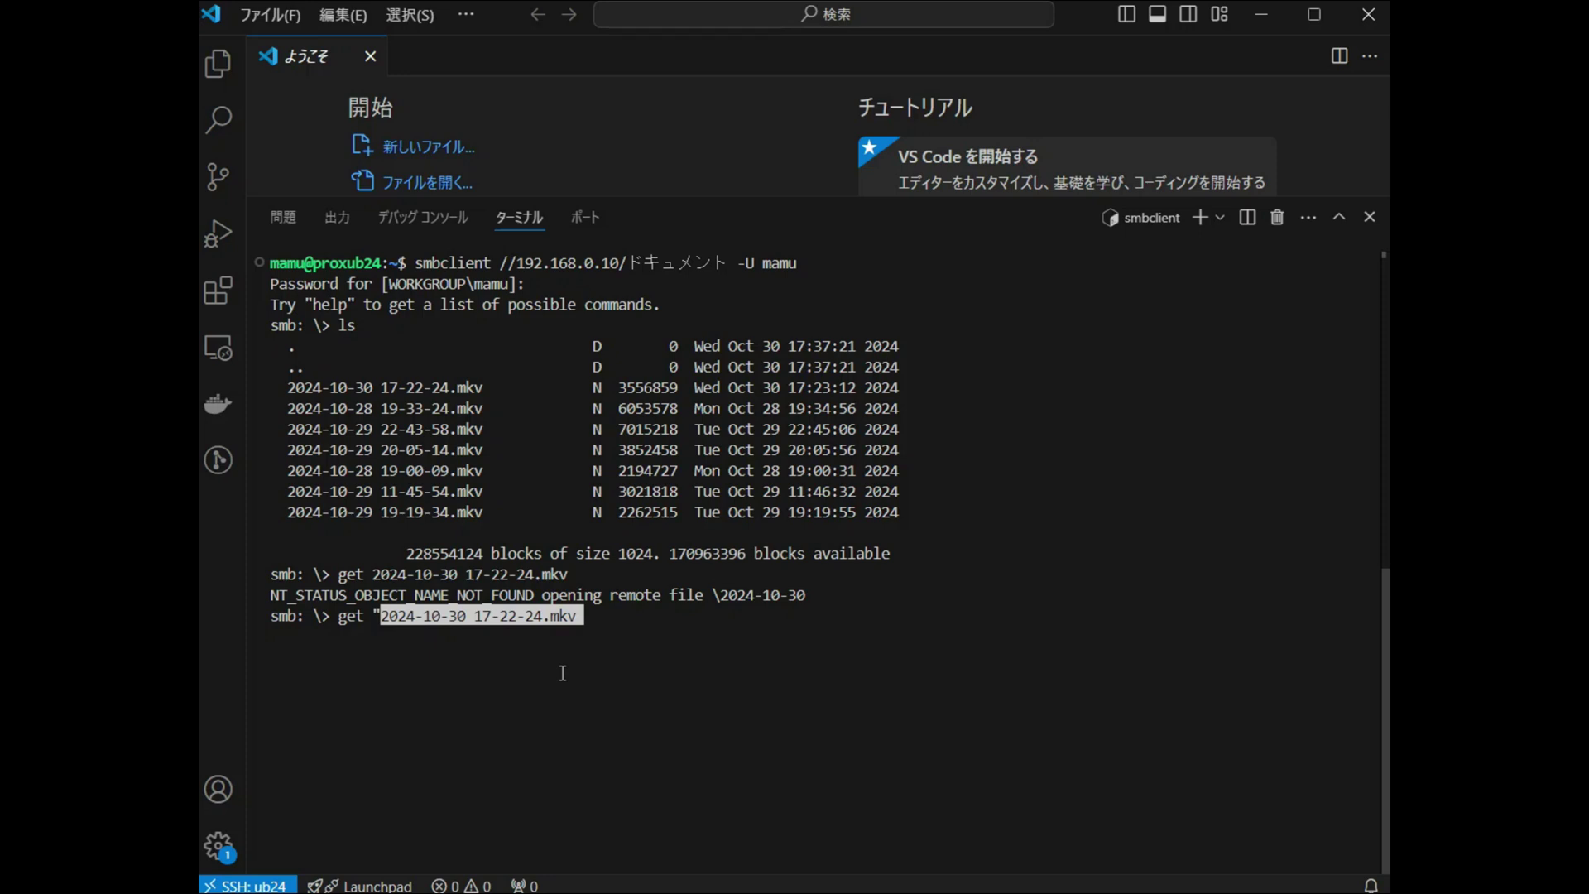
{"action": "type", "text": "\""}
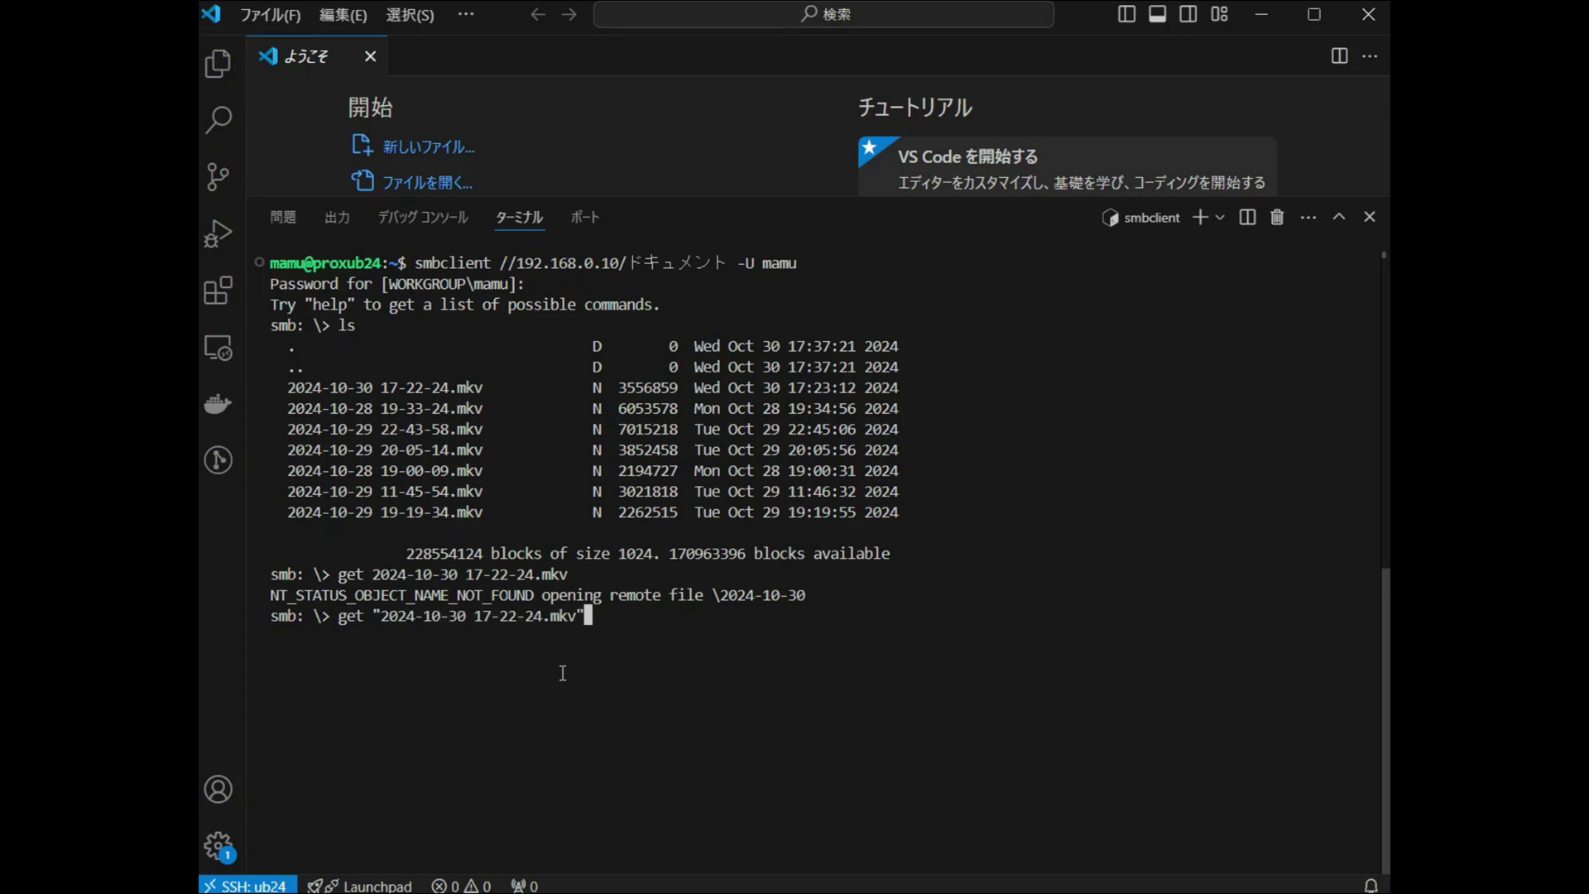
{"action": "key", "text": "Return"}
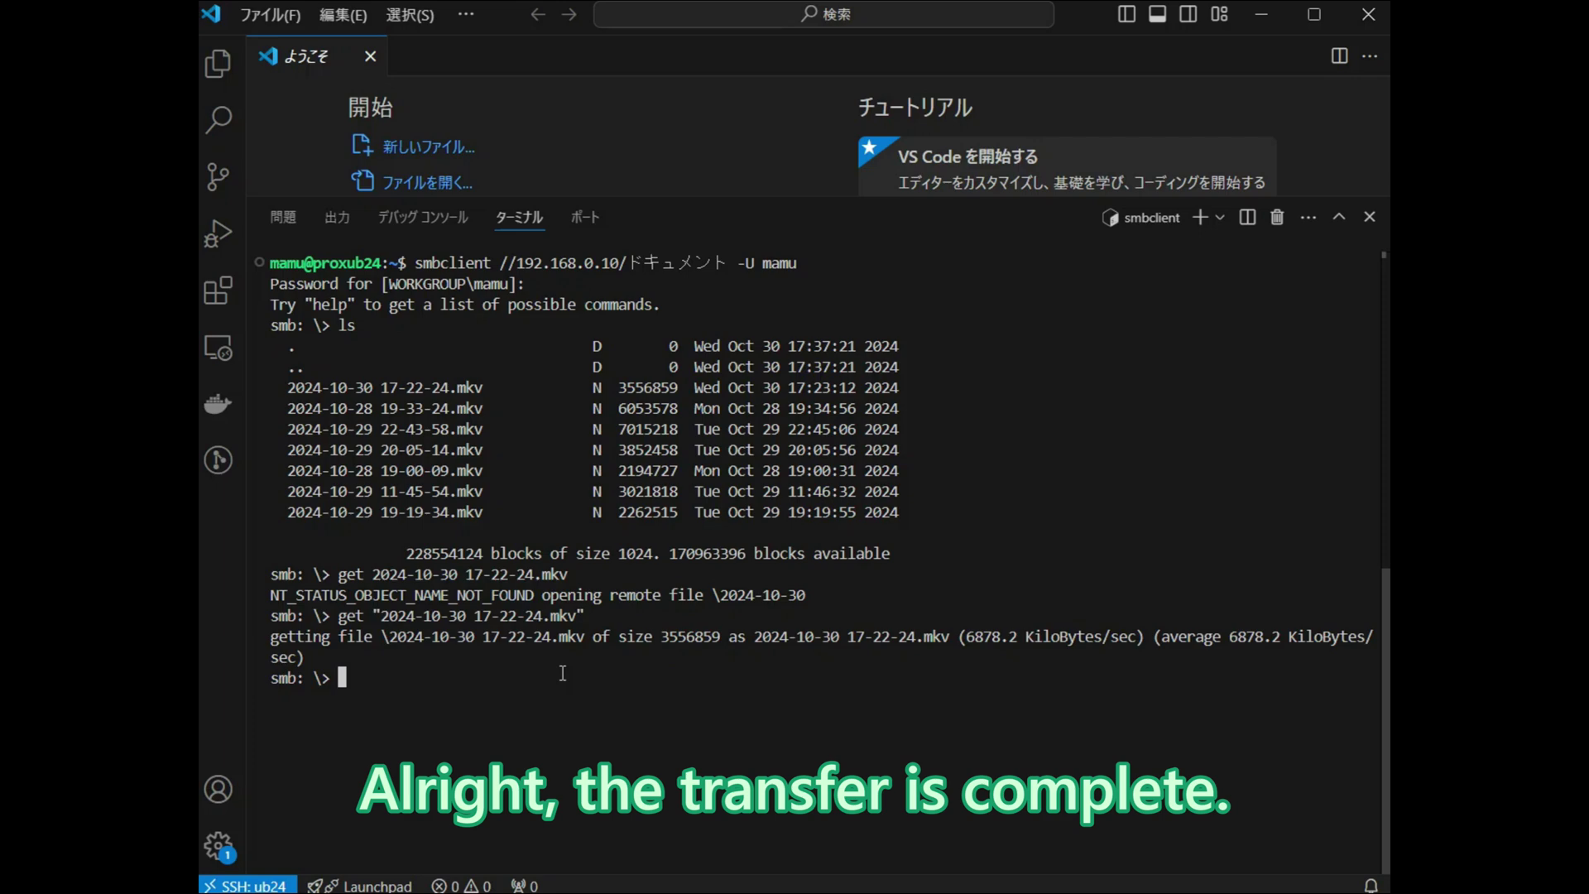
Exit smbclient and list the home folder to confirm the mkv arrived.
{"action": "type", "text": "exit"}
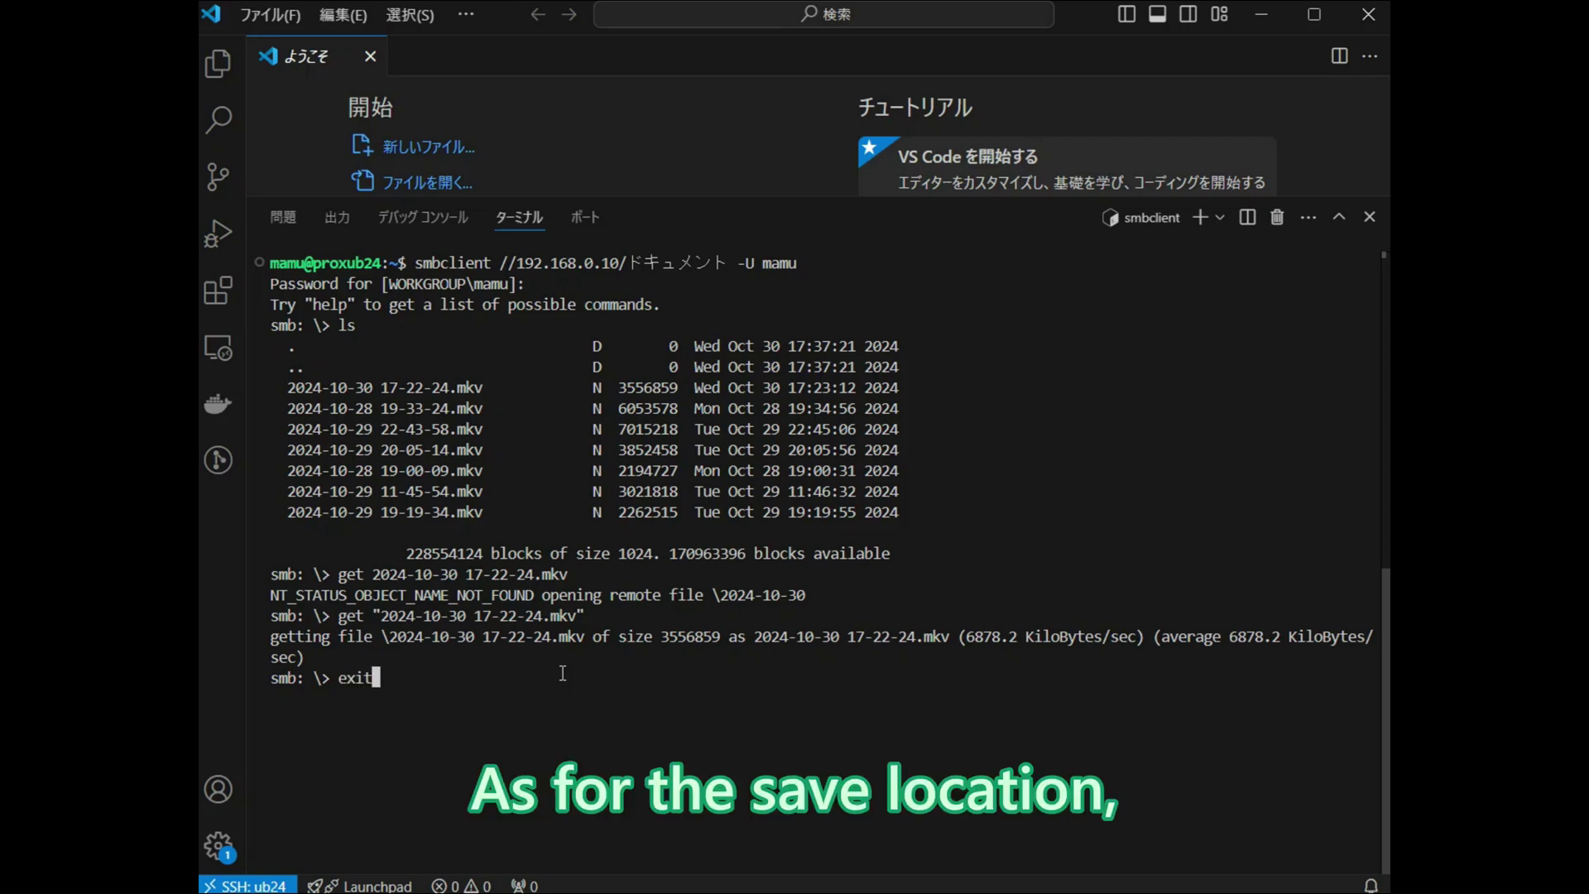
{"action": "key", "text": "Return"}
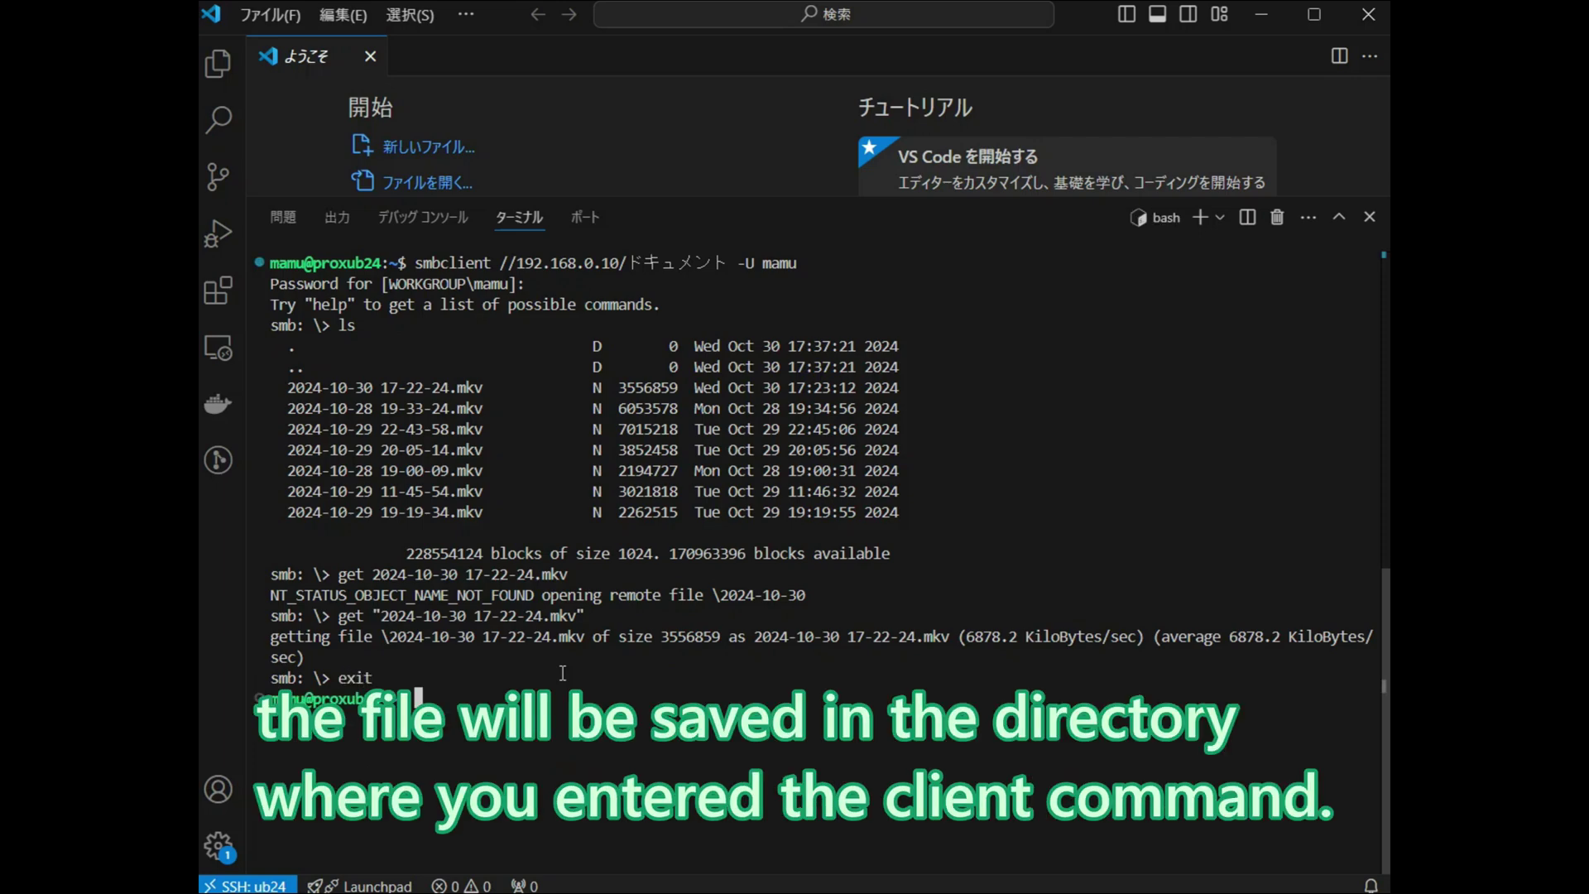
{"action": "type", "text": "ls"}
{"action": "key", "text": "Return"}
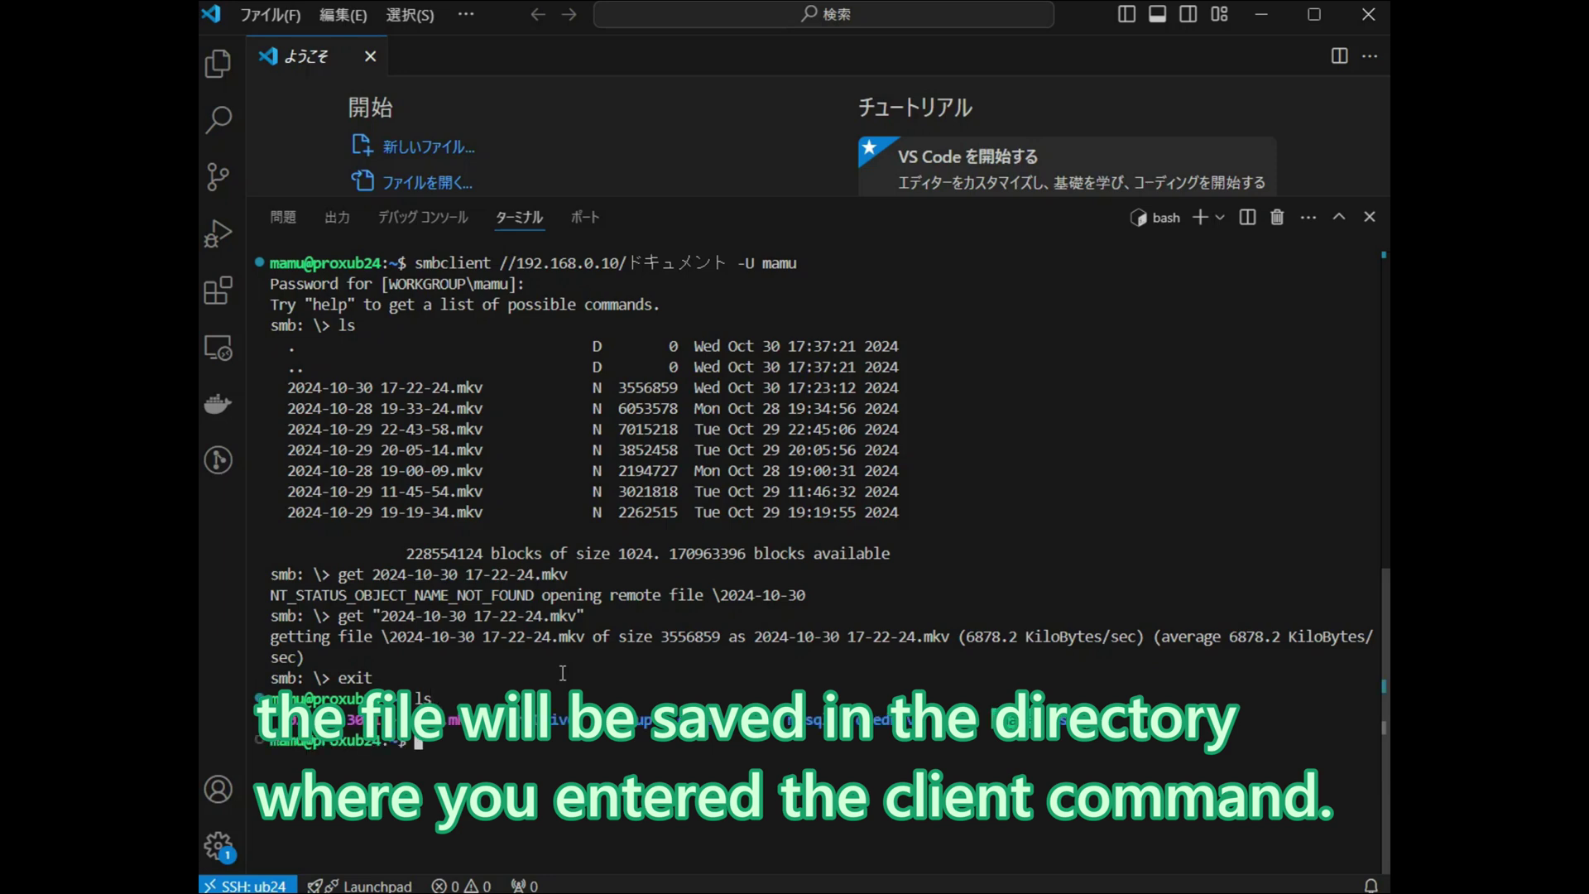